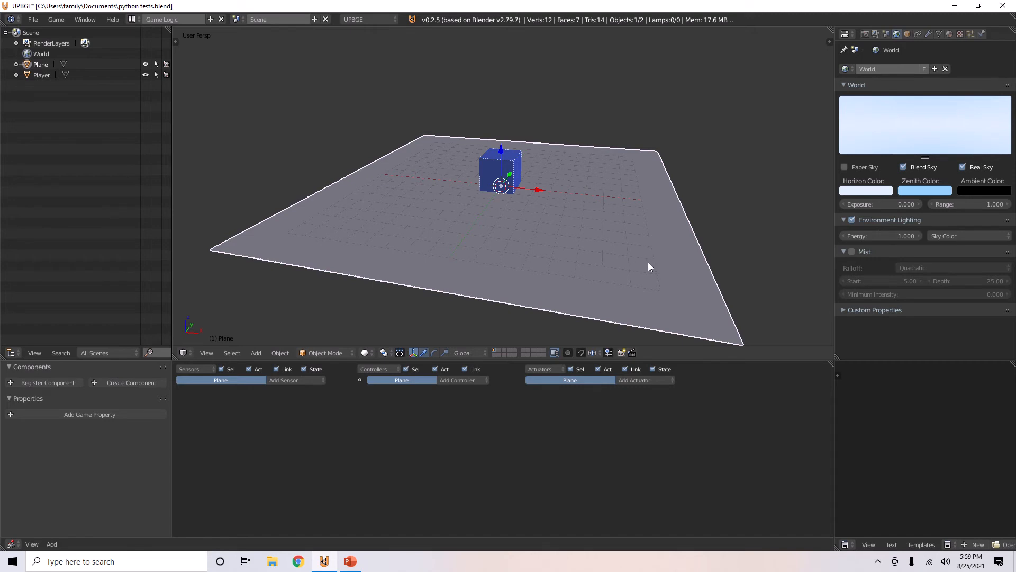
Step: Run the game and move the player cube around the plane to test its controls, ending the preview afterward
{"action": "key", "text": "p"}
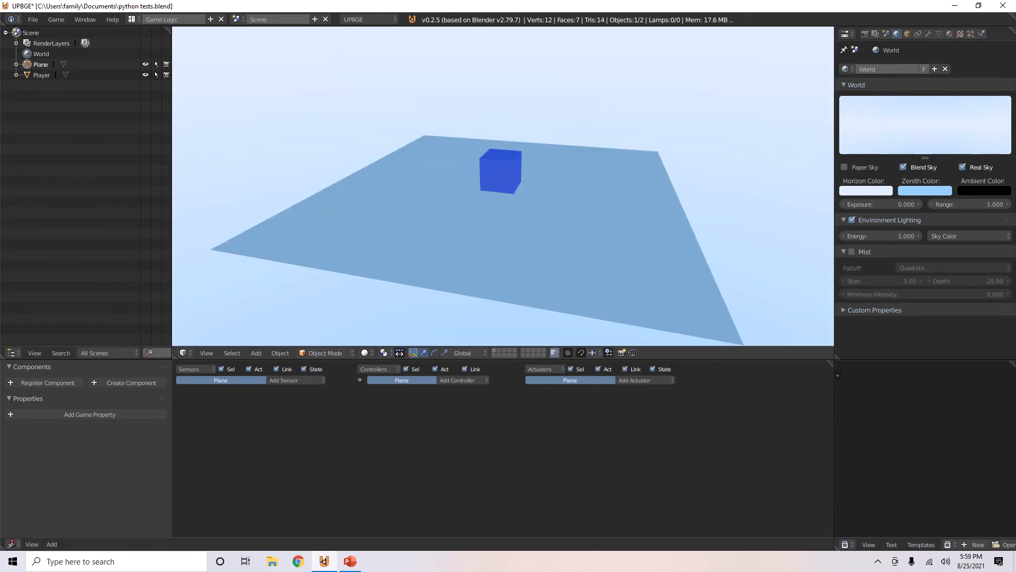
{"action": "key", "text": "d"}
{"action": "key", "text": "w"}
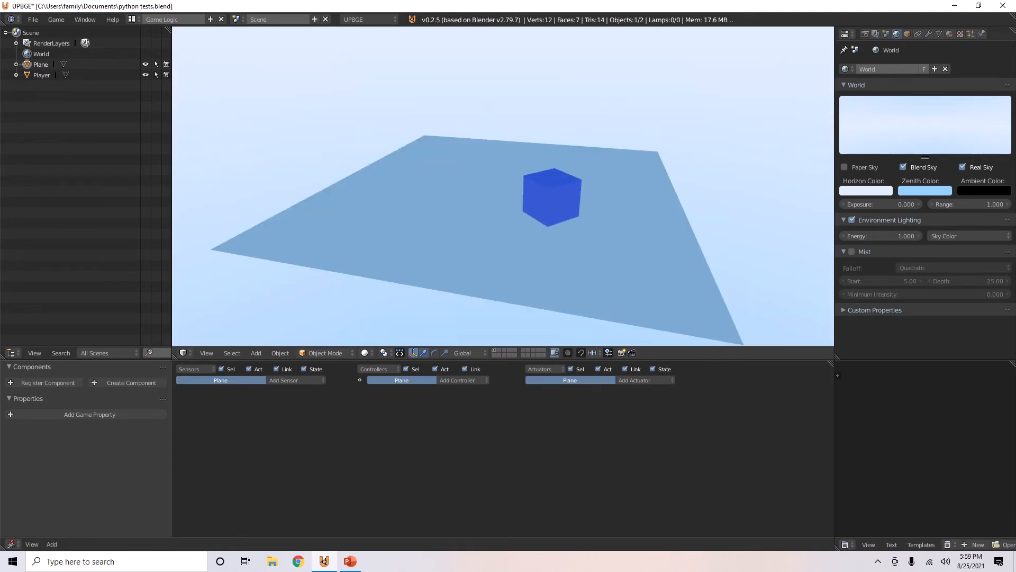
{"action": "key", "text": "a"}
{"action": "key", "text": "w"}
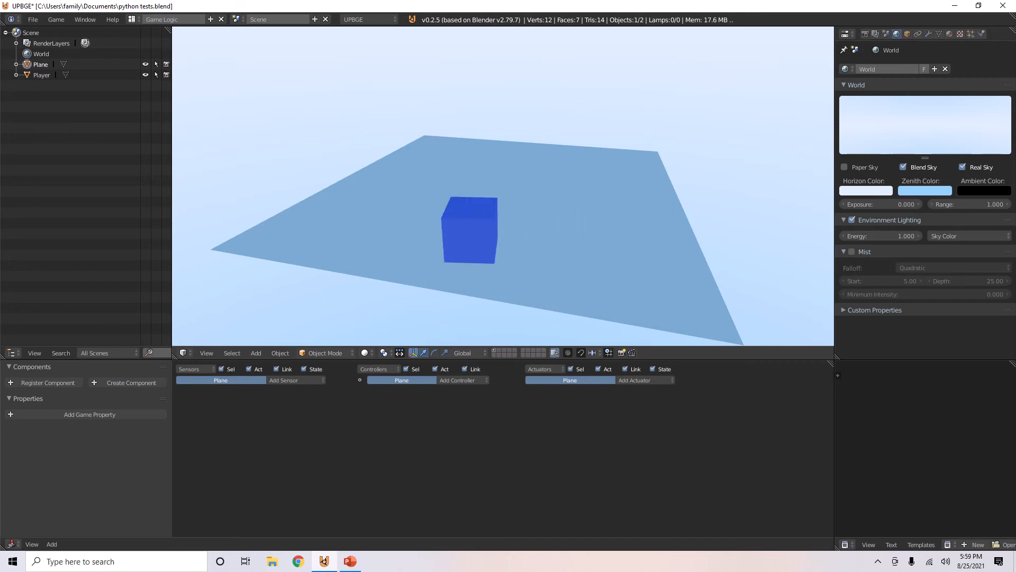
{"action": "key", "text": "d"}
{"action": "key", "text": "w"}
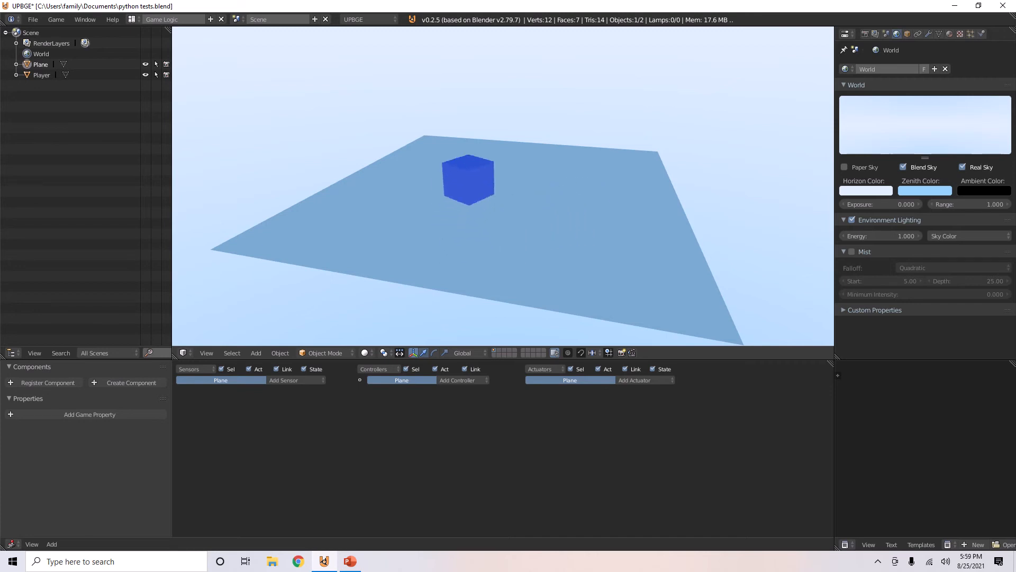
{"action": "key", "text": "d"}
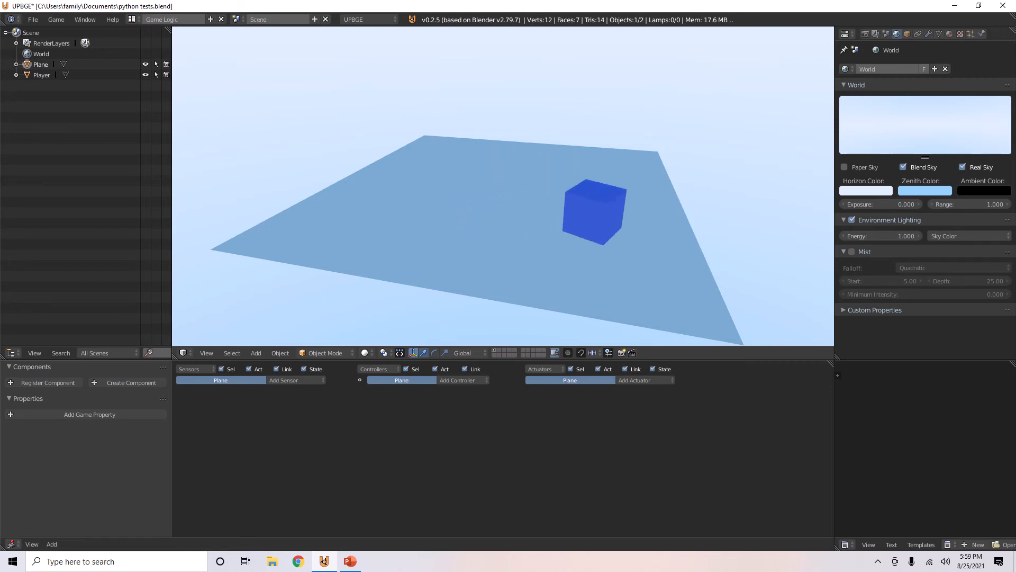
{"action": "key", "text": "d"}
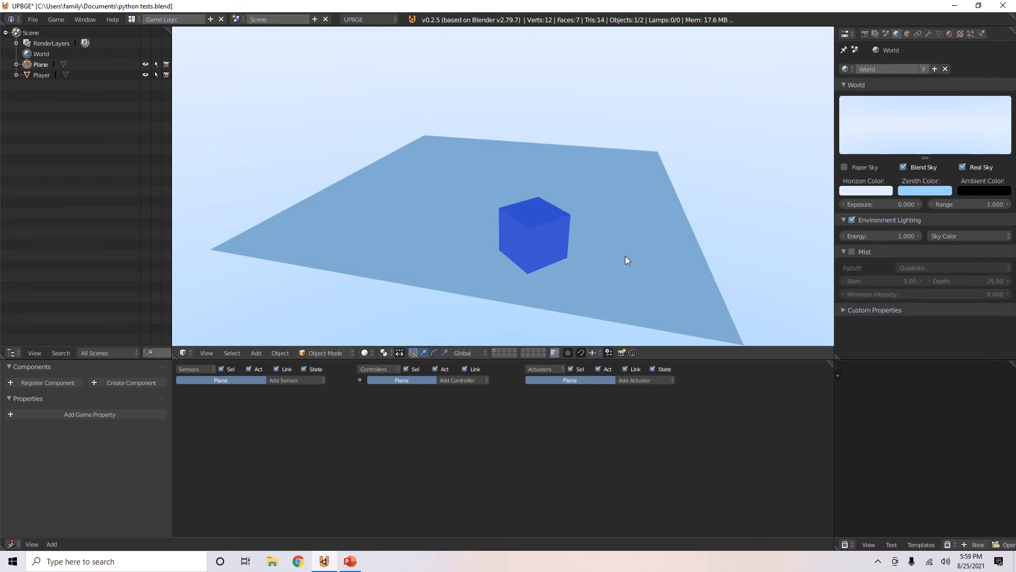
{"action": "key", "text": "Escape"}
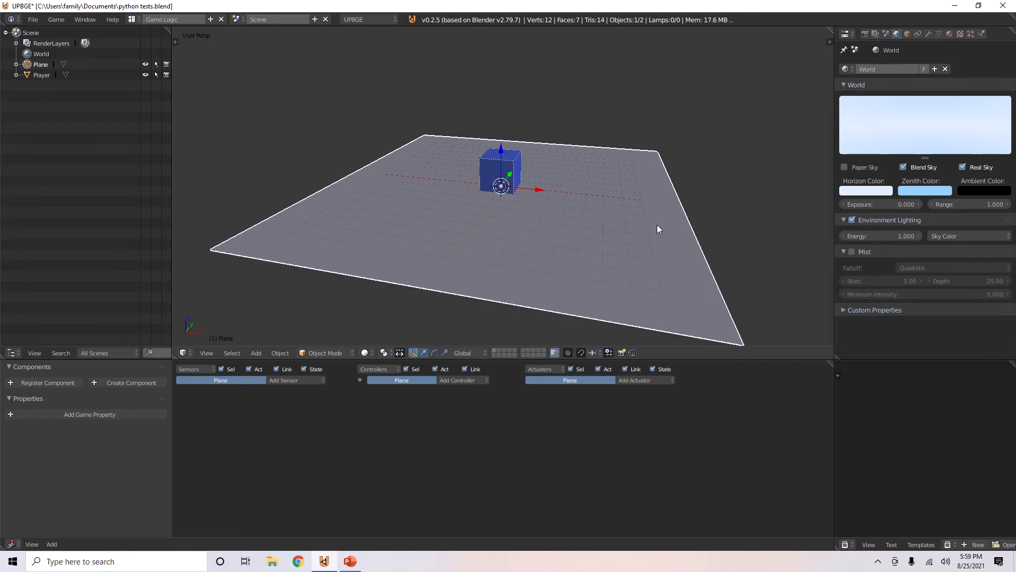
Step: Turn off the world's environment lighting and add a Point lamp to the scene
{"action": "middle_click_drag", "start_coordinate": [656, 227], "coordinate": [623, 229]}
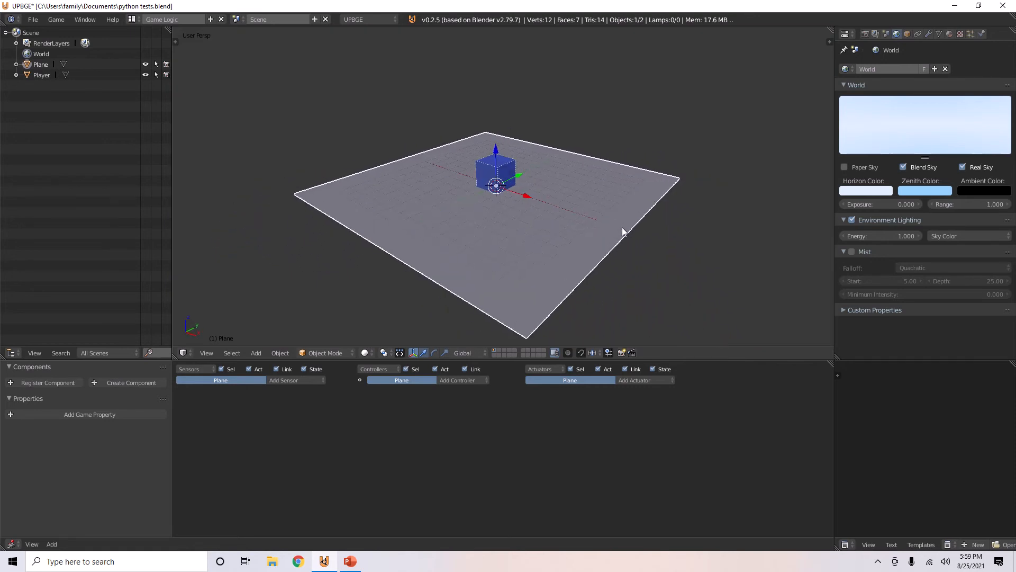
{"action": "left_click", "coordinate": [852, 218]}
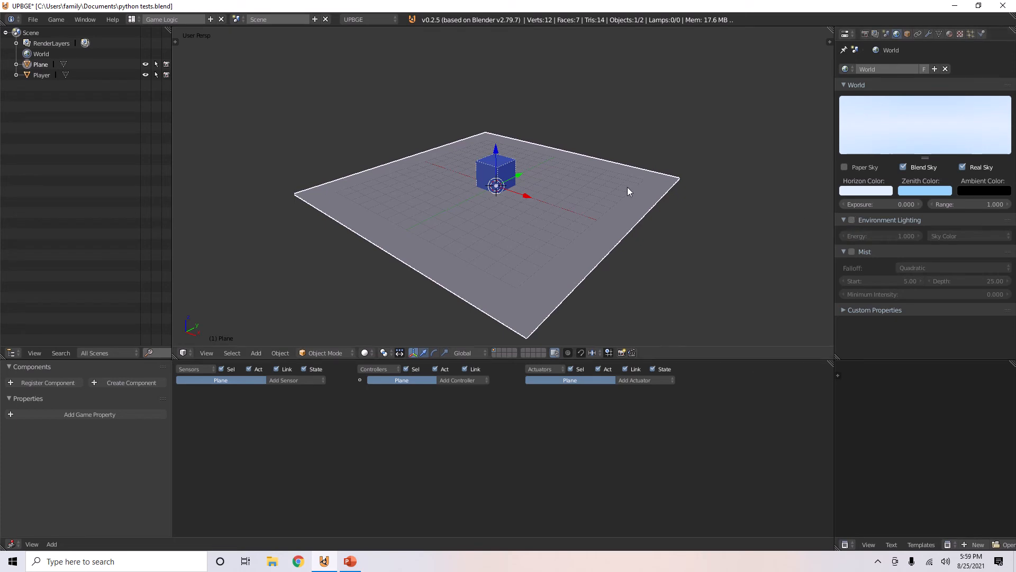
{"action": "scroll", "coordinate": [619, 189], "scroll_direction": "up", "scroll_amount": 2}
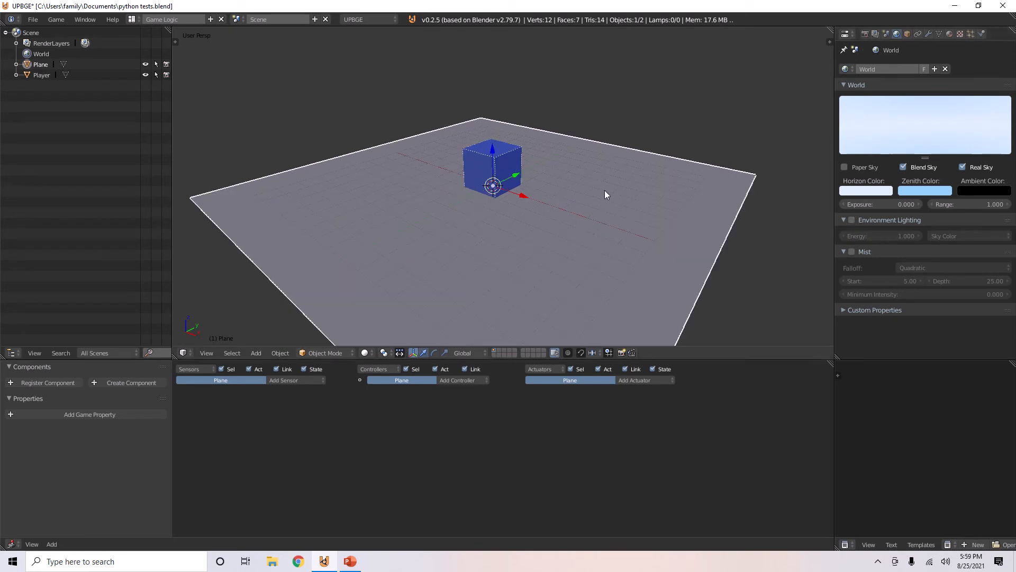
{"action": "key", "text": "shift+a"}
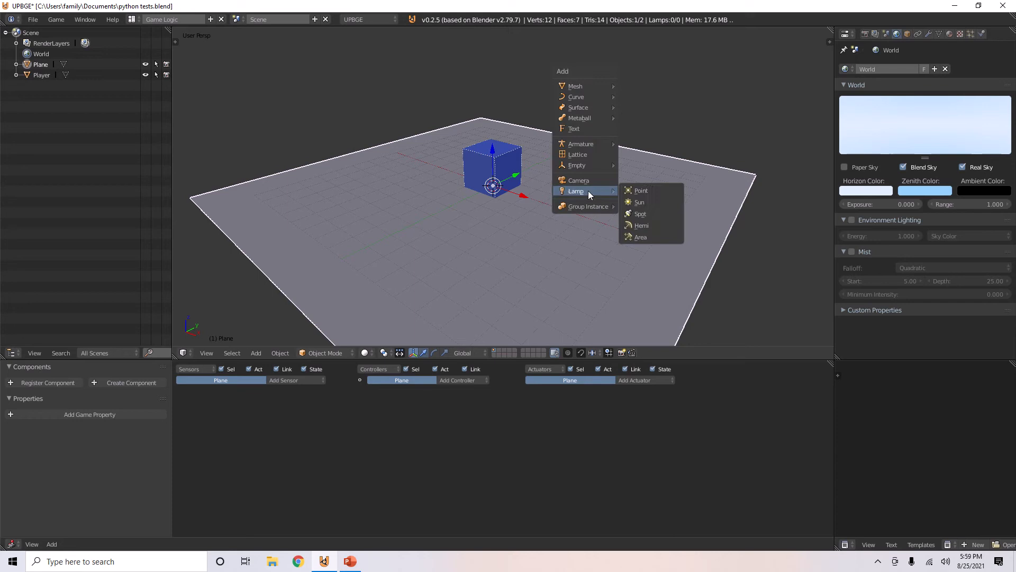
{"action": "mouse_move", "coordinate": [577, 194]}
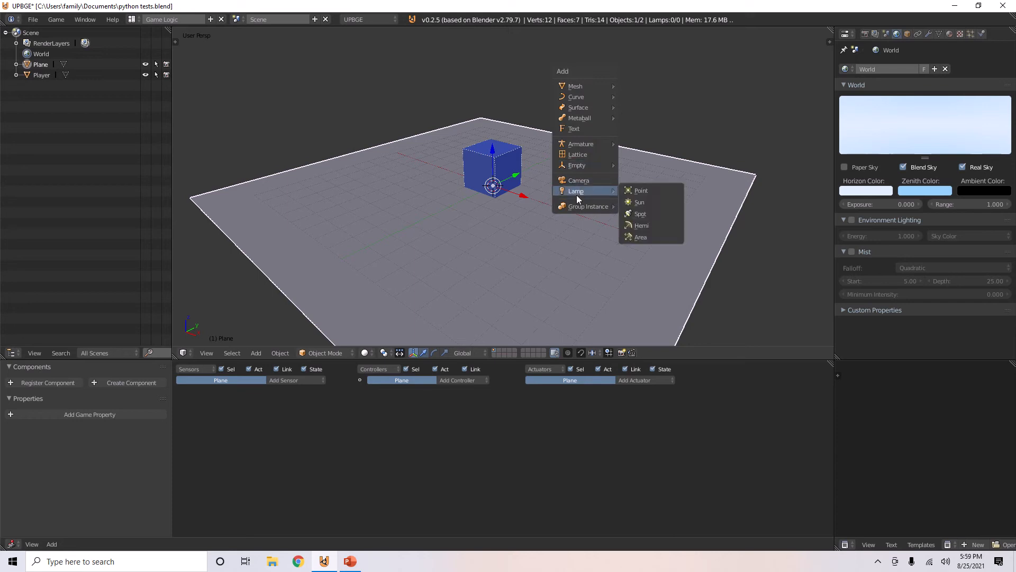
{"action": "left_click", "coordinate": [643, 191]}
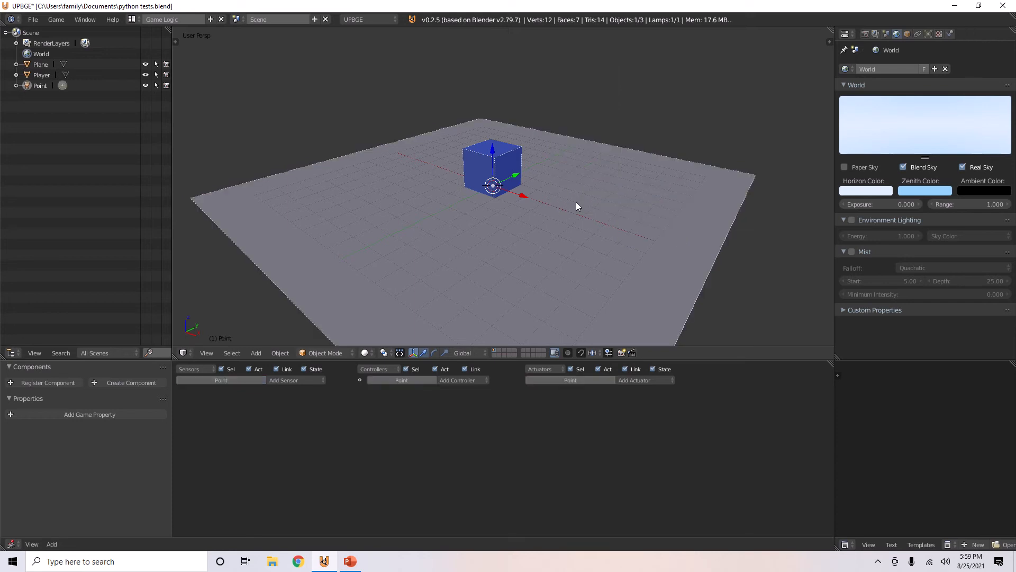
Step: Raise the point lamp above the cube, shift it sideways along the X axis, and preview the lighting in the game
{"action": "left_click_drag", "start_coordinate": [492, 149], "coordinate": [494, 75]}
{"action": "left_click_drag", "start_coordinate": [518, 120], "coordinate": [561, 135]}
{"action": "key", "text": "p"}
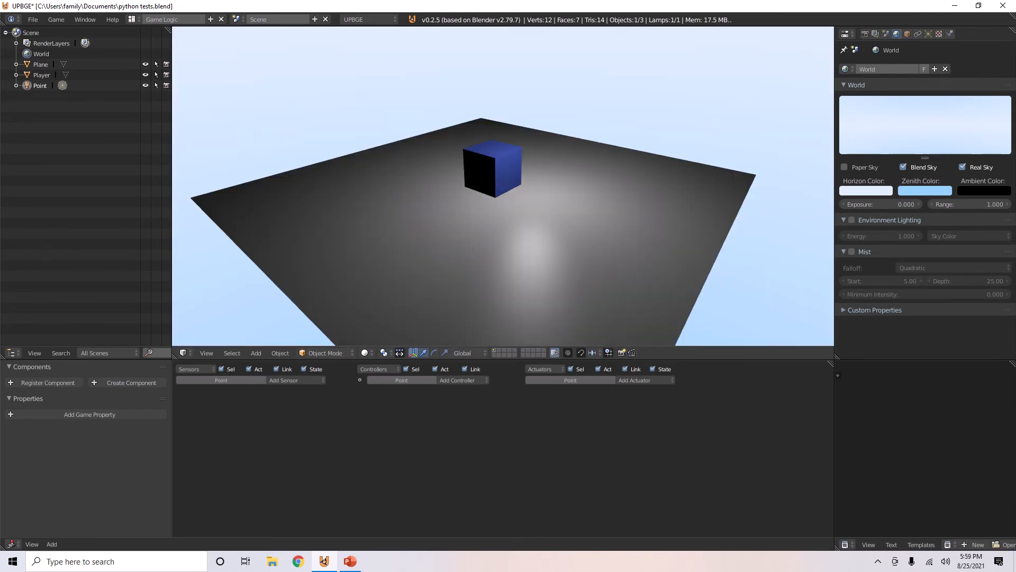
{"action": "key", "text": "Escape"}
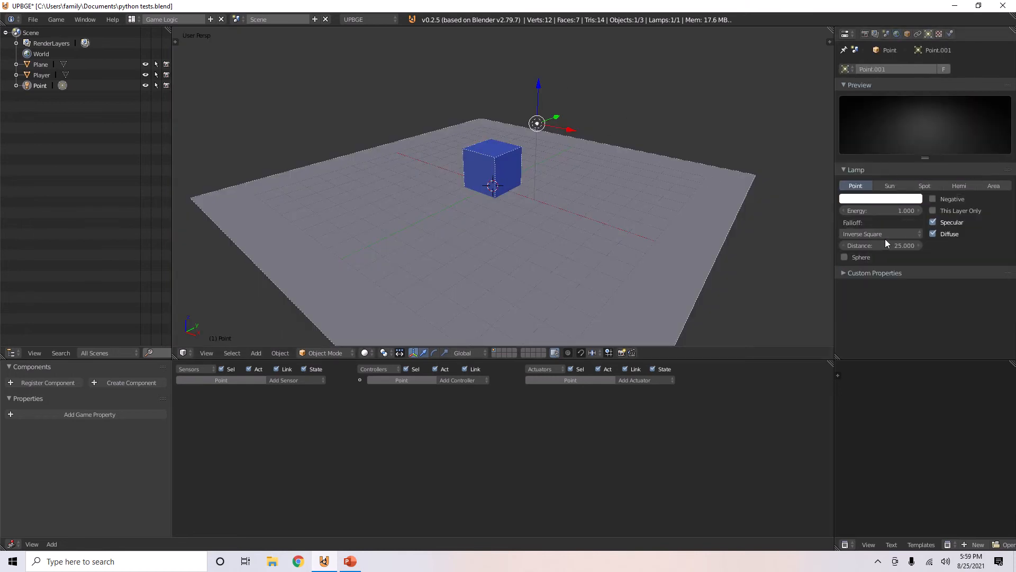
Step: Set the point lamp's energy to 2 and preview the brightness in the game
{"action": "left_click", "coordinate": [879, 210]}
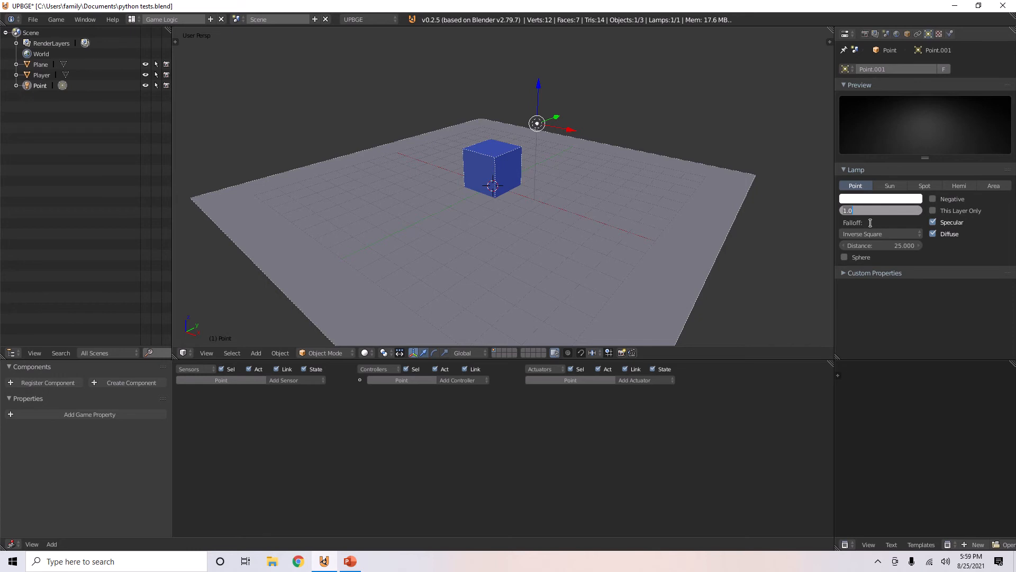
{"action": "type", "text": "2"}
{"action": "key", "text": "Return"}
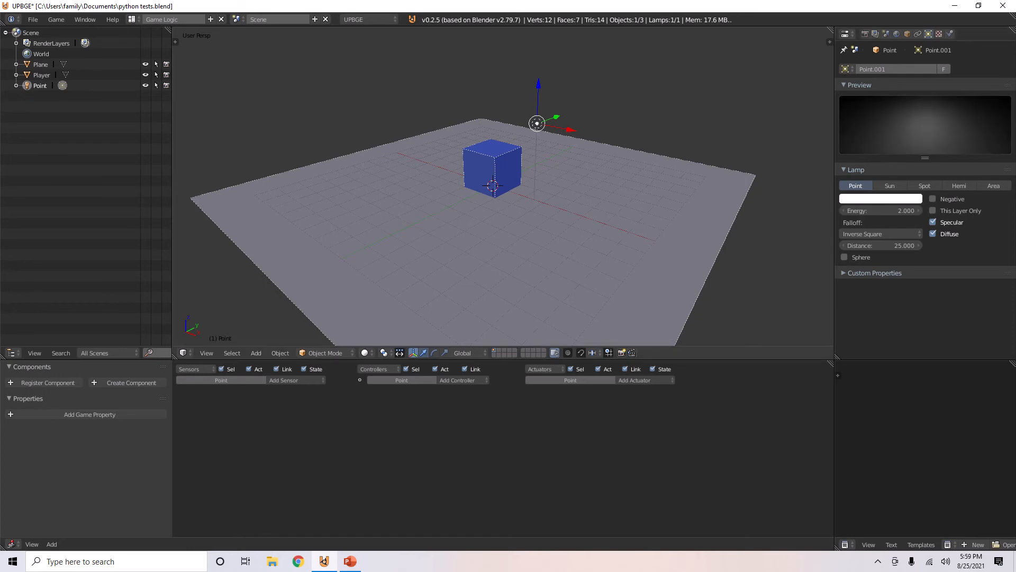
{"action": "key", "text": "p"}
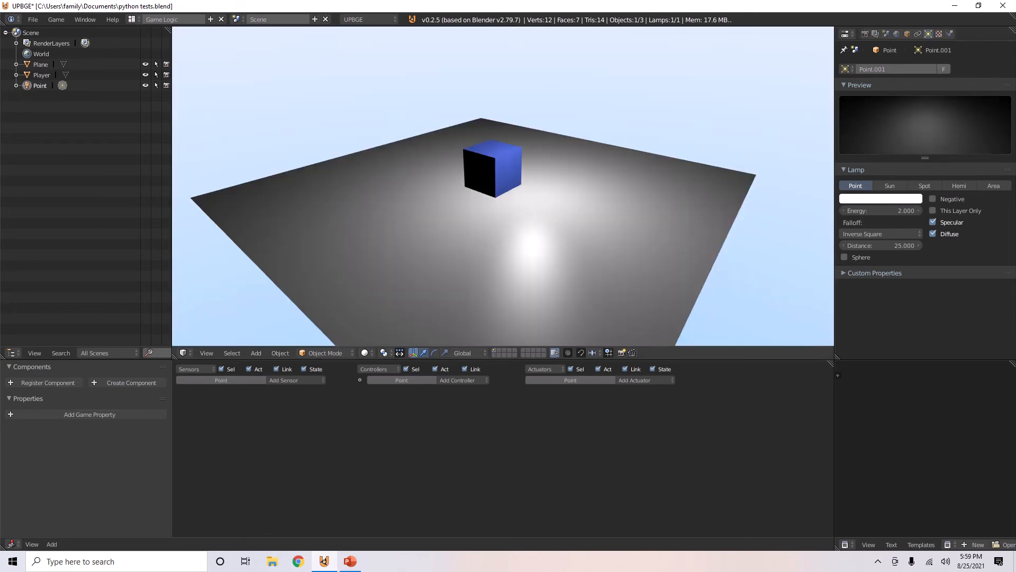
{"action": "key", "text": "Escape"}
Step: Set the point lamp's distance to 50 and preview the lighting in the game
{"action": "left_click", "coordinate": [881, 245]}
{"action": "type", "text": "50"}
{"action": "key", "text": "Return"}
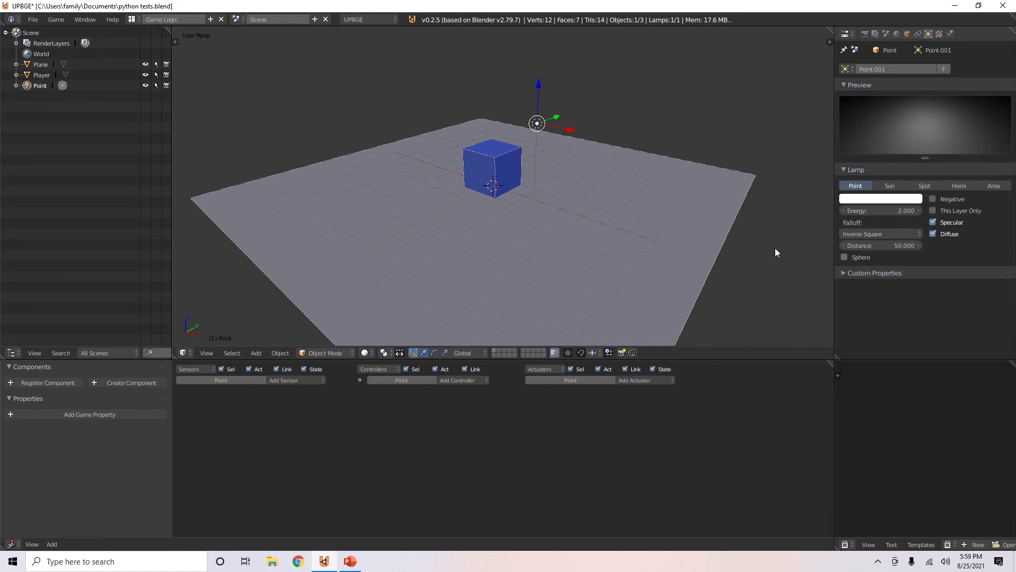
{"action": "key", "text": "p"}
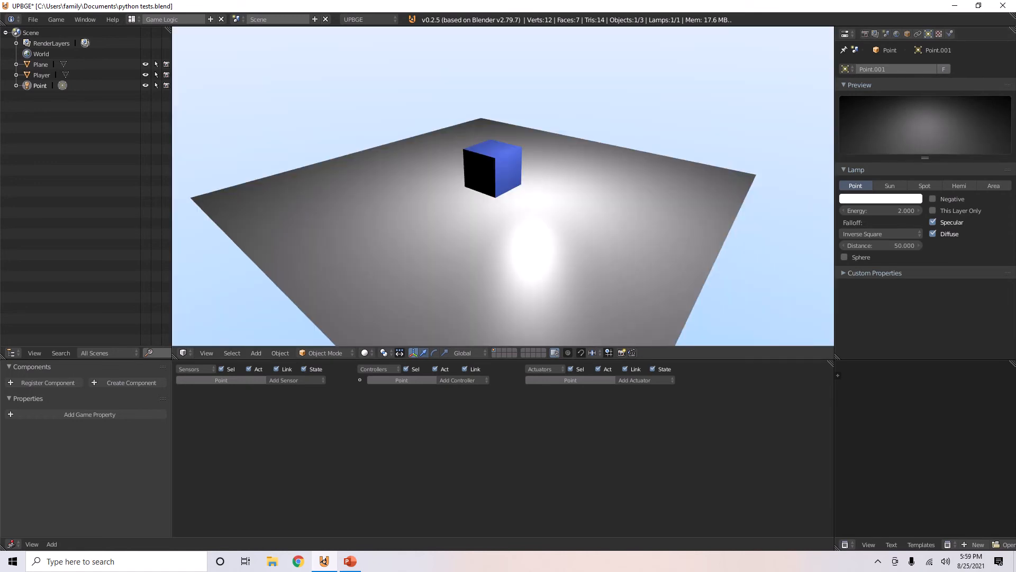
{"action": "key", "text": "Escape"}
Step: Set the point lamp's distance to 20, enable its Sphere option, and preview the lighting in the game
{"action": "left_click", "coordinate": [888, 246]}
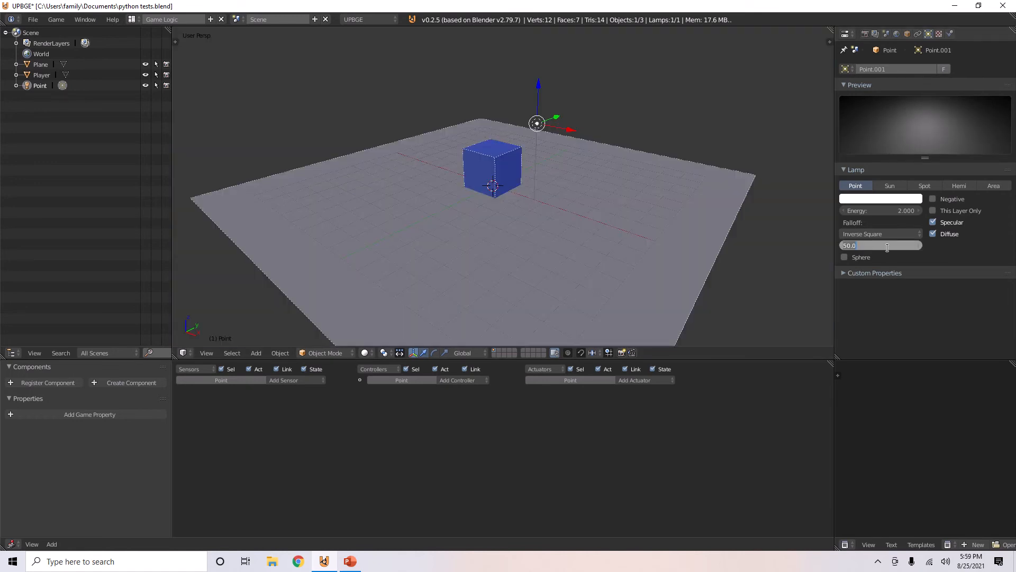
{"action": "type", "text": "20"}
{"action": "key", "text": "Return"}
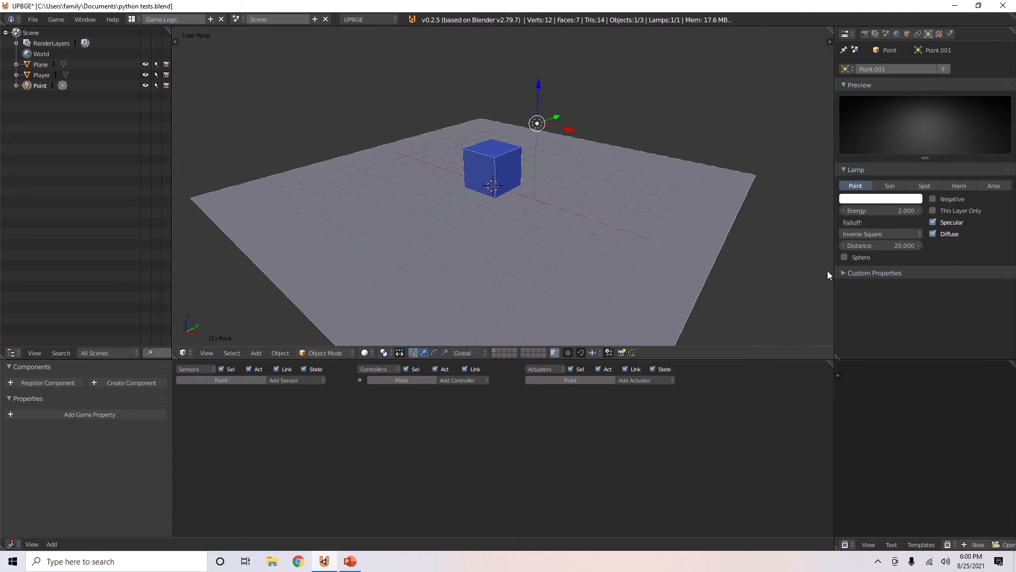
{"action": "left_click", "coordinate": [845, 258]}
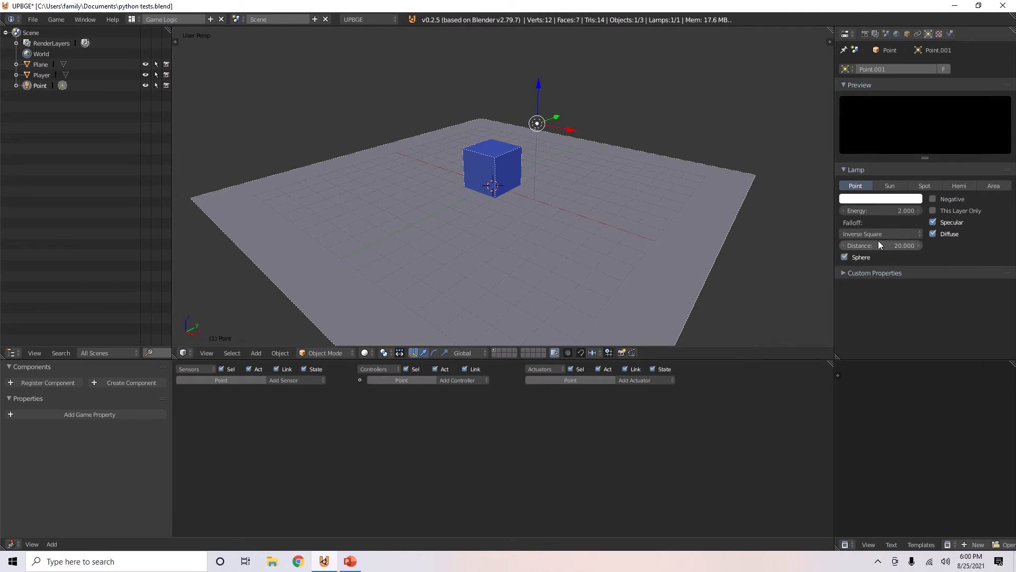
{"action": "key", "text": "p"}
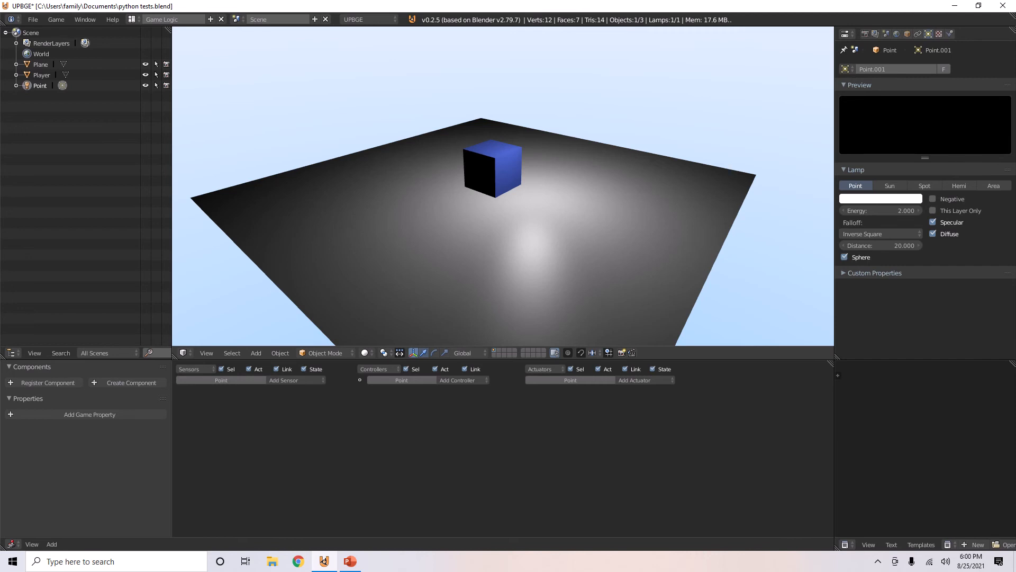
{"action": "key", "text": "Escape"}
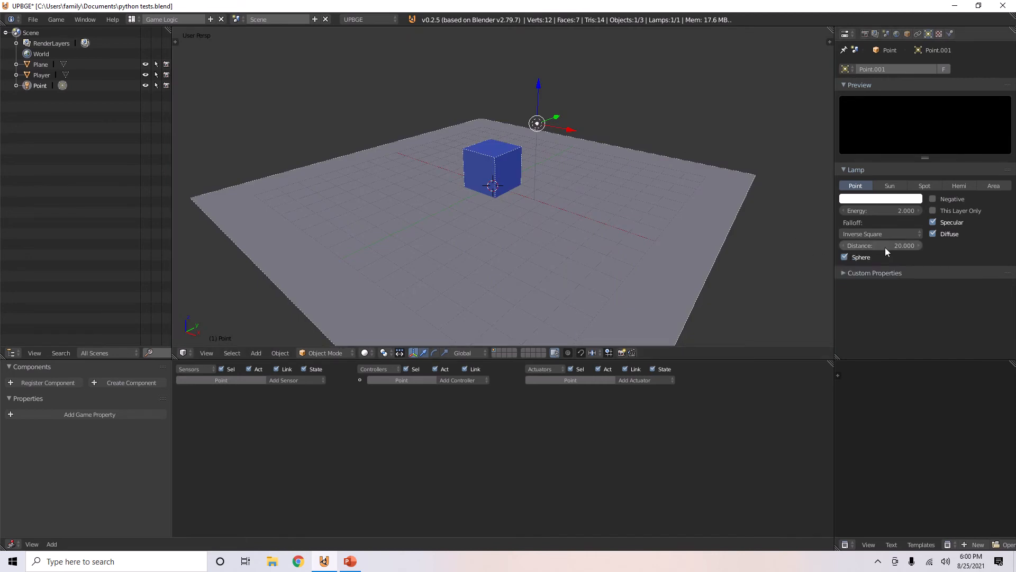
Step: Try the Negative option on the point lamp and preview its effect in the game
{"action": "left_click", "coordinate": [933, 199]}
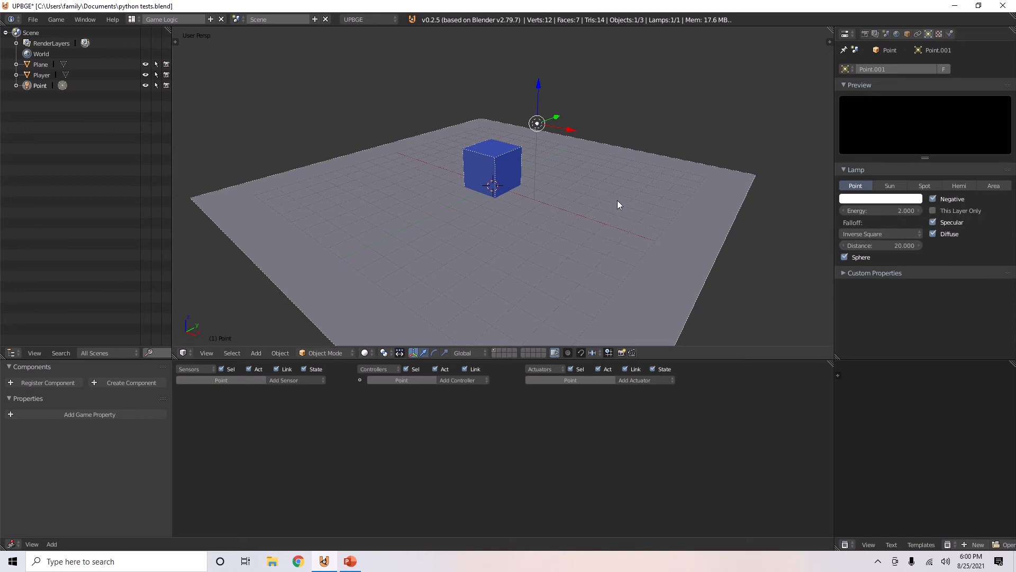
{"action": "key", "text": "p"}
{"action": "key", "text": "Escape"}
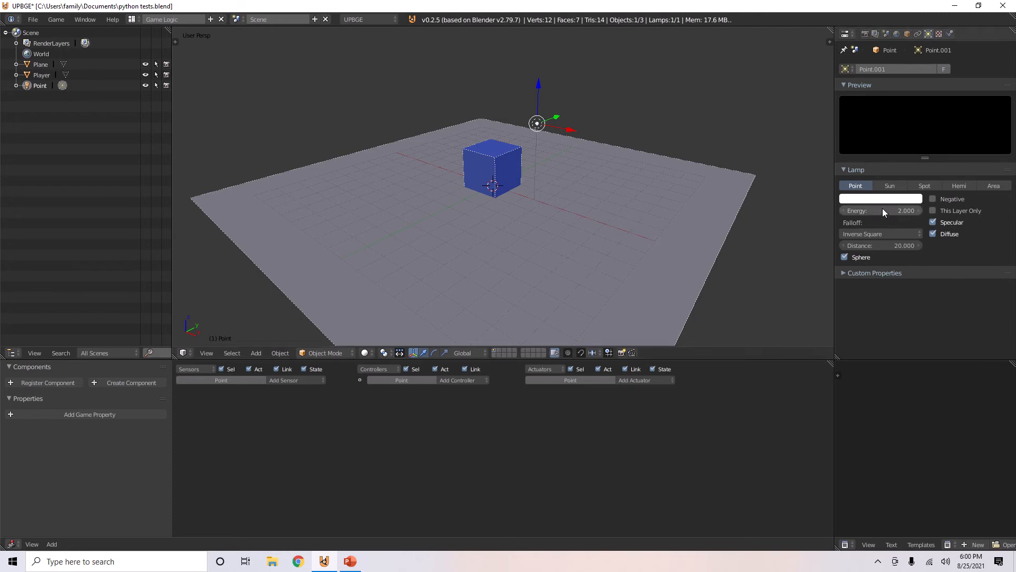
Step: Change the lamp's falloff to Inverse Square Cutoff, disable Sphere, and preview the lighting in the game
{"action": "left_click", "coordinate": [860, 234]}
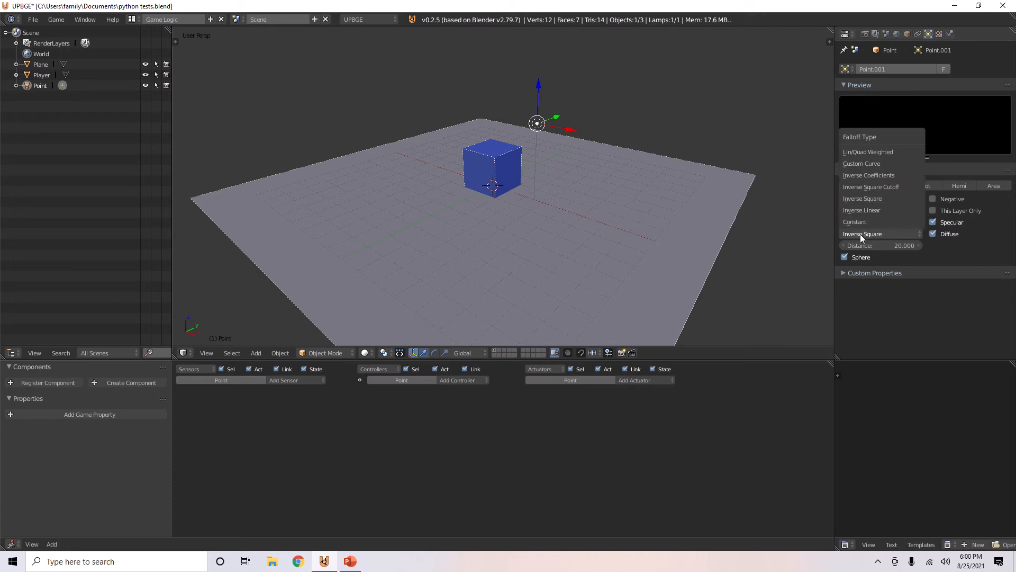
{"action": "left_click", "coordinate": [878, 188]}
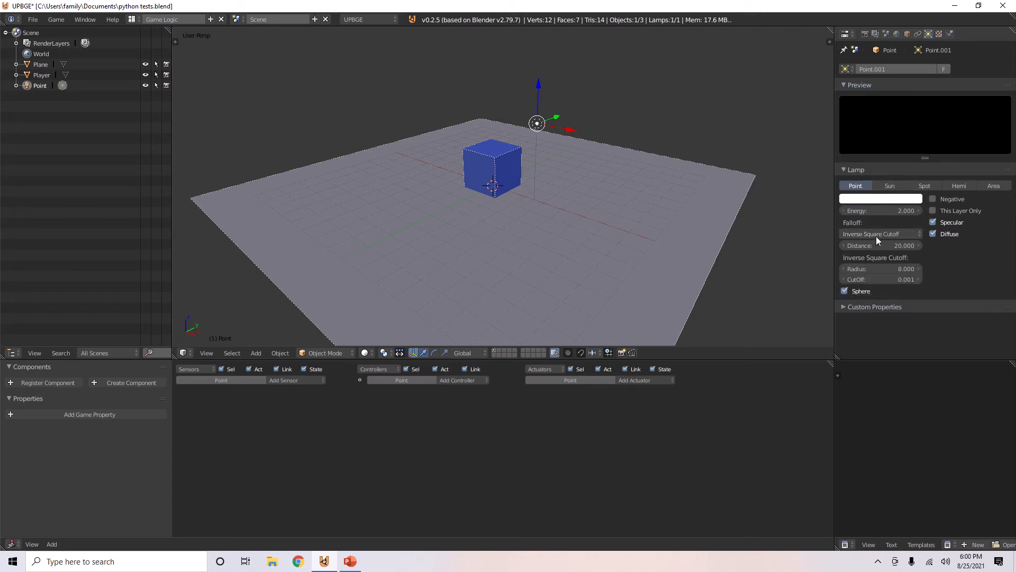
{"action": "left_click", "coordinate": [845, 291]}
{"action": "key", "text": "p"}
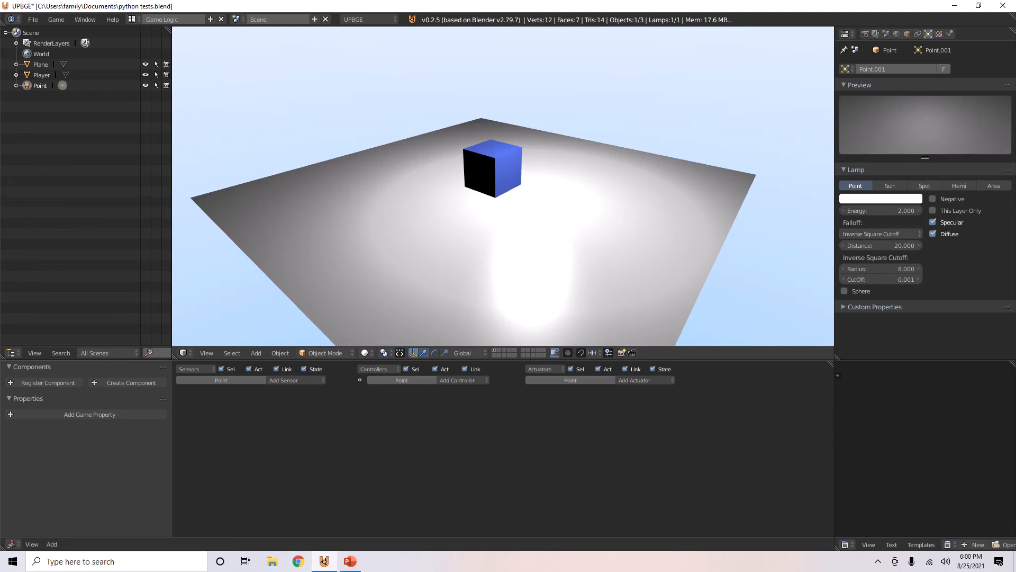
{"action": "key", "text": "Escape"}
Step: Change the lamp's falloff to Inverse Coefficients and preview the lighting in the game
{"action": "left_click", "coordinate": [865, 233]}
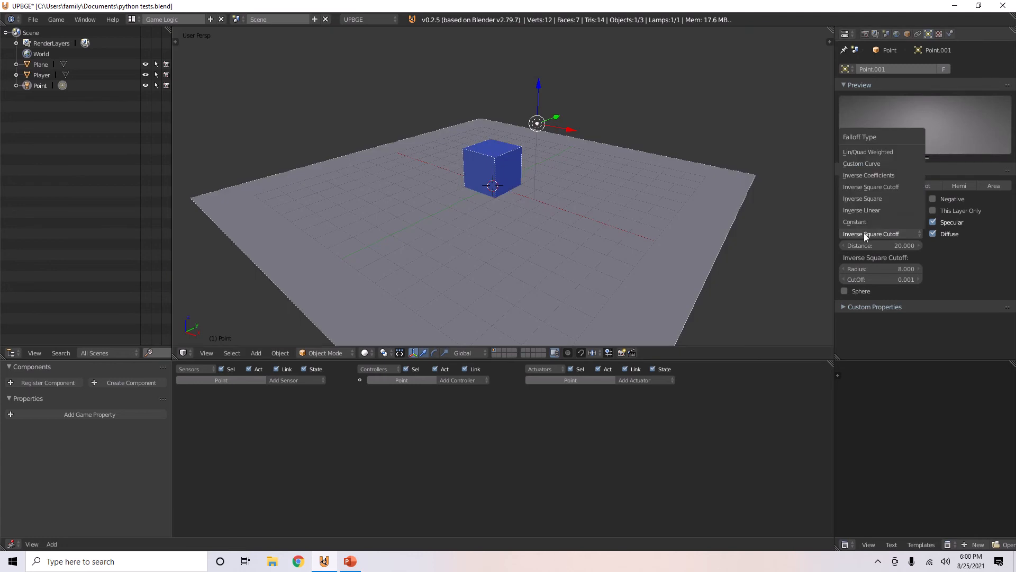
{"action": "left_click", "coordinate": [870, 175]}
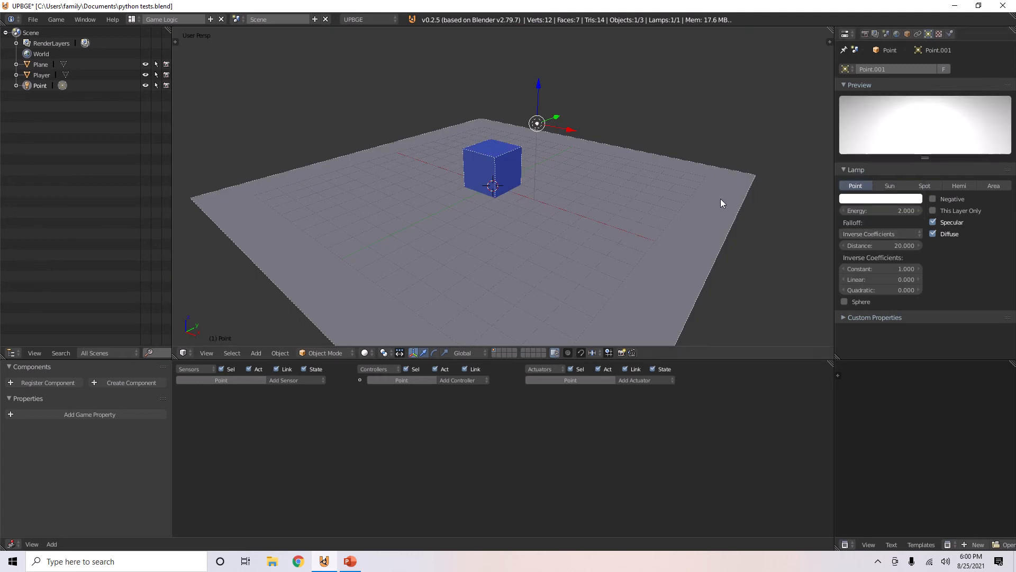
{"action": "key", "text": "p"}
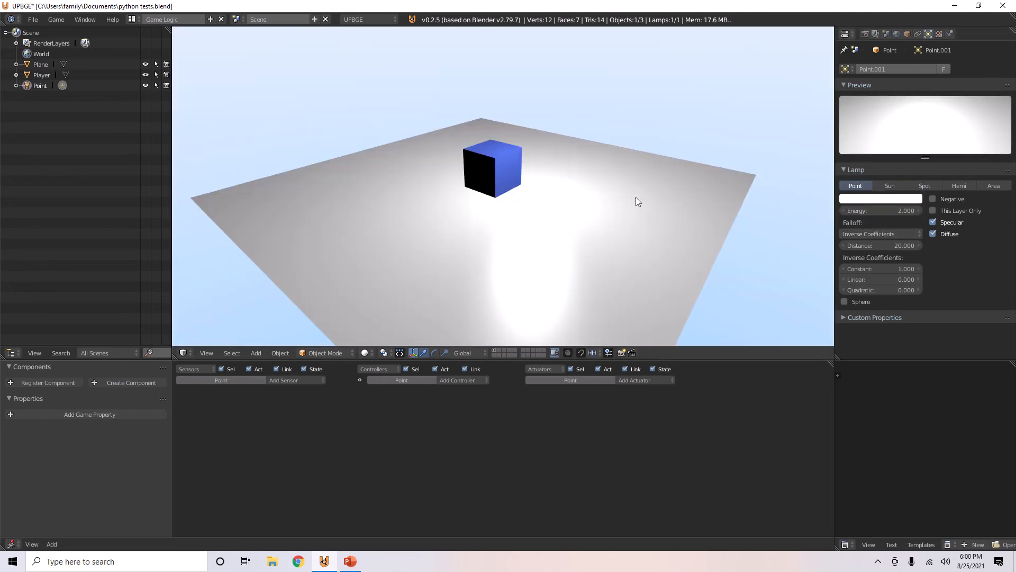
{"action": "key", "text": "Escape"}
Step: Change the point lamp's falloff type to Inverse Linear
{"action": "left_click", "coordinate": [862, 232]}
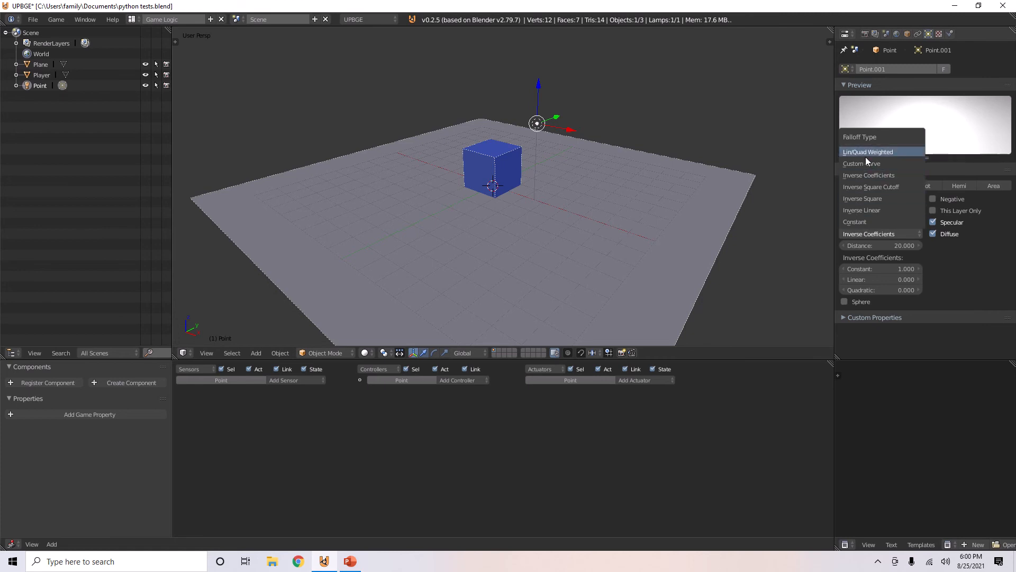
{"action": "left_click", "coordinate": [875, 205]}
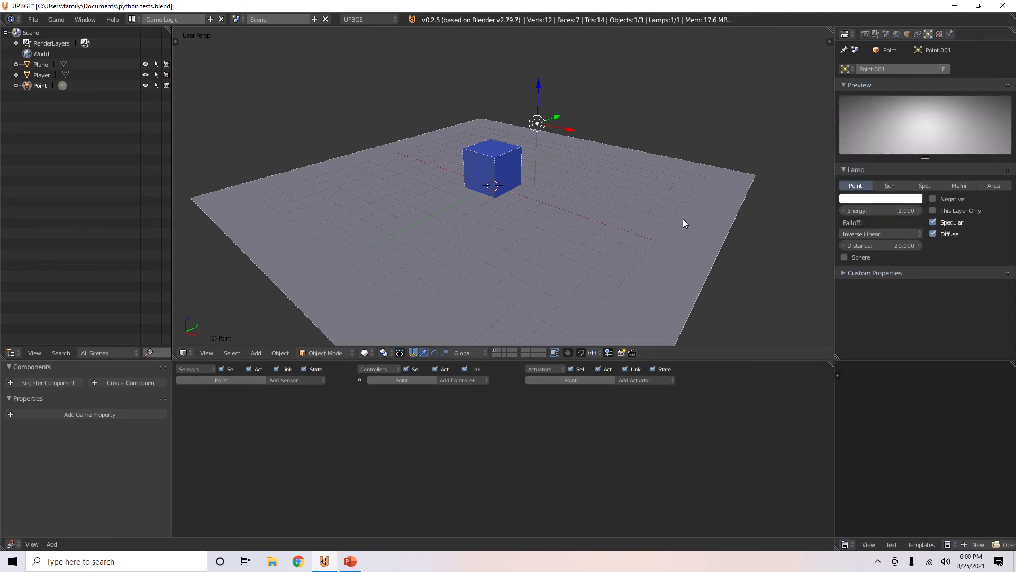
Step: Preview the Inverse Linear falloff lighting in the game
{"action": "key", "text": "p"}
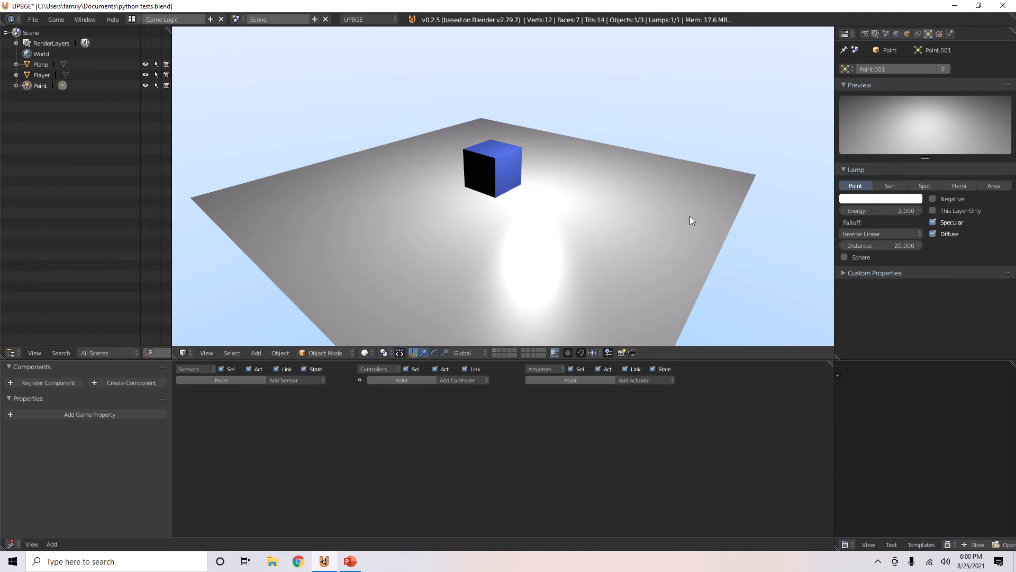
{"action": "key", "text": "Escape"}
{"action": "middle_click_drag", "start_coordinate": [547, 193], "coordinate": [585, 179]}
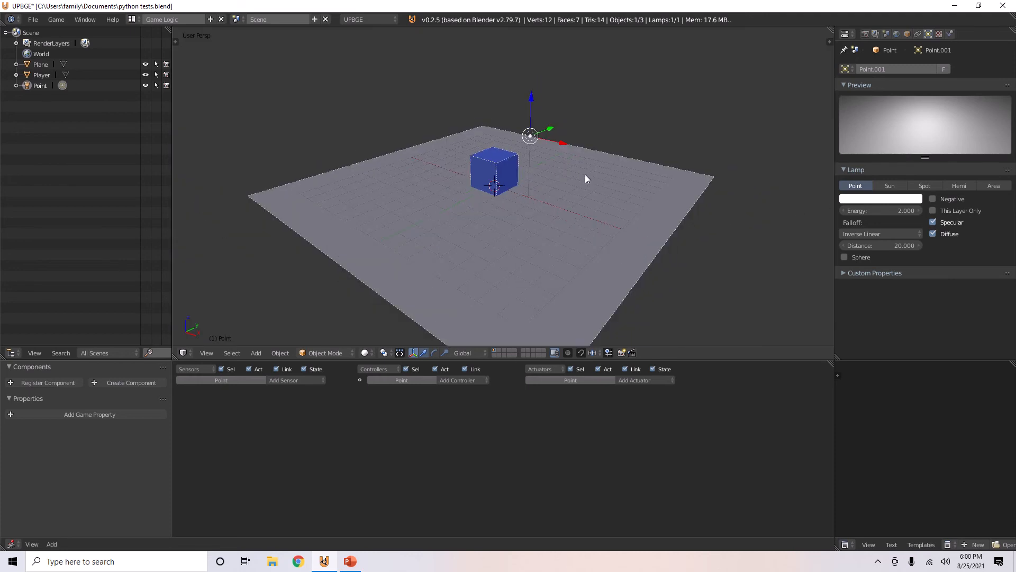
Step: Change the lamp type to Sun, raise it higher above the plane, and rotate it to shine diagonally toward the cube
{"action": "left_click", "coordinate": [892, 186]}
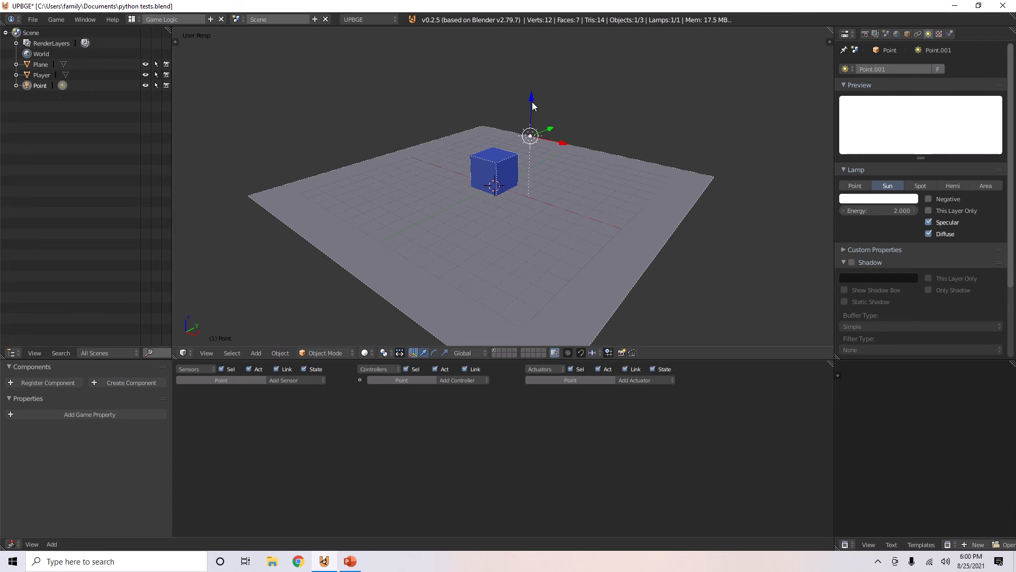
{"action": "left_click_drag", "start_coordinate": [534, 106], "coordinate": [544, 42]}
{"action": "key", "text": "r"}
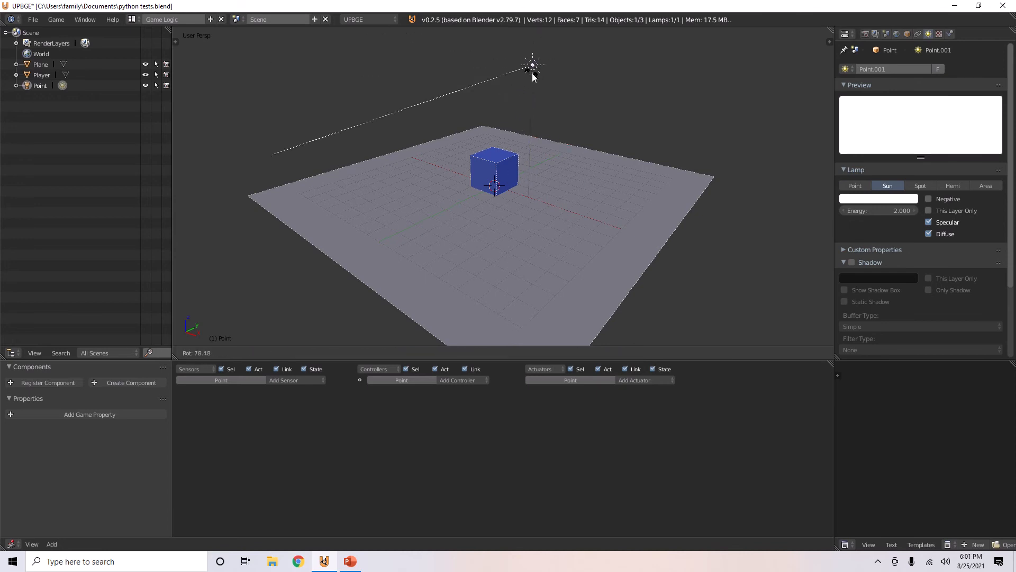
{"action": "left_click", "coordinate": [534, 75]}
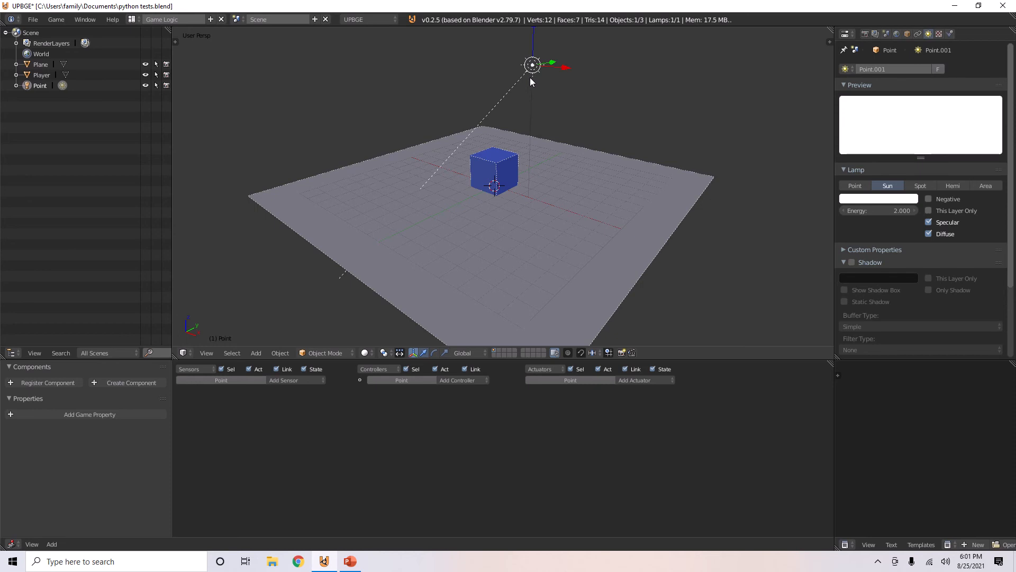
Step: Preview the angled sun lighting in the game
{"action": "mouse_move", "coordinate": [529, 78]}
{"action": "middle_mouse_down"}
{"action": "mouse_move", "coordinate": [605, 116]}
{"action": "mouse_move", "coordinate": [586, 106]}
{"action": "mouse_move", "coordinate": [595, 98]}
{"action": "mouse_move", "coordinate": [625, 145]}
{"action": "middle_mouse_up"}
{"action": "key", "text": "p"}
{"action": "key", "text": "Escape"}
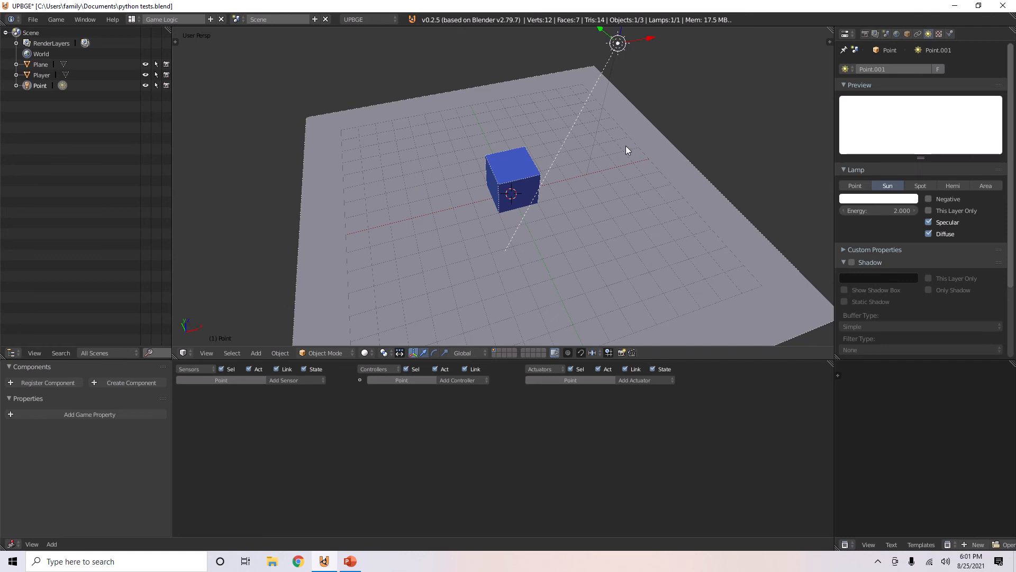
{"action": "middle_click_drag", "start_coordinate": [589, 81], "coordinate": [553, 90]}
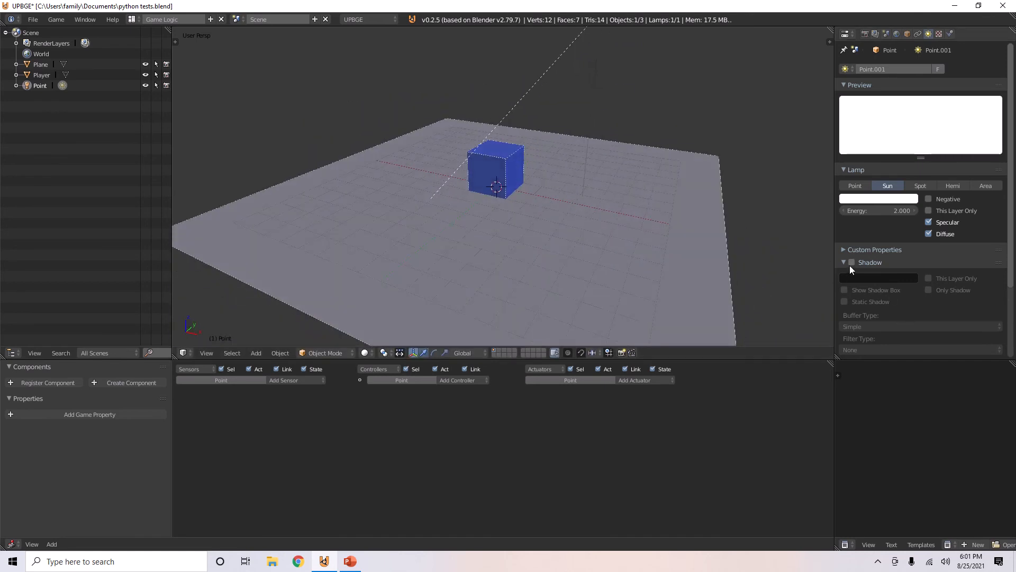
Step: Enable shadows on the sun lamp and preview the cube's shadow in the game
{"action": "left_click", "coordinate": [851, 262]}
{"action": "middle_click_drag", "start_coordinate": [628, 229], "coordinate": [644, 211]}
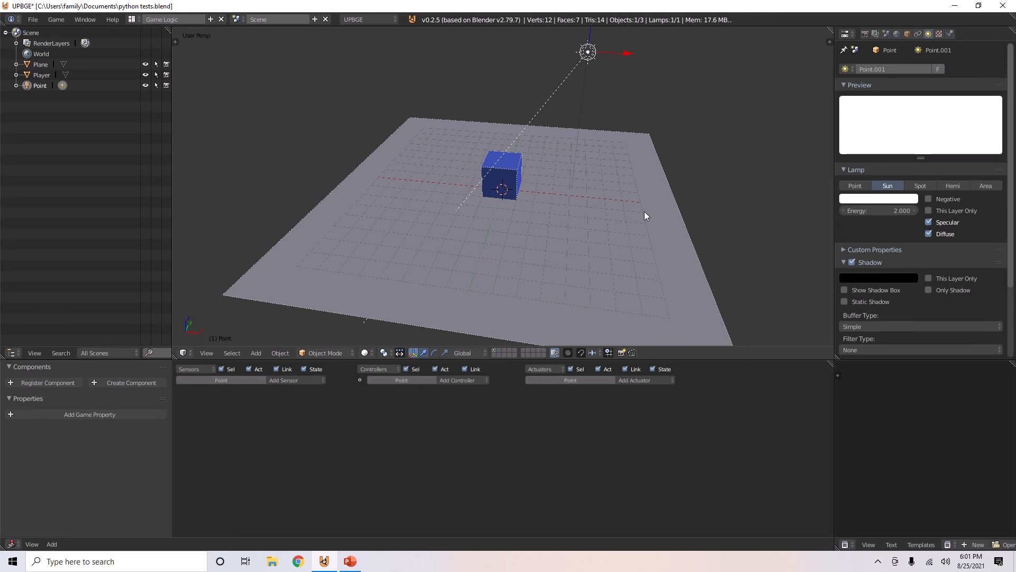
{"action": "key", "text": "p"}
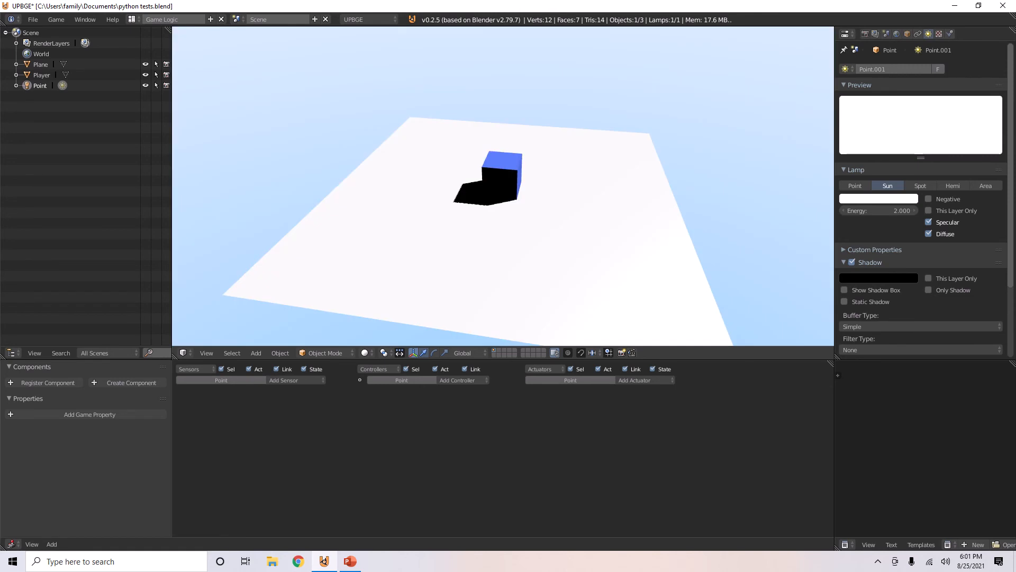
{"action": "key", "text": "Escape"}
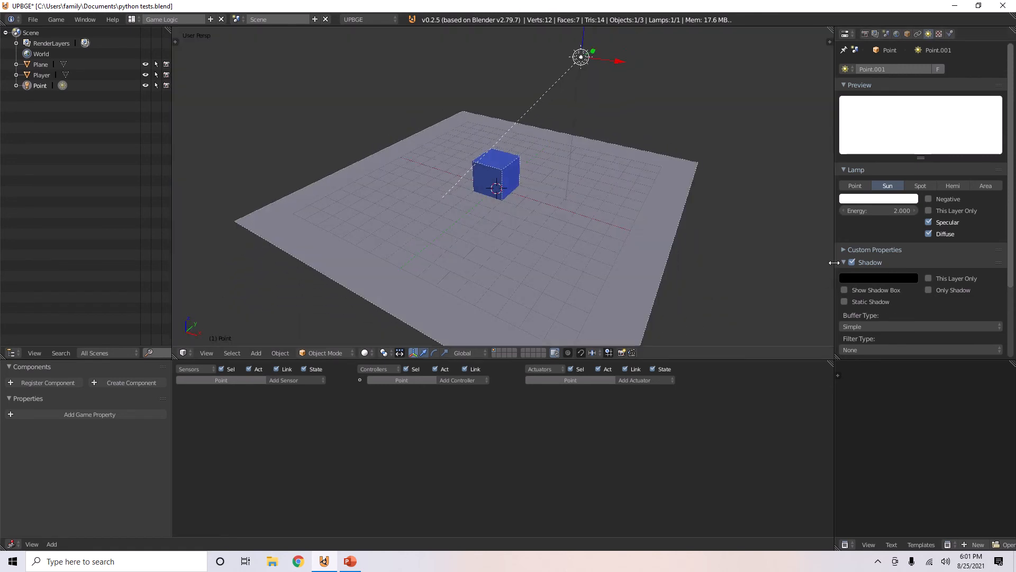
Step: With the shadow box shown, scale the sun lamp up so the box covers nearly the whole plane, and hide the box
{"action": "left_click", "coordinate": [846, 290]}
{"action": "scroll", "coordinate": [551, 202], "scroll_direction": "down", "scroll_amount": 2}
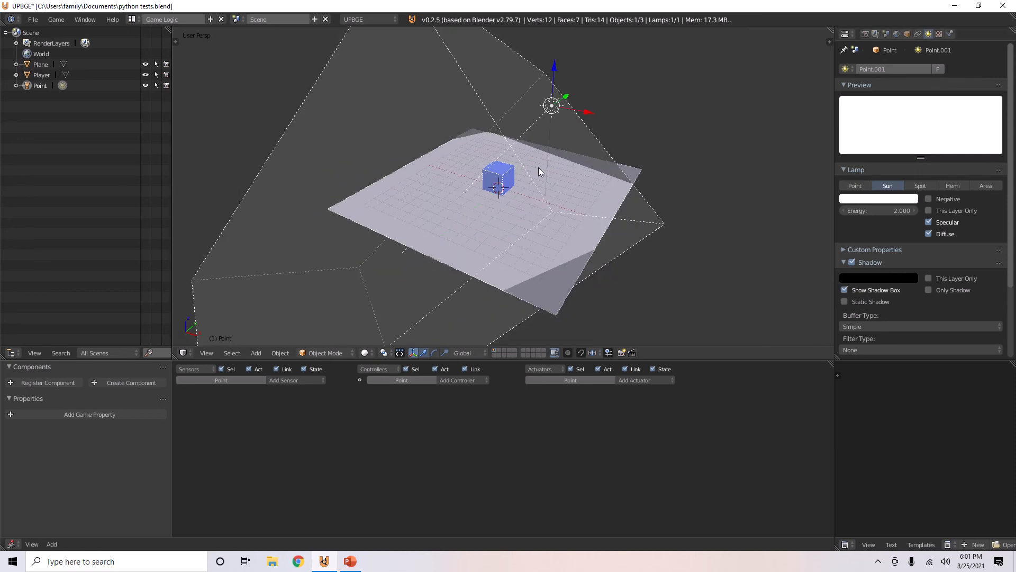
{"action": "middle_click_drag", "start_coordinate": [567, 202], "coordinate": [589, 183]}
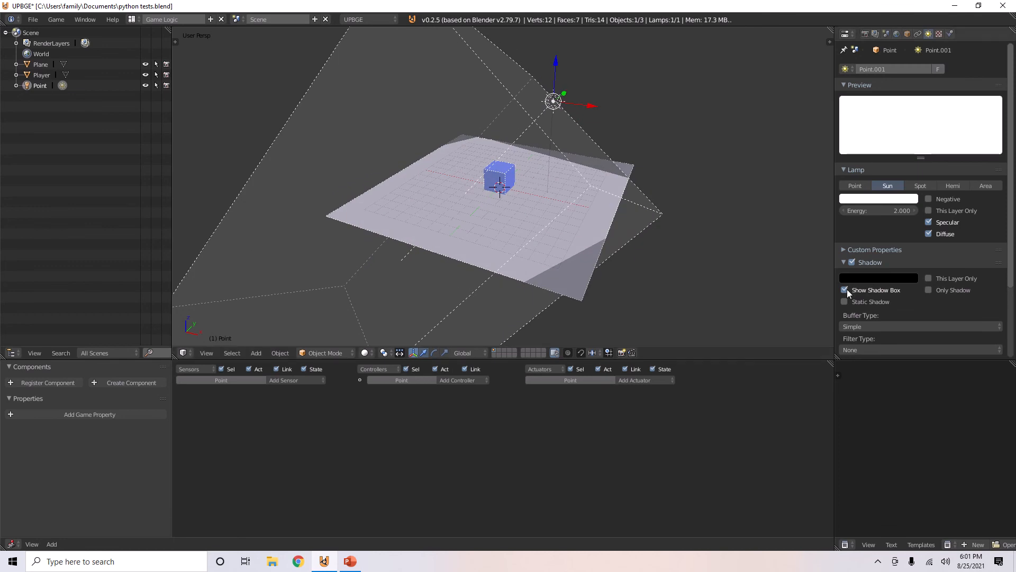
{"action": "scroll", "coordinate": [665, 205], "scroll_direction": "down", "scroll_amount": 1}
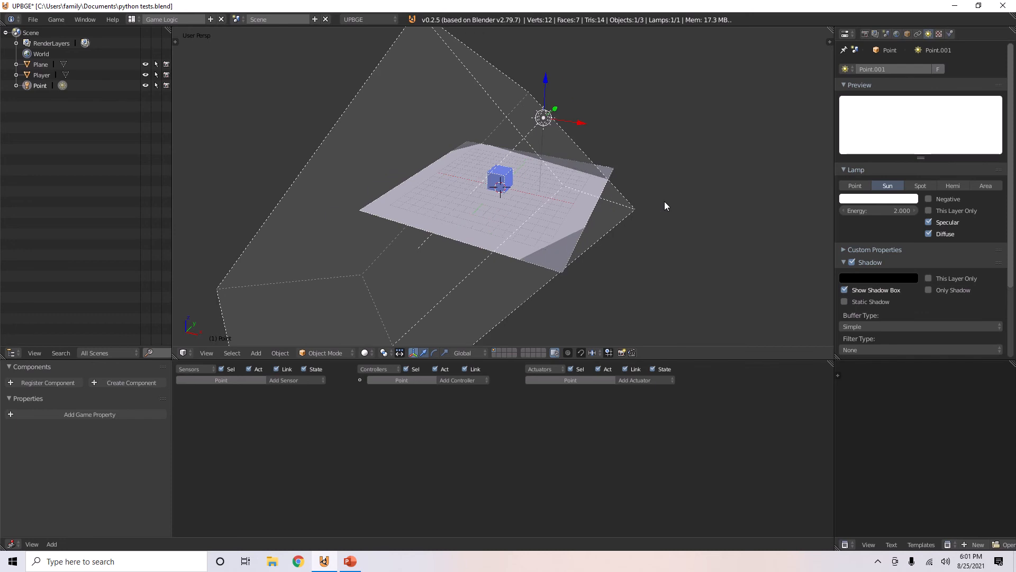
{"action": "key", "text": "s"}
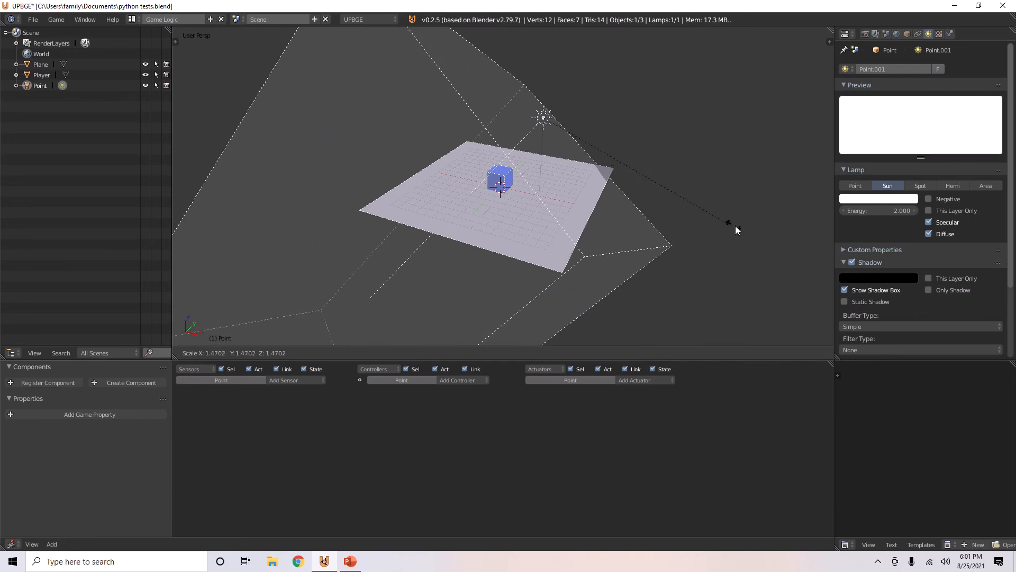
{"action": "left_click", "coordinate": [758, 230]}
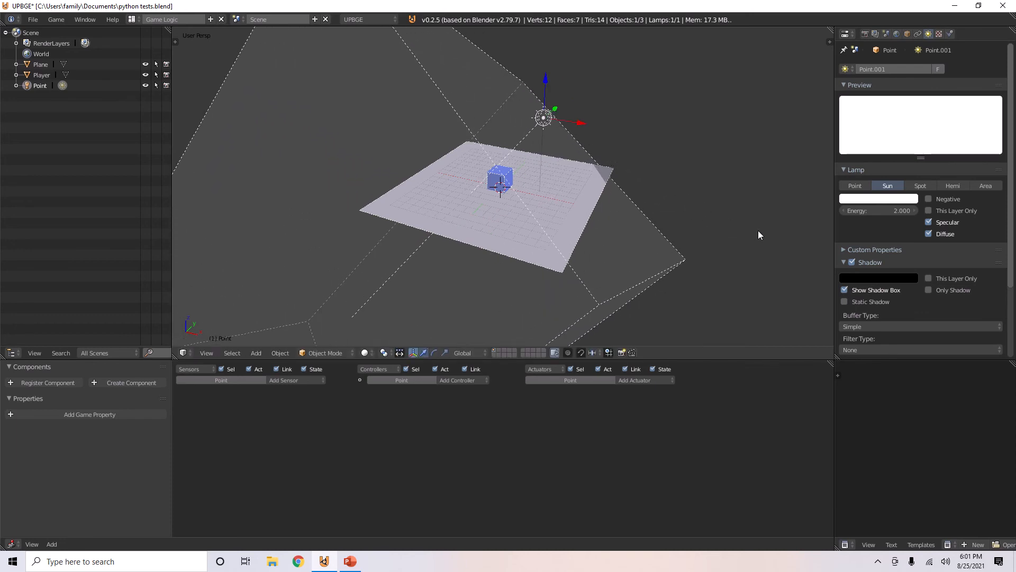
{"action": "left_click", "coordinate": [843, 290]}
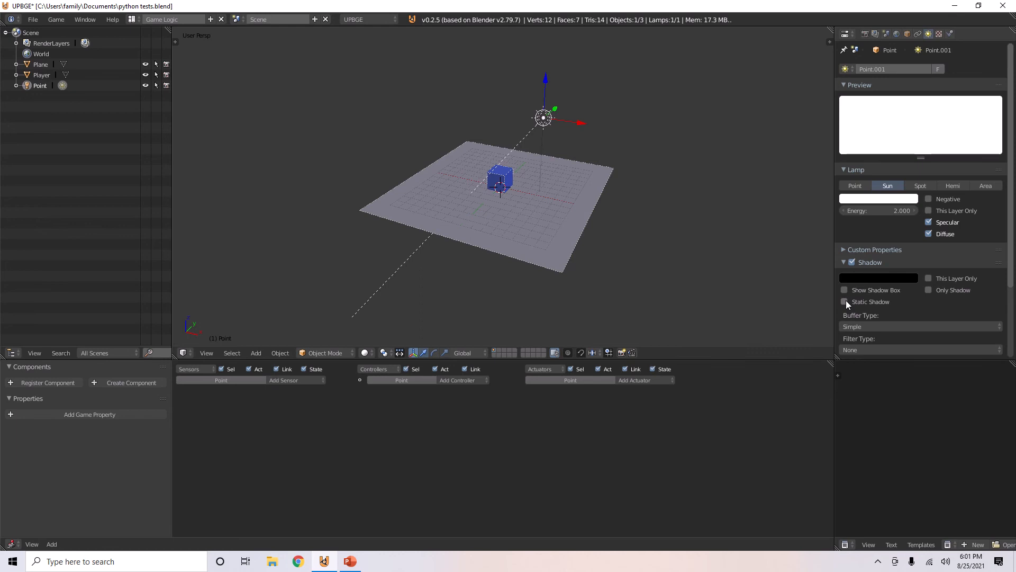
Step: Try the Static Shadow option on the sun lamp and preview it in the game while moving the cube
{"action": "left_click", "coordinate": [844, 301]}
{"action": "scroll", "coordinate": [662, 239], "scroll_direction": "up", "scroll_amount": 4}
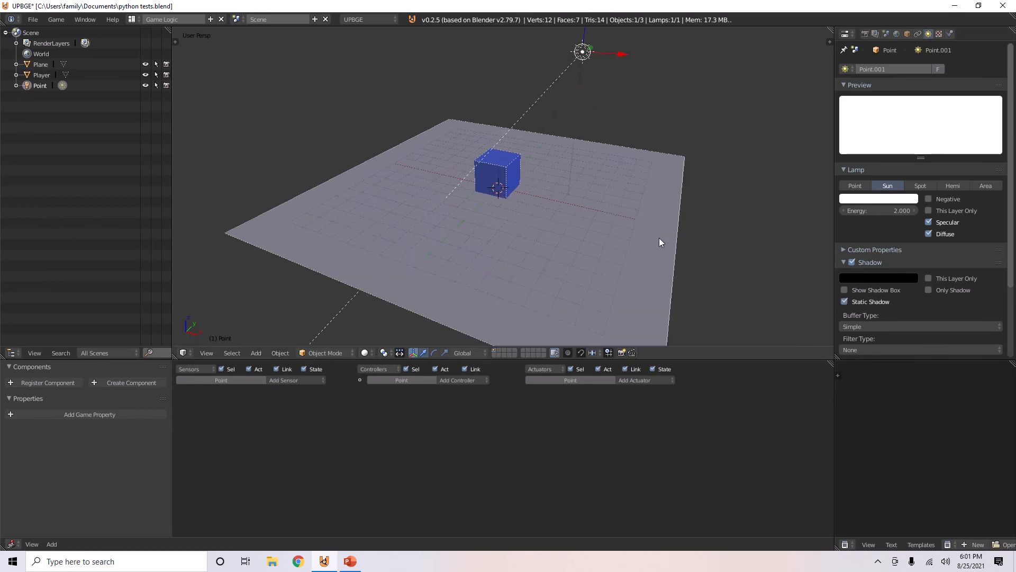
{"action": "key", "text": "p"}
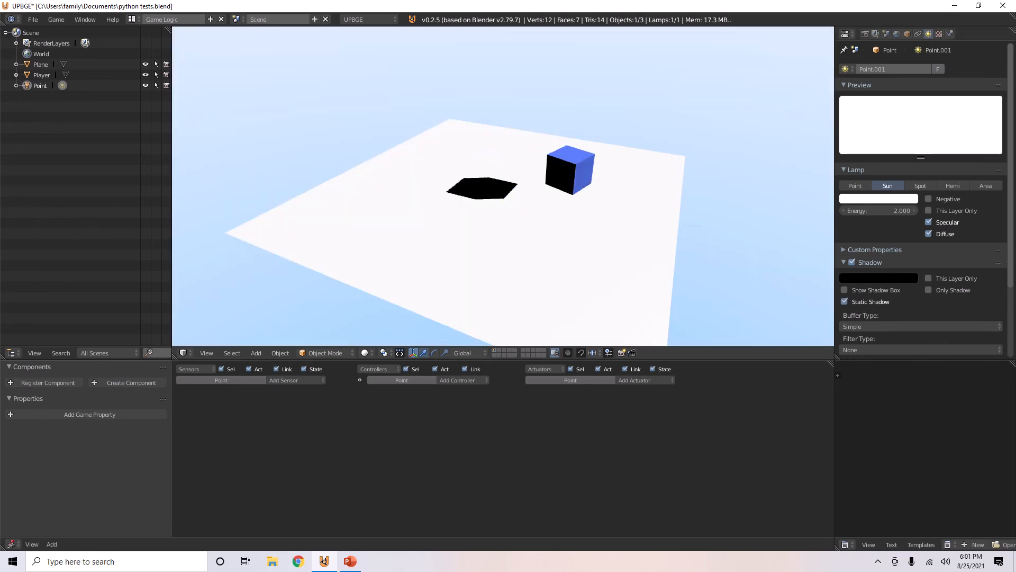
{"action": "key", "text": "Escape"}
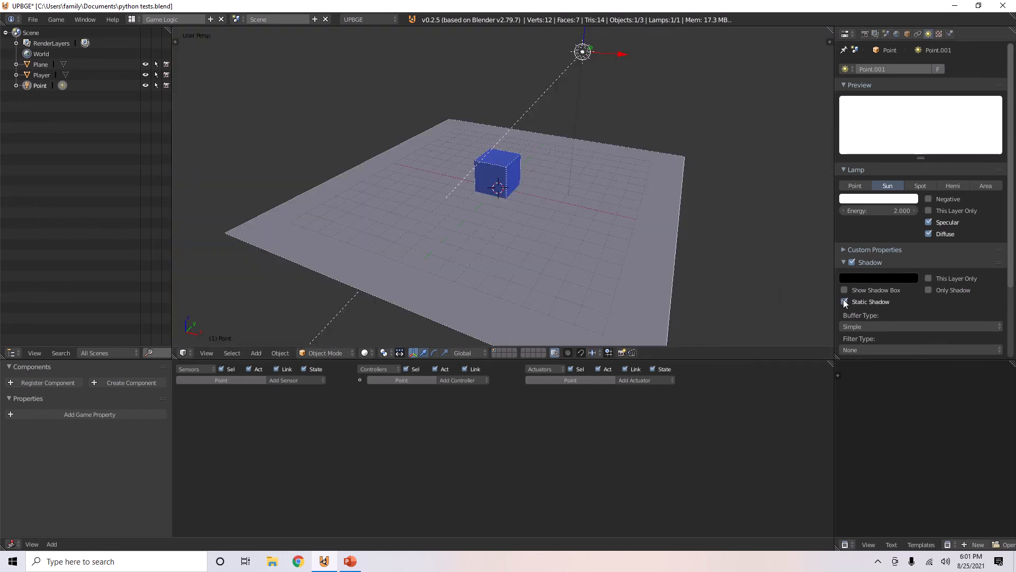
{"action": "left_click", "coordinate": [844, 301]}
Step: Try the Only Shadow option on the sun lamp
{"action": "left_click", "coordinate": [929, 289]}
{"action": "scroll", "coordinate": [588, 236], "scroll_direction": "down", "scroll_amount": 1}
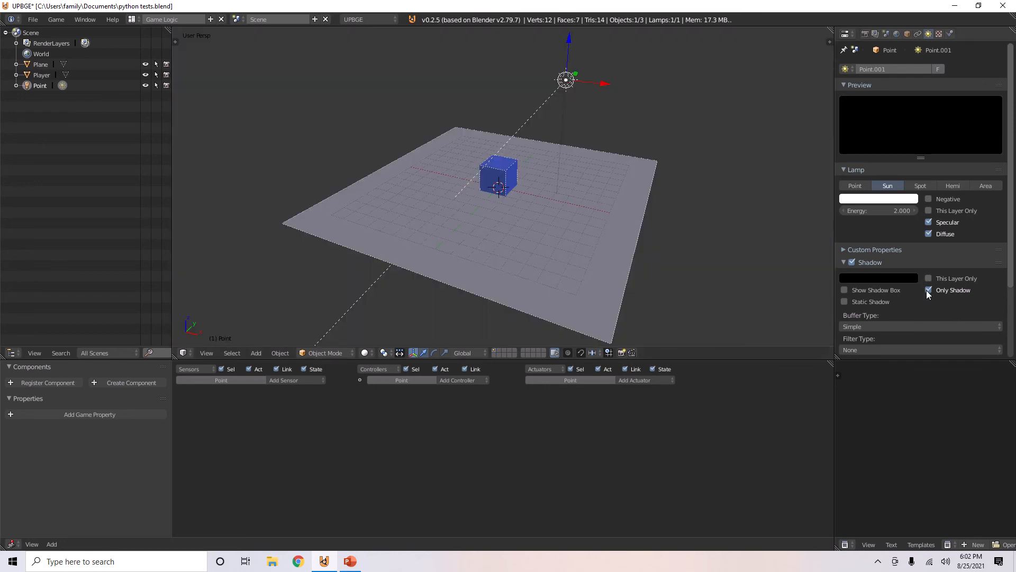
{"action": "left_click", "coordinate": [929, 290]}
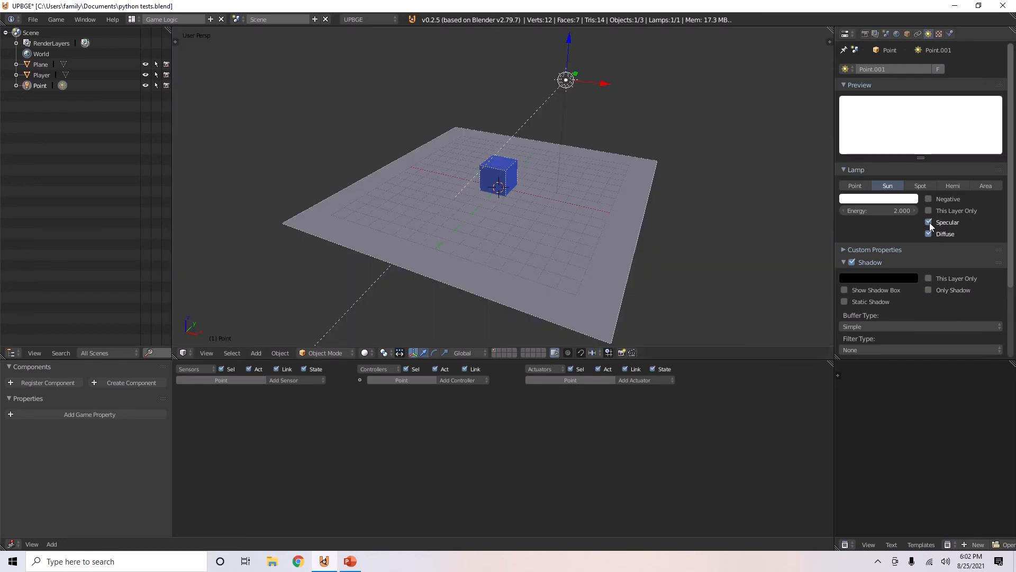
Step: Try the sun lamp with Specular disabled, previewing it in the game while moving the cube, and restore the option
{"action": "left_click", "coordinate": [858, 186]}
{"action": "left_click", "coordinate": [889, 186]}
{"action": "left_click", "coordinate": [929, 223]}
{"action": "scroll", "coordinate": [683, 170], "scroll_direction": "up", "scroll_amount": 2}
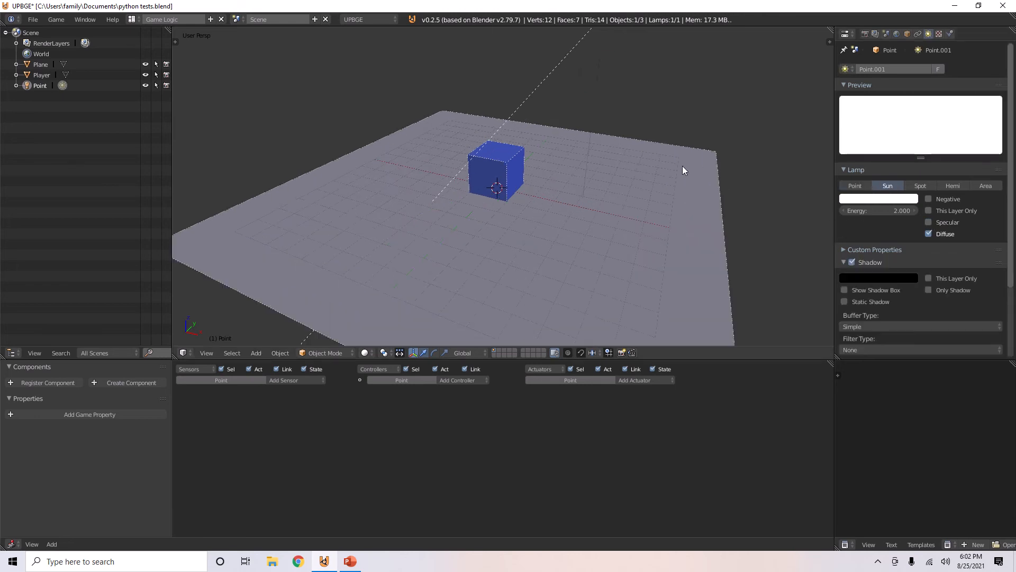
{"action": "key", "text": "p"}
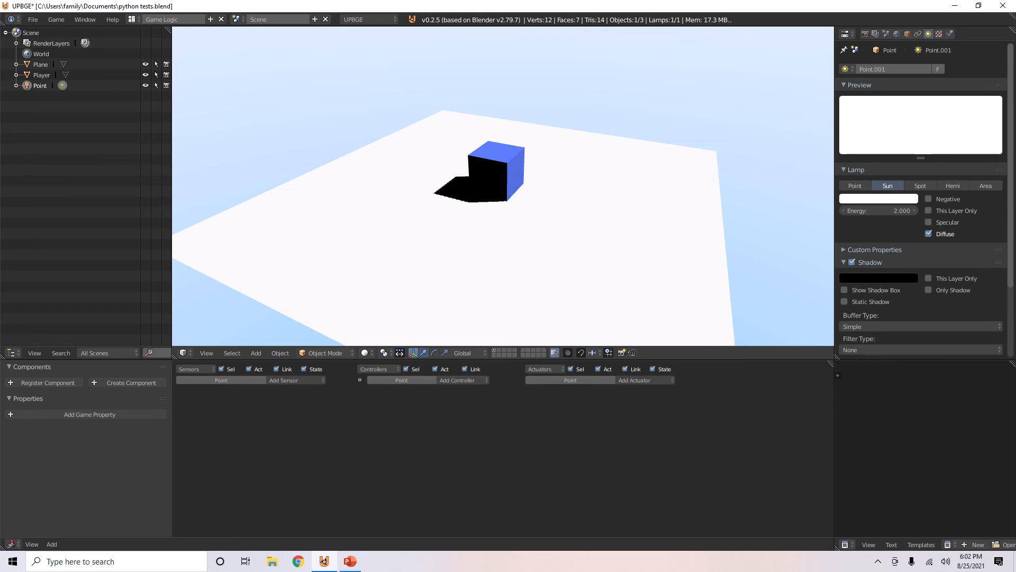
{"action": "key", "text": "w"}
{"action": "key", "text": "d"}
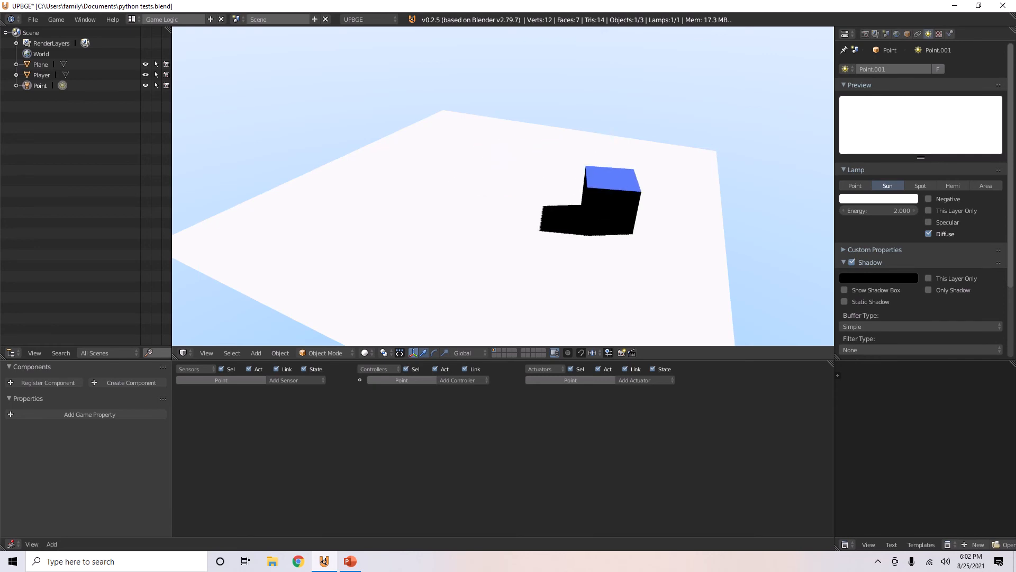
{"action": "key", "text": "Escape"}
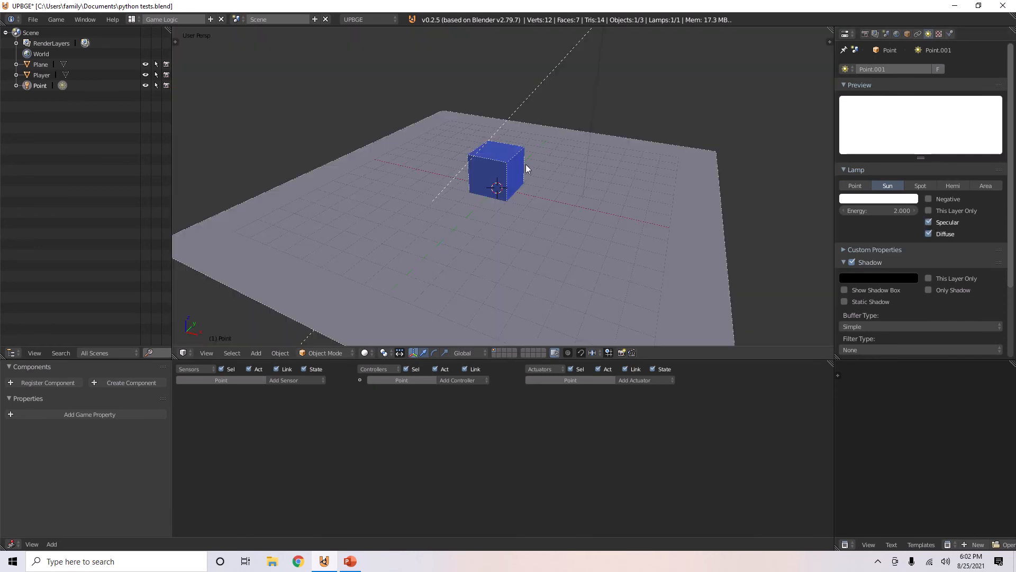
Step: Set the Player cube material's specular intensity to 1.0 and preview it in the game
{"action": "right_click", "coordinate": [498, 161]}
{"action": "left_click", "coordinate": [950, 33]}
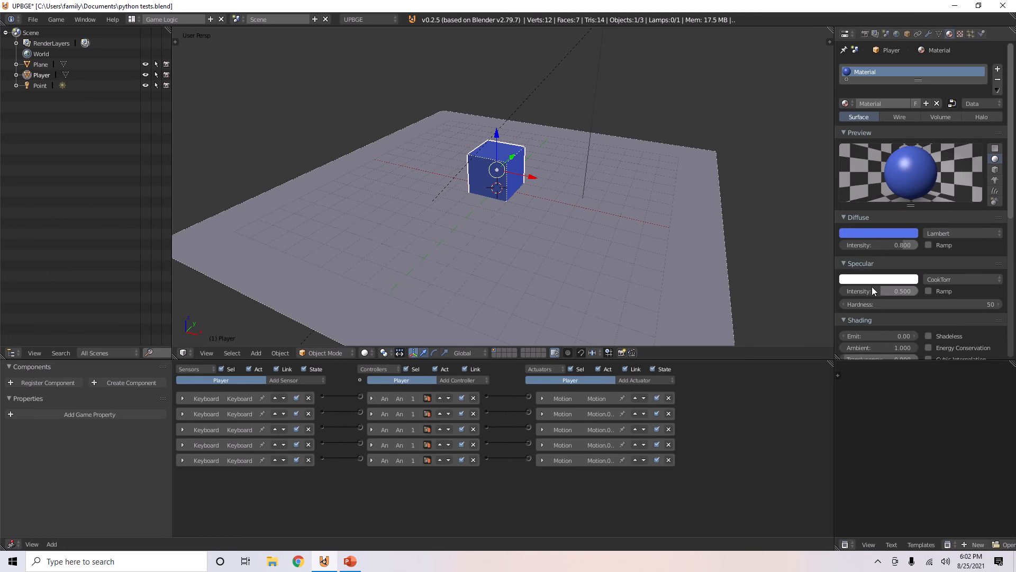
{"action": "left_click_drag", "start_coordinate": [873, 291], "coordinate": [919, 290]}
{"action": "key", "text": "p"}
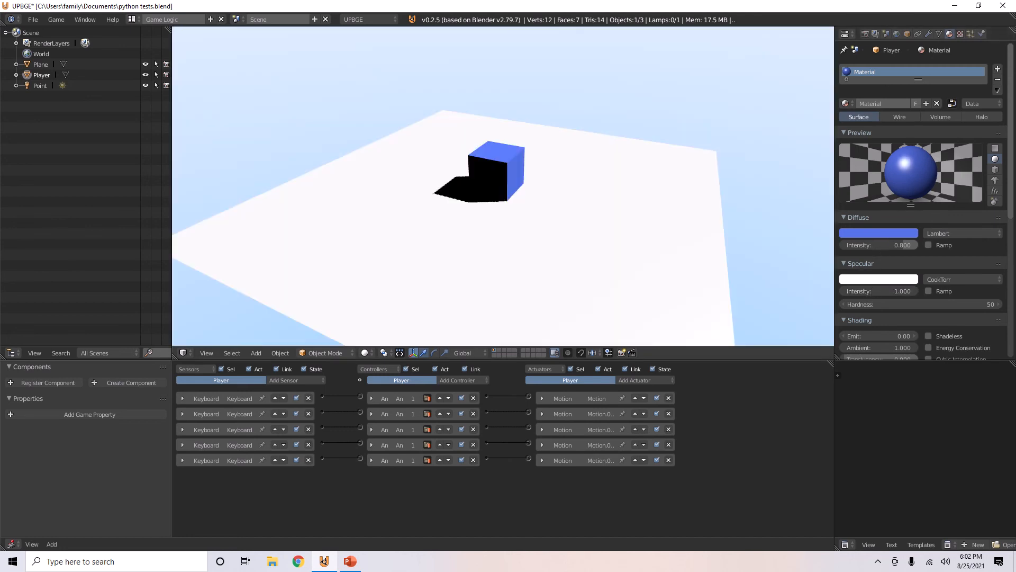
{"action": "key", "text": "Escape"}
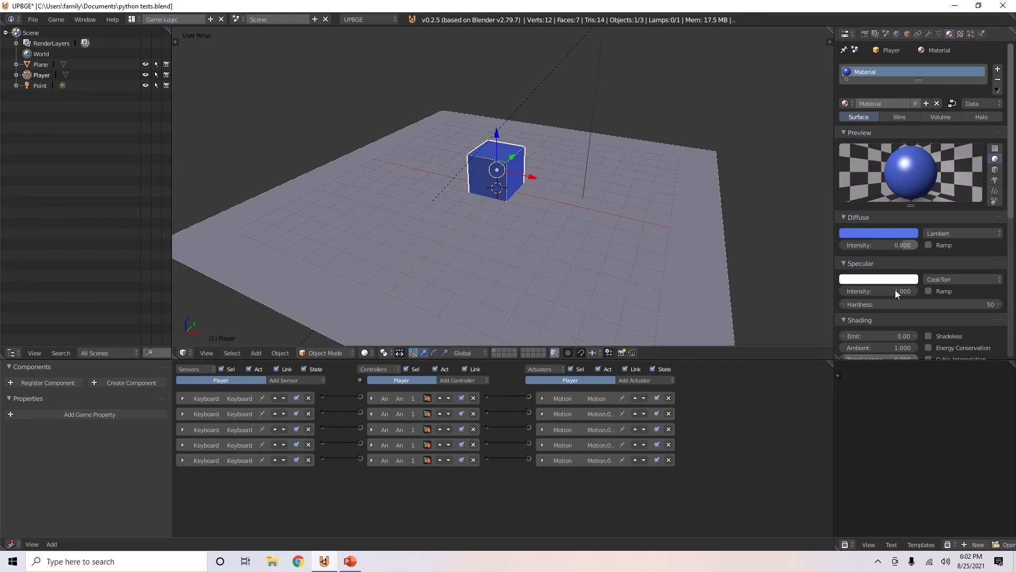
Step: Lower the cube material's specular intensity to 0 and preview it in the game
{"action": "left_click_drag", "start_coordinate": [894, 290], "coordinate": [847, 290]}
{"action": "key", "text": "p"}
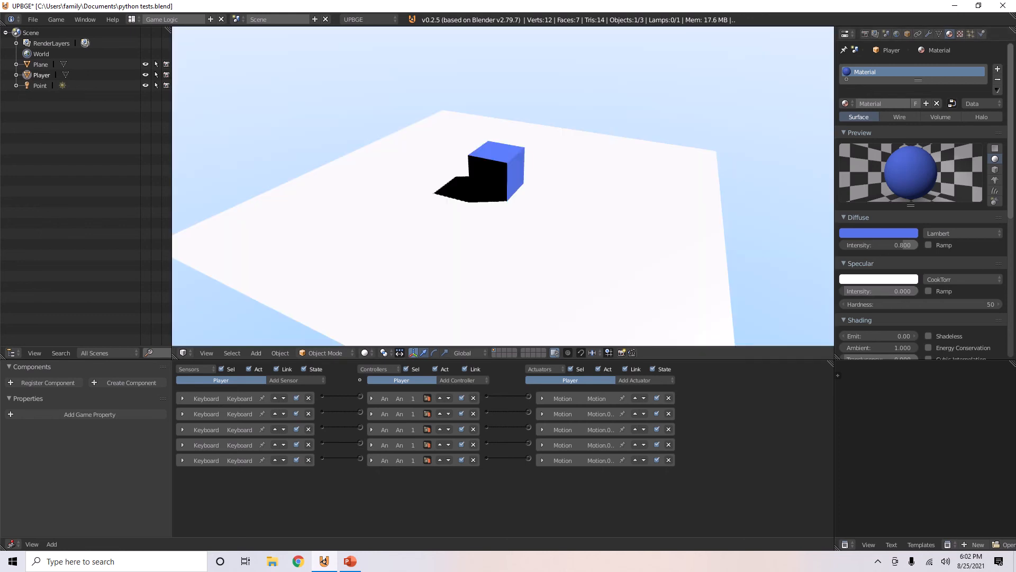
{"action": "key", "text": "Escape"}
Step: Set the cube material's specular intensity to 0.5
{"action": "left_click_drag", "start_coordinate": [866, 291], "coordinate": [919, 291]}
{"action": "left_click", "coordinate": [903, 292]}
{"action": "type", "text": "0.5"}
{"action": "key", "text": "Return"}
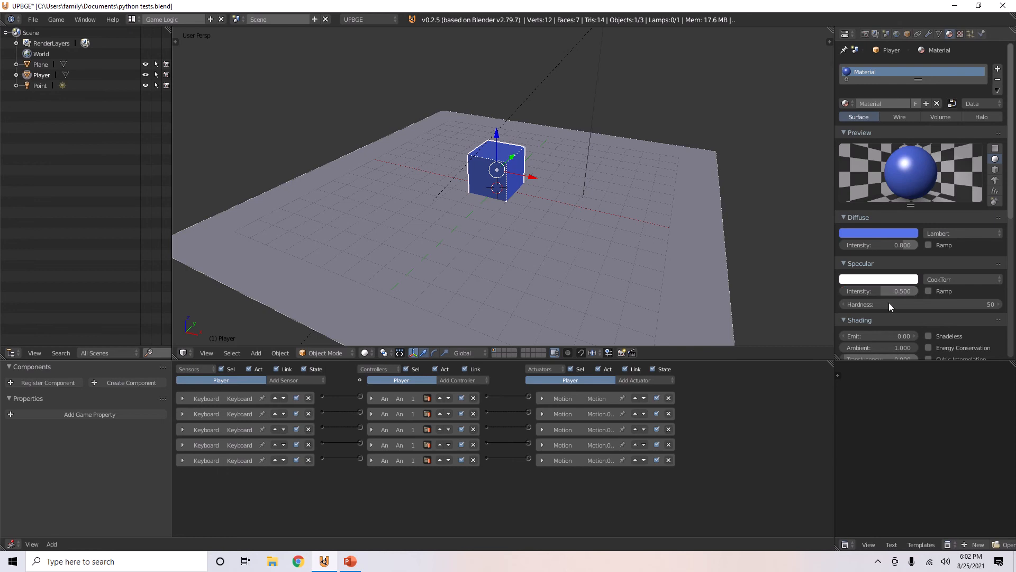
Step: Reselect the sun lamp and open its lamp settings
{"action": "left_click", "coordinate": [907, 34]}
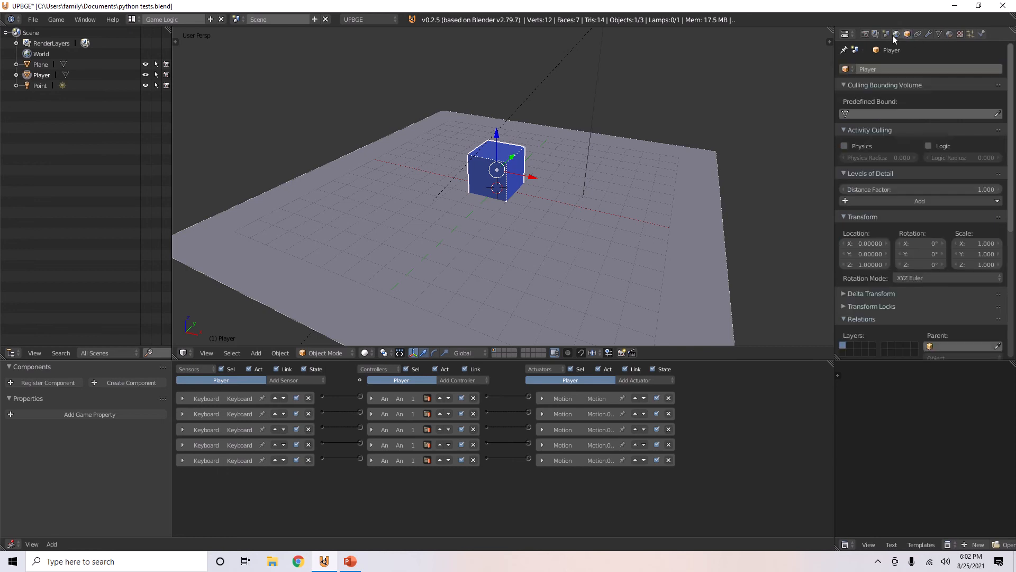
{"action": "left_click", "coordinate": [895, 34]}
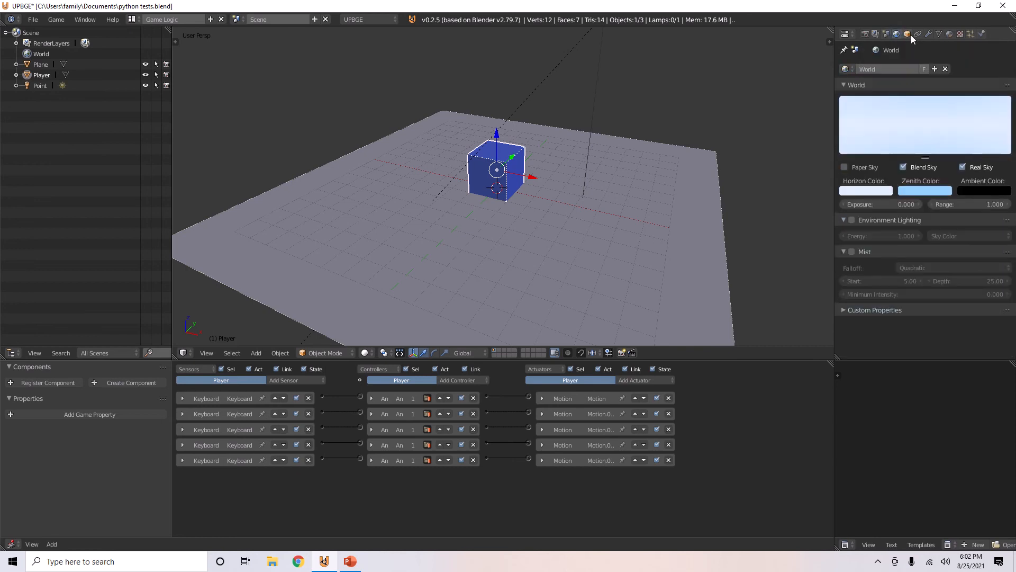
{"action": "right_click", "coordinate": [599, 101]}
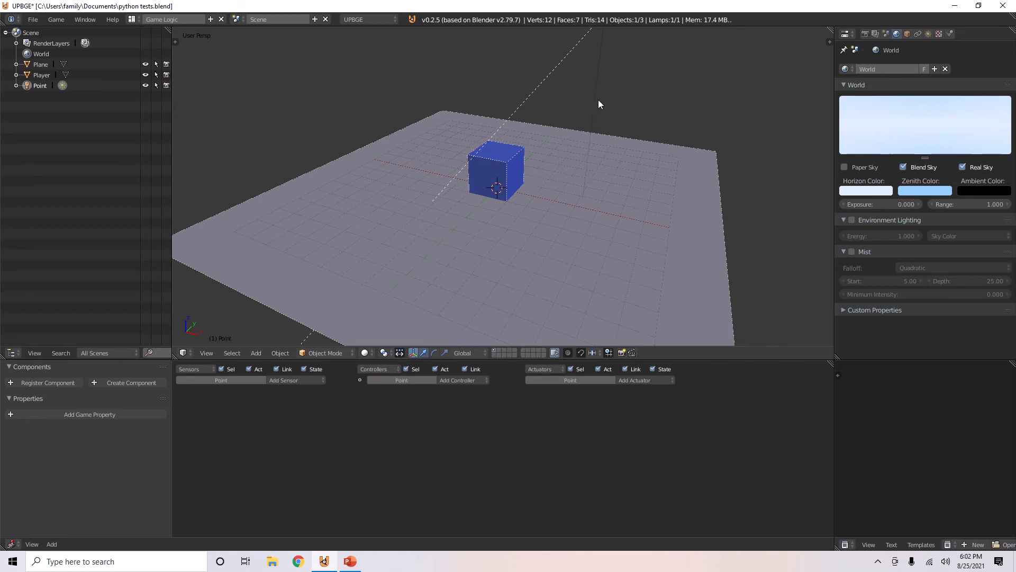
{"action": "scroll", "coordinate": [604, 88], "scroll_direction": "down", "scroll_amount": 1}
{"action": "middle_click_drag", "start_coordinate": [605, 123], "coordinate": [588, 141], "text": "shift"}
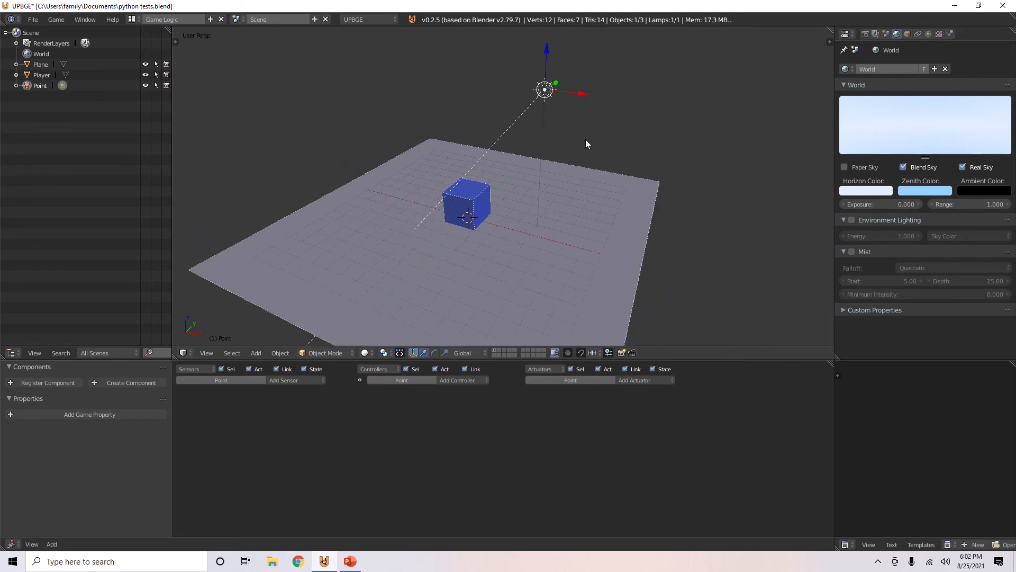
{"action": "scroll", "coordinate": [587, 141], "scroll_direction": "down", "scroll_amount": 1}
{"action": "left_click", "coordinate": [930, 34]}
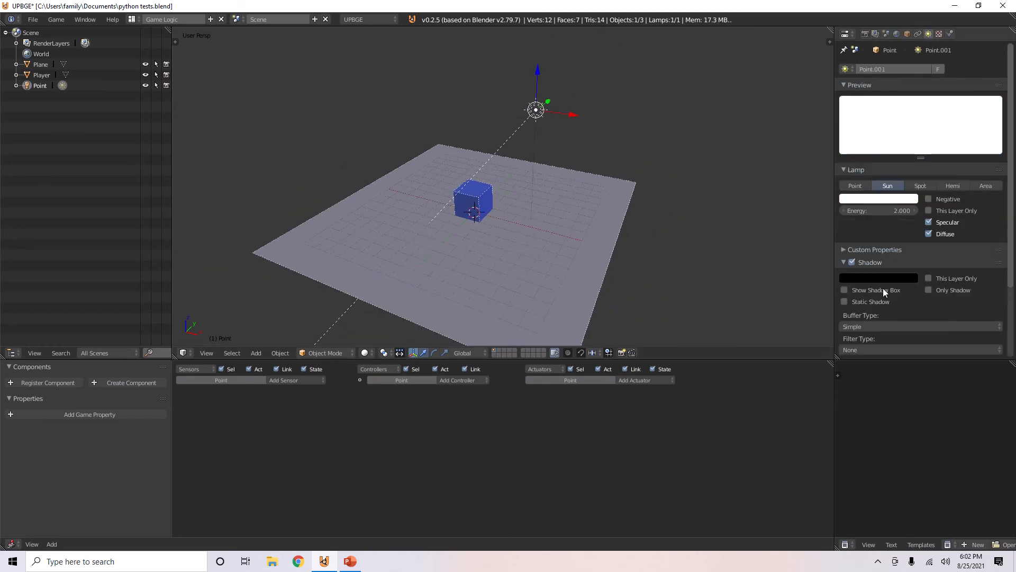
Step: Set the sun lamp's shadow buffer type to Variance and preview the shadow in the game
{"action": "scroll", "coordinate": [882, 290], "scroll_direction": "down", "scroll_amount": 2}
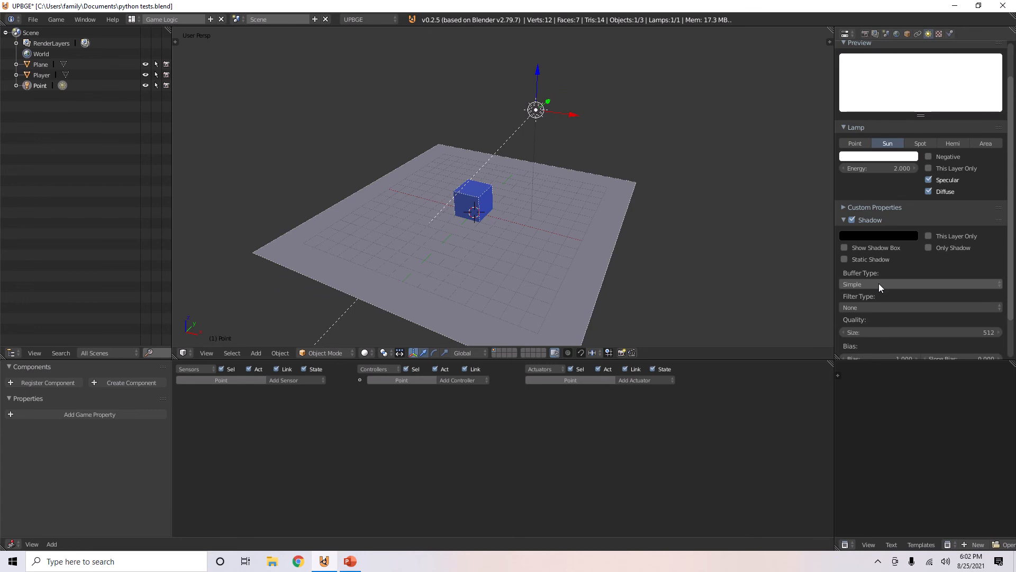
{"action": "left_click", "coordinate": [878, 287]}
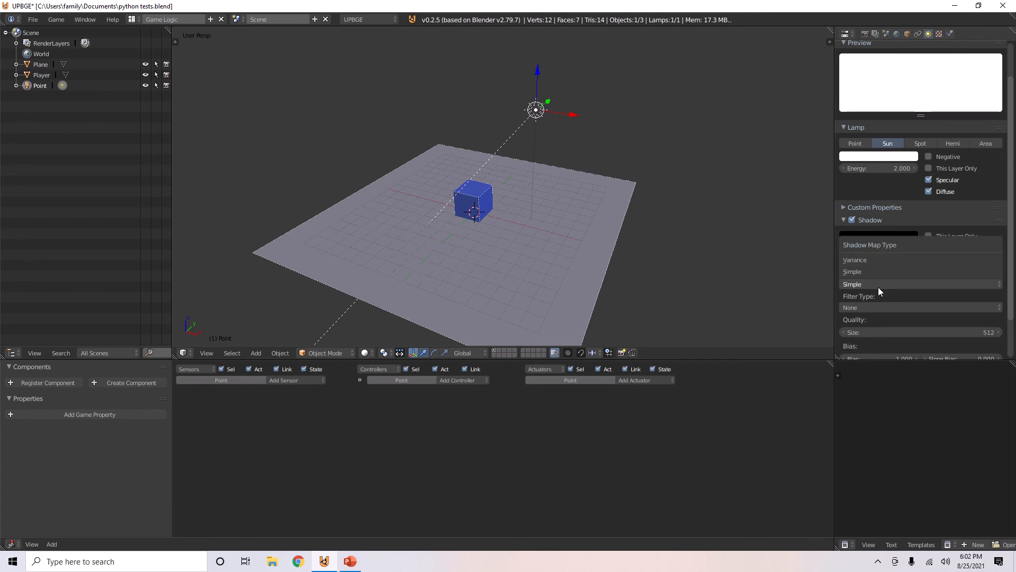
{"action": "left_click", "coordinate": [858, 258]}
{"action": "scroll", "coordinate": [503, 214], "scroll_direction": "up", "scroll_amount": 1}
{"action": "key", "text": "p"}
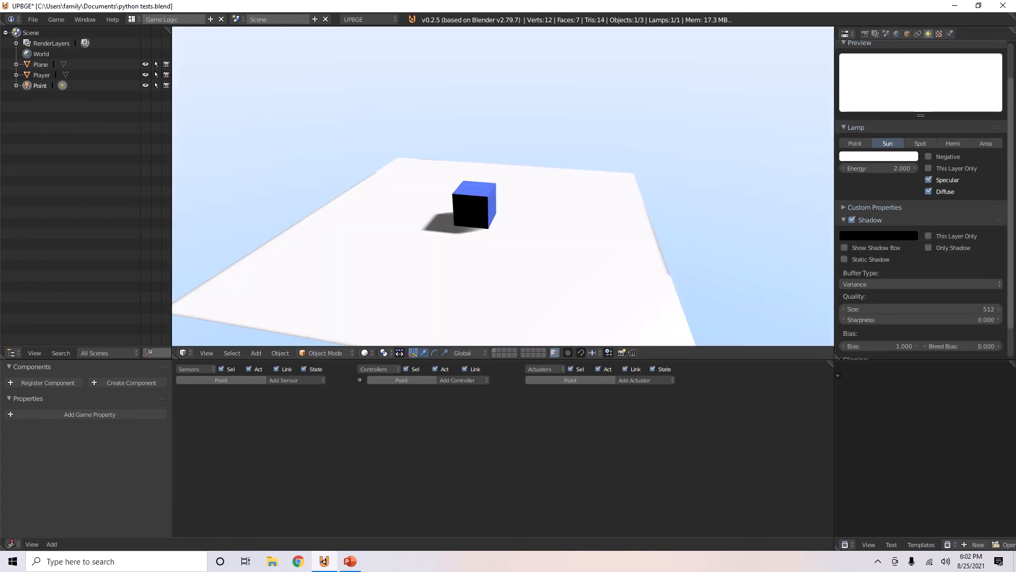
{"action": "key", "text": "Escape"}
Step: Switch the sun lamp's shadow buffer type back to Simple and preview the shadow in the game
{"action": "left_click", "coordinate": [883, 284]}
{"action": "left_click", "coordinate": [878, 276]}
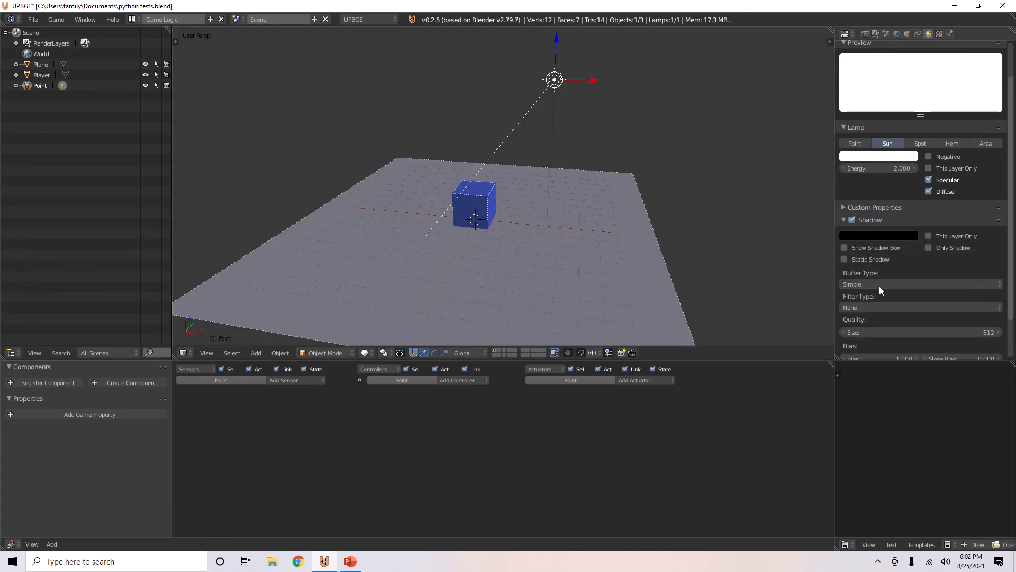
{"action": "key", "text": "p"}
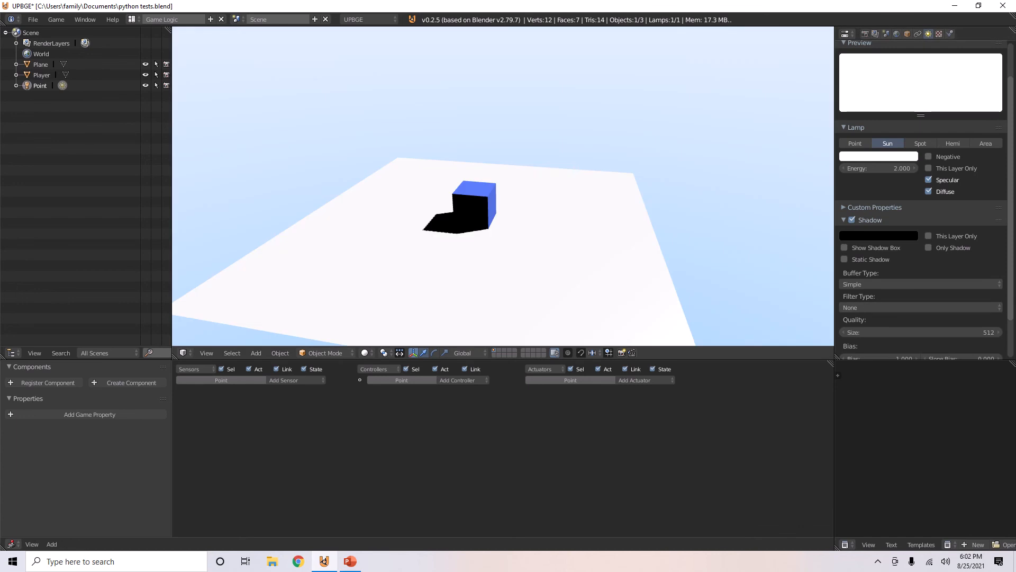
{"action": "key", "text": "Escape"}
Step: Set the sun lamp's shadow quality size to 100
{"action": "scroll", "coordinate": [885, 290], "scroll_direction": "down", "scroll_amount": 1}
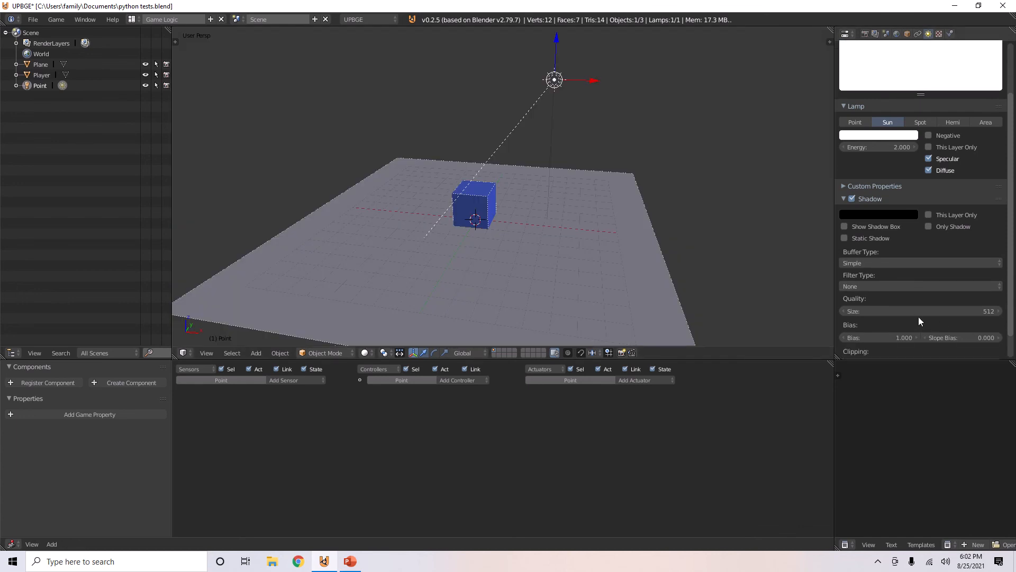
{"action": "left_click", "coordinate": [871, 310]}
{"action": "type", "text": "100"}
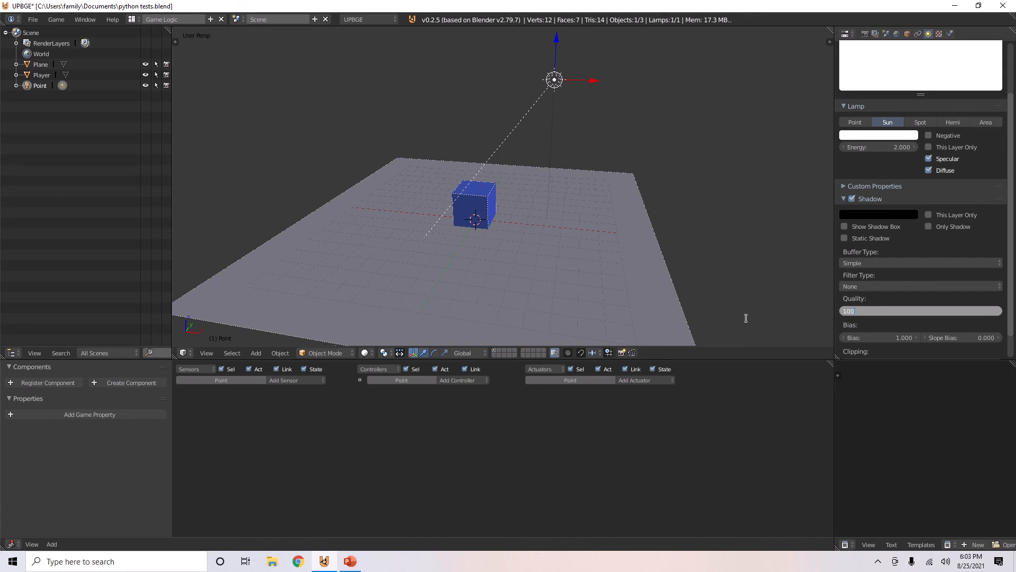
{"action": "key", "text": "Return"}
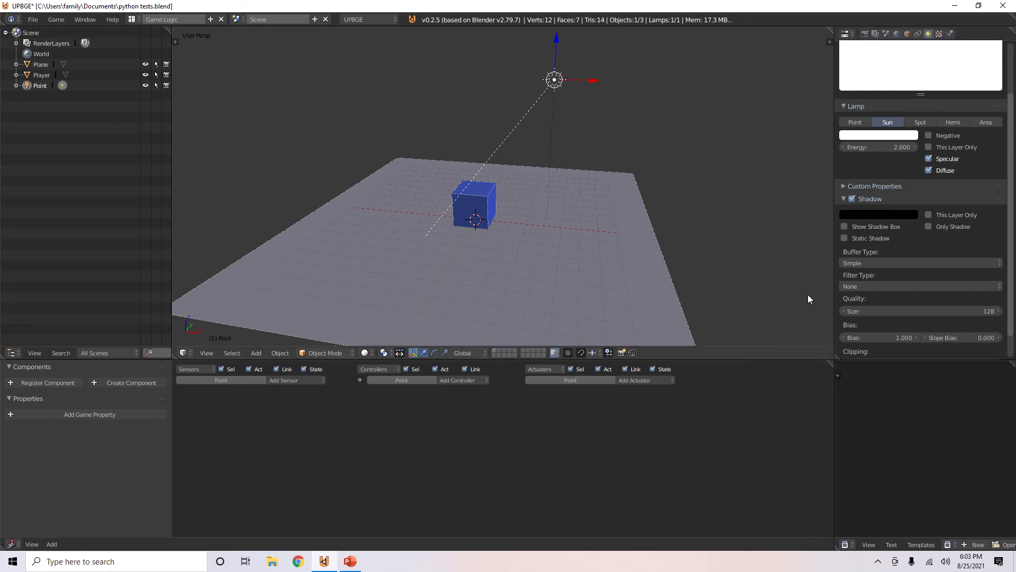
Step: Set the sun lamp's shadow quality size to 1100 and preview the shadow in the game
{"action": "left_click", "coordinate": [967, 314]}
{"action": "type", "text": "11"}
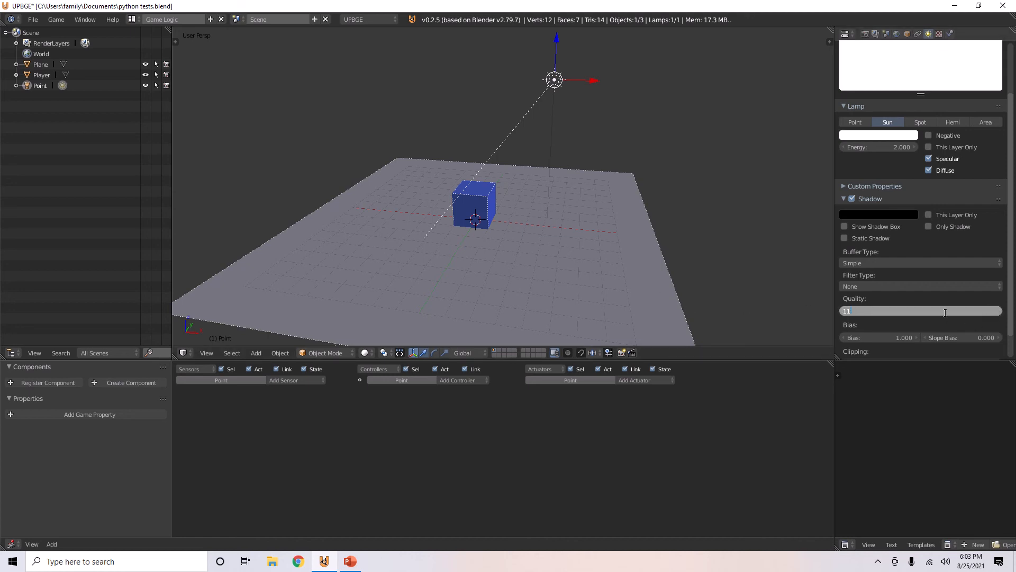
{"action": "type", "text": "00"}
{"action": "key", "text": "Return"}
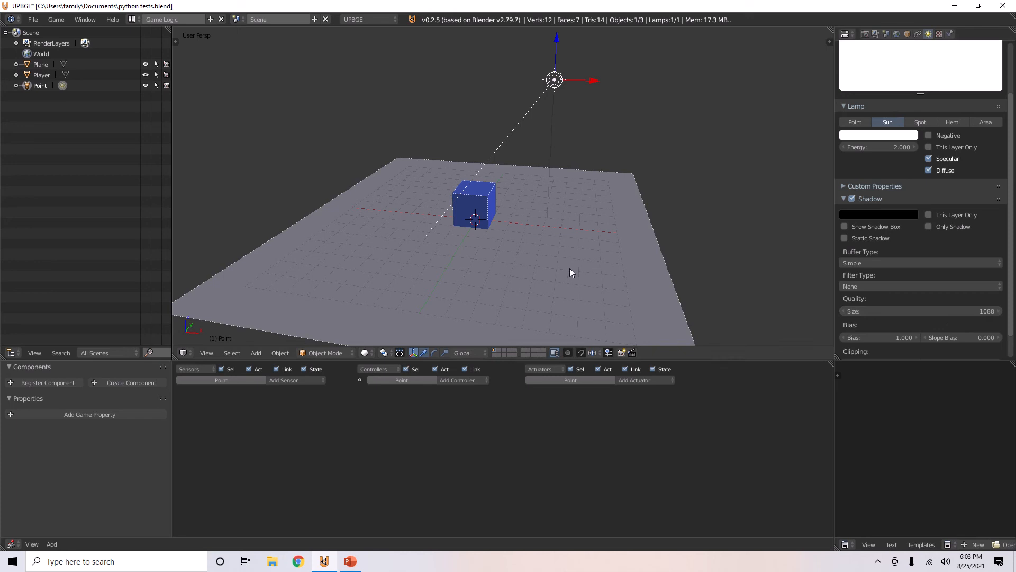
{"action": "key", "text": "p"}
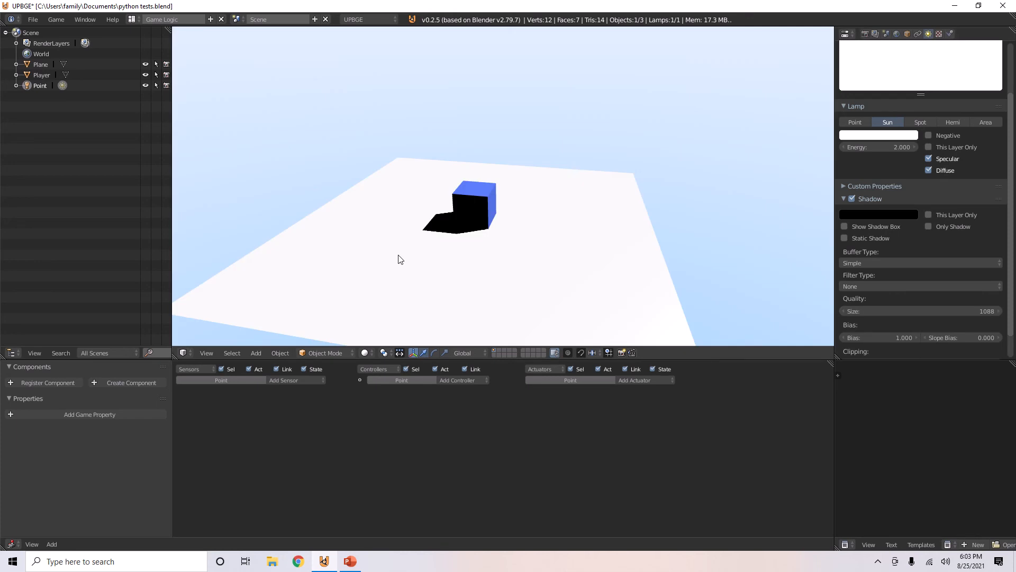
{"action": "key", "text": "Escape"}
Step: Set the sun lamp's shadow quality size to 600
{"action": "left_click", "coordinate": [909, 307]}
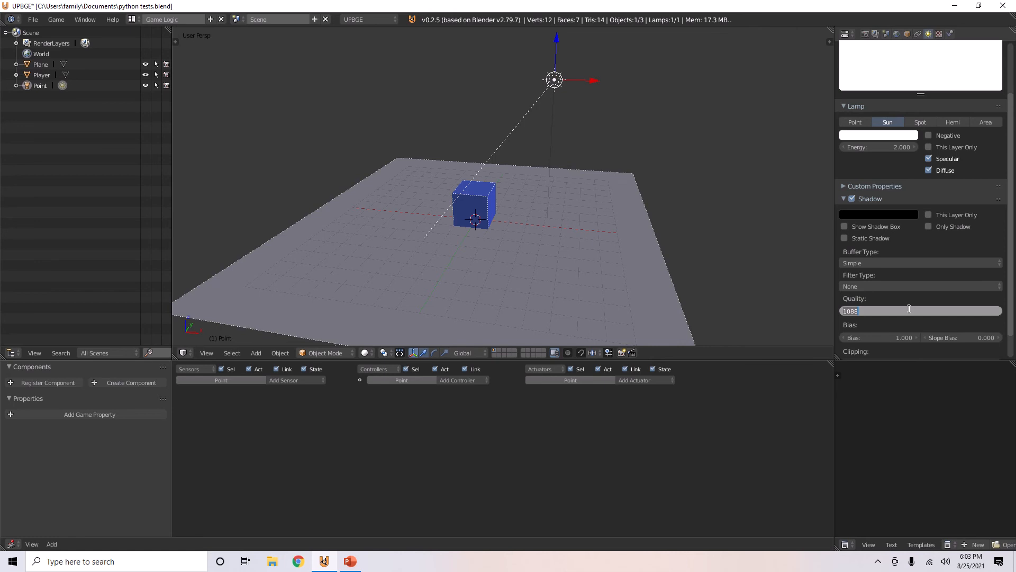
{"action": "type", "text": "600"}
{"action": "key", "text": "Return"}
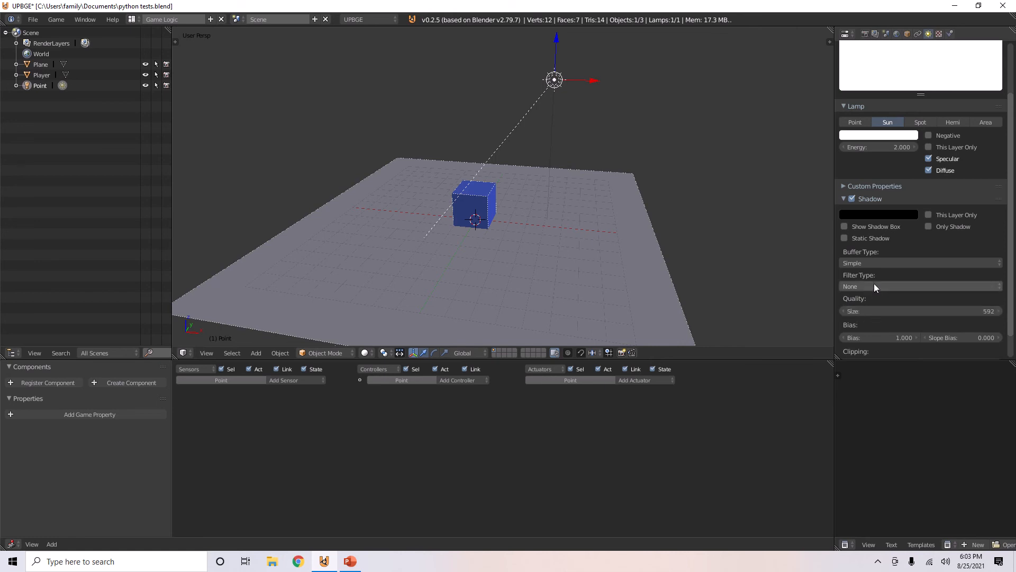
Step: Set the shadow filter type to PCF and preview the shadow in the game
{"action": "left_click", "coordinate": [875, 284]}
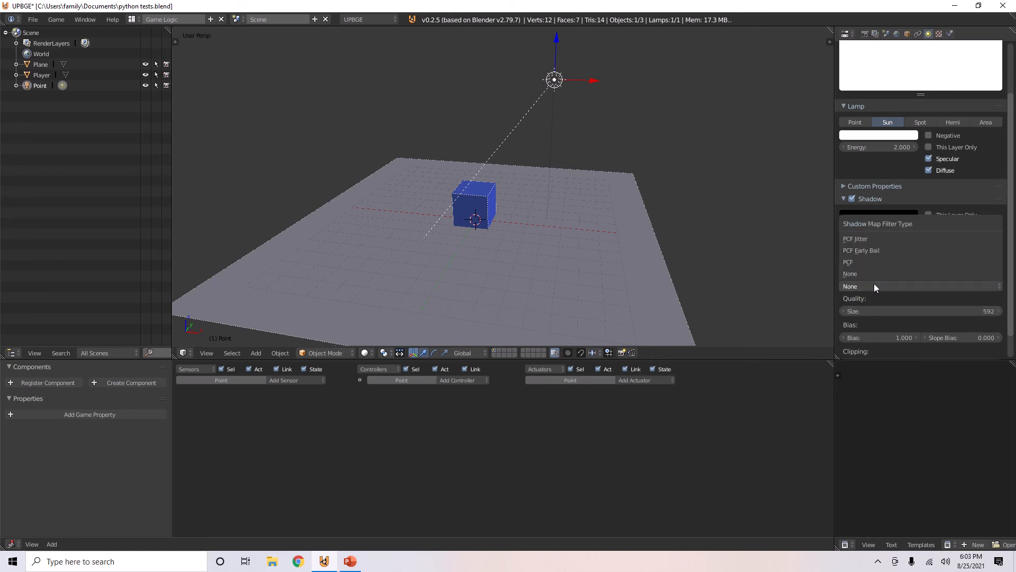
{"action": "left_click", "coordinate": [858, 262]}
{"action": "key", "text": "p"}
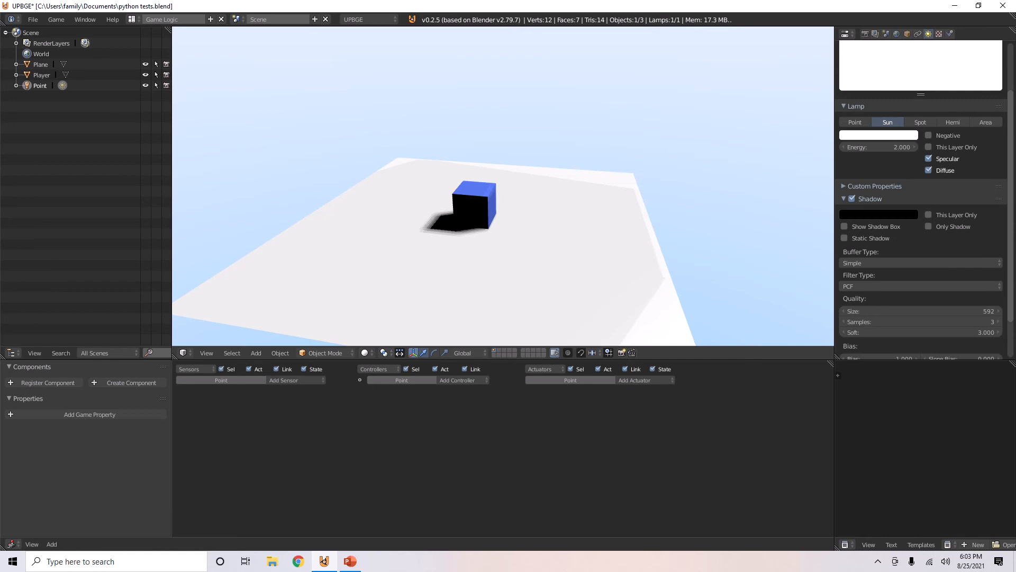
{"action": "key", "text": "Escape"}
Step: Change the shadow filter type to PCF Early Bail and preview the shadow in the game
{"action": "left_click", "coordinate": [876, 286]}
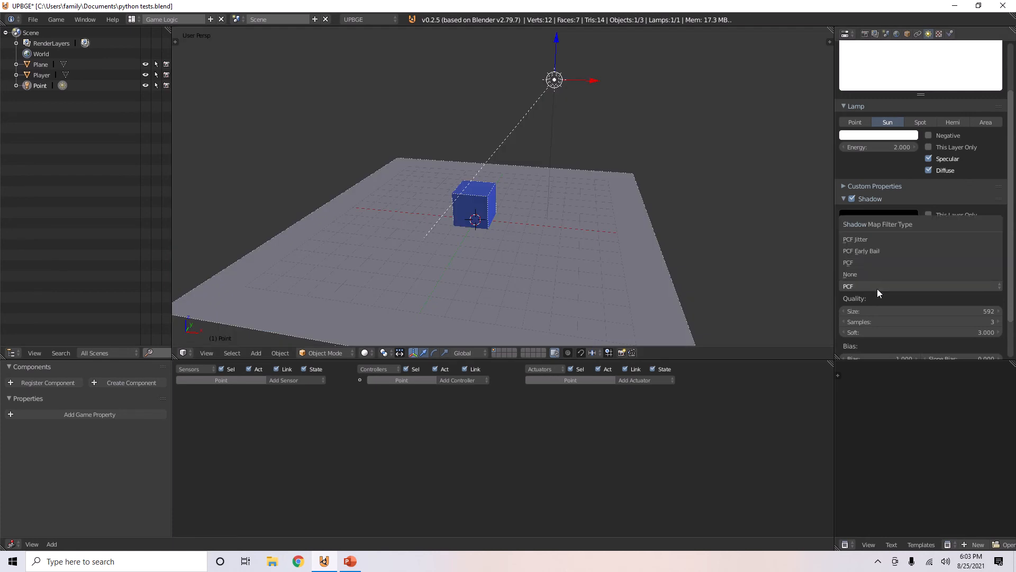
{"action": "left_click", "coordinate": [873, 250]}
{"action": "key", "text": "p"}
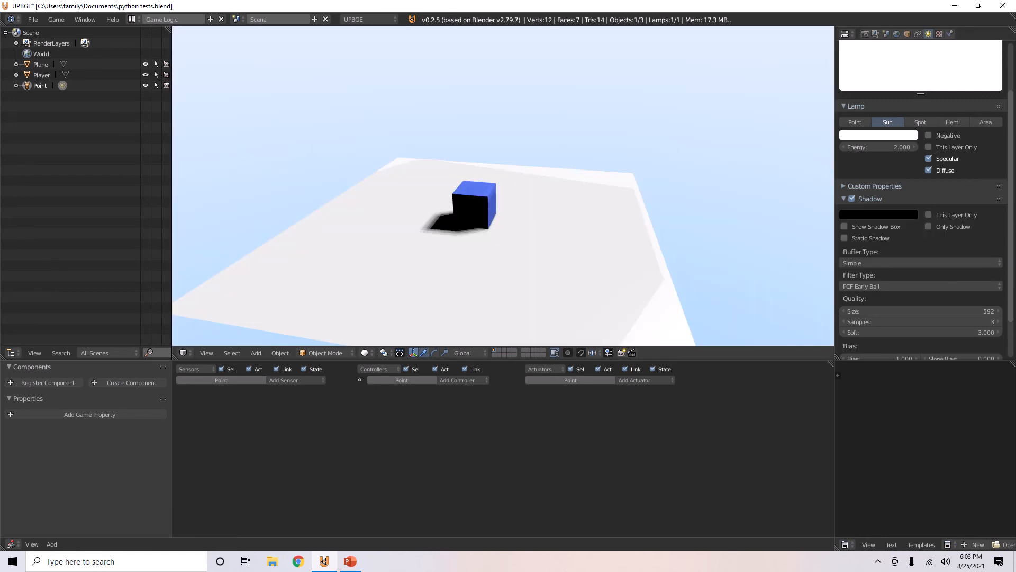
{"action": "key", "text": "Escape"}
Step: Set the sun lamp's shadow filter type back to None
{"action": "left_click", "coordinate": [894, 285]}
{"action": "left_click", "coordinate": [879, 274]}
{"action": "scroll", "coordinate": [918, 285], "scroll_direction": "down", "scroll_amount": 2}
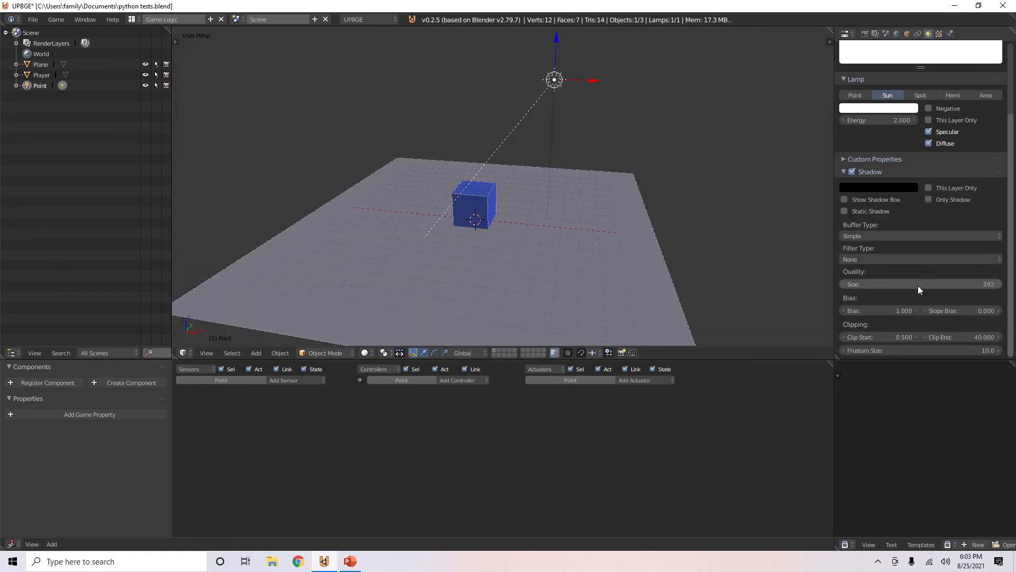
{"action": "scroll", "coordinate": [900, 273], "scroll_direction": "up", "scroll_amount": 2}
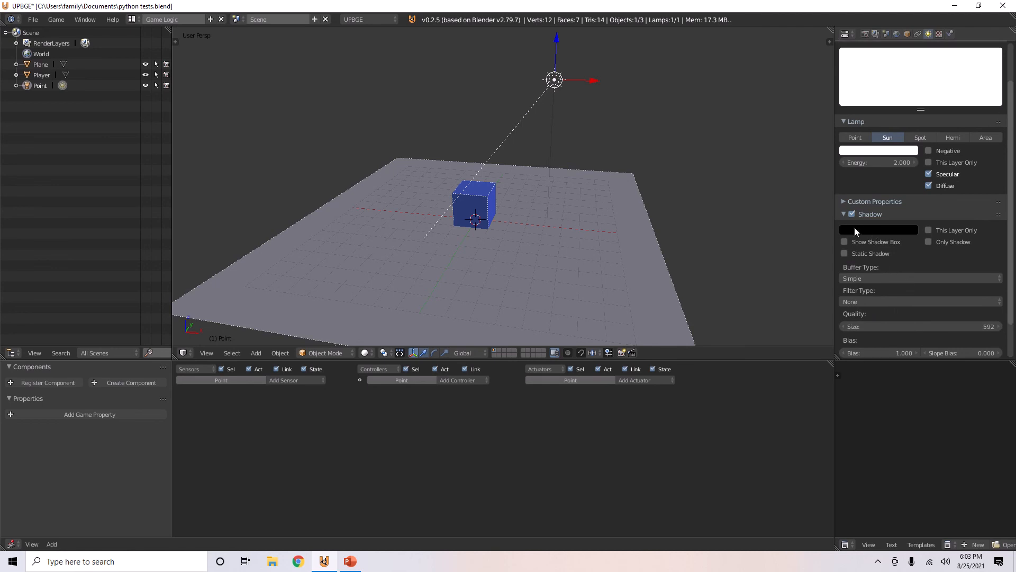
Step: Collapse the shadow settings, set the lamp's energy to 1.0 and change its type to Spot
{"action": "left_click", "coordinate": [845, 214]}
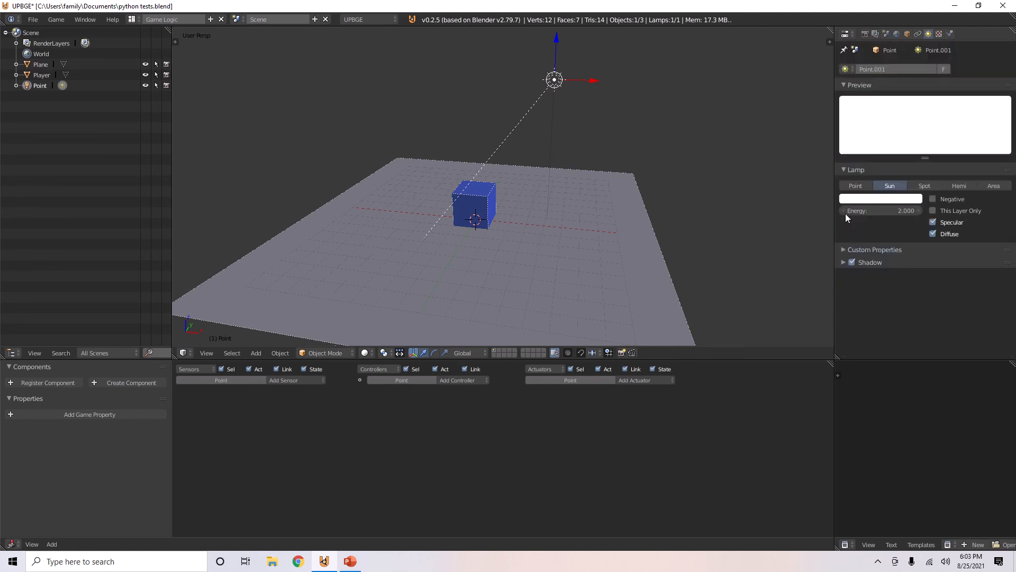
{"action": "left_click", "coordinate": [875, 211]}
{"action": "type", "text": "1"}
{"action": "key", "text": "Return"}
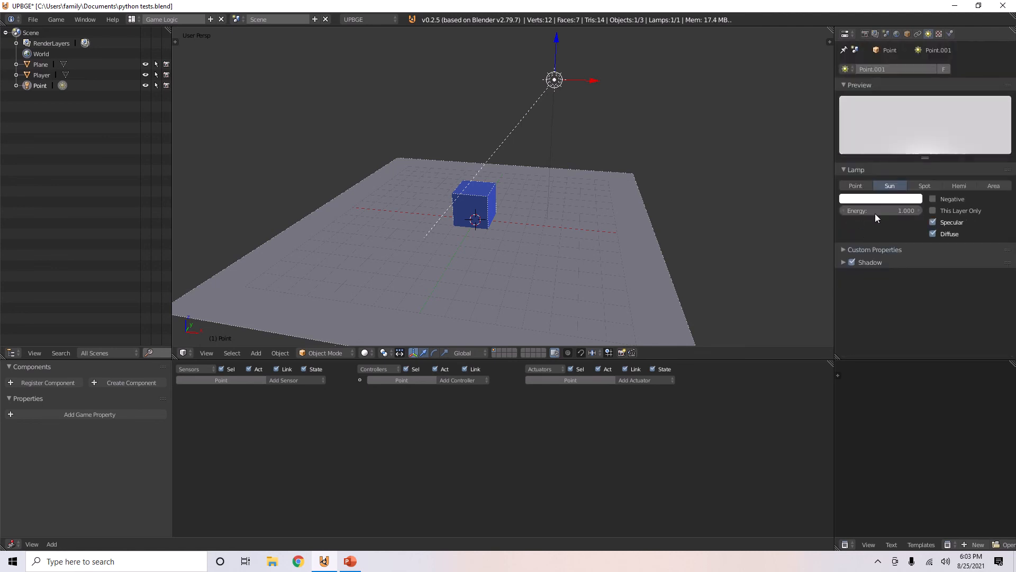
{"action": "left_click", "coordinate": [923, 183]}
{"action": "scroll", "coordinate": [574, 111], "scroll_direction": "down", "scroll_amount": 3}
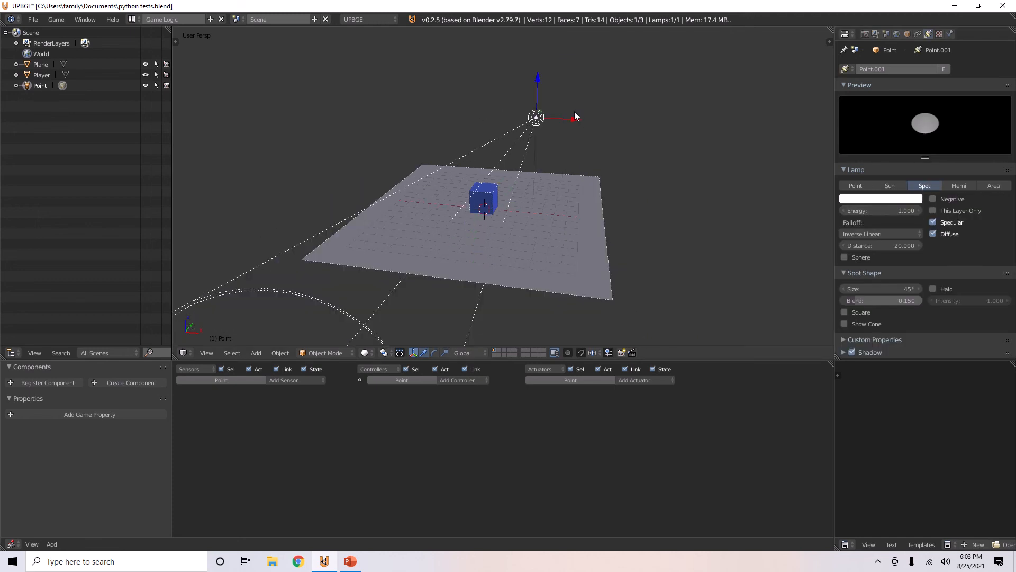
Step: Show the spot lamp's transform values and set its X, Y and Z rotation to 0°
{"action": "key", "text": "n"}
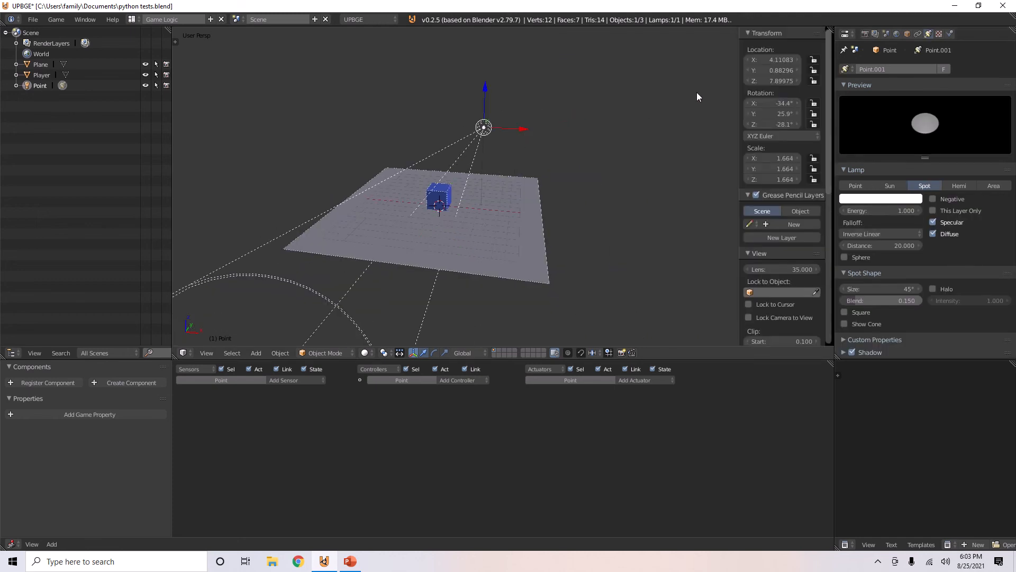
{"action": "left_click", "coordinate": [775, 124]}
{"action": "type", "text": "0"}
{"action": "key", "text": "Return"}
{"action": "left_click", "coordinate": [773, 114]}
{"action": "type", "text": "0"}
{"action": "key", "text": "Return"}
{"action": "left_click", "coordinate": [773, 103]}
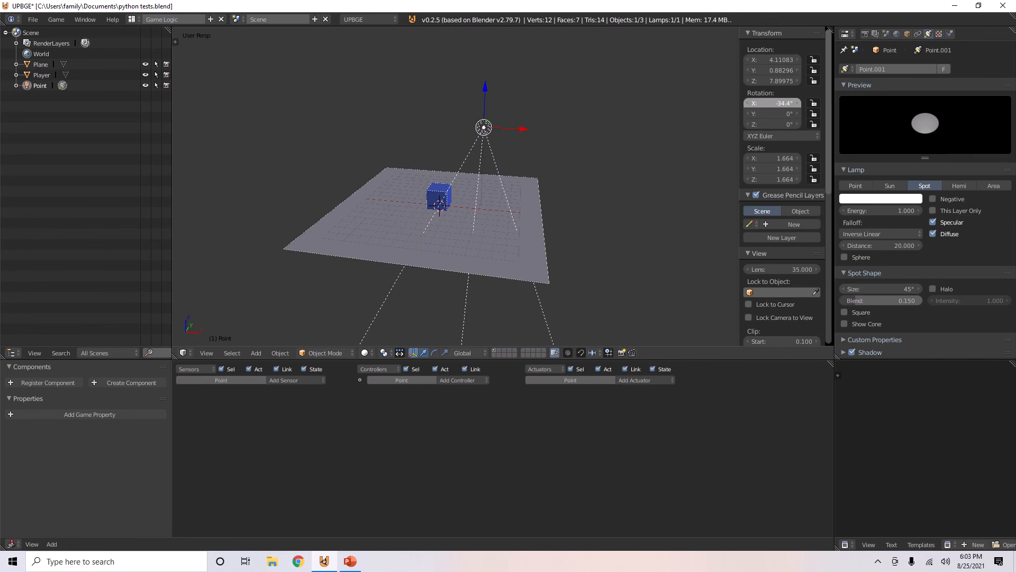
{"action": "type", "text": "0"}
{"action": "key", "text": "Return"}
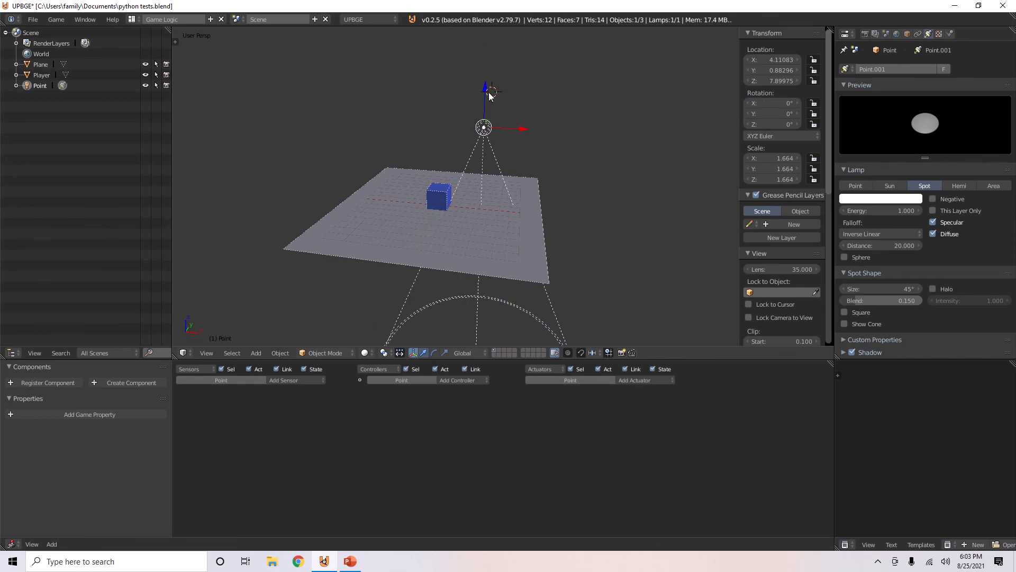
Step: Raise the spot lamp to a Z location of about 18.66 and set its X and Y location to 0
{"action": "left_click_drag", "start_coordinate": [490, 95], "coordinate": [510, 249]}
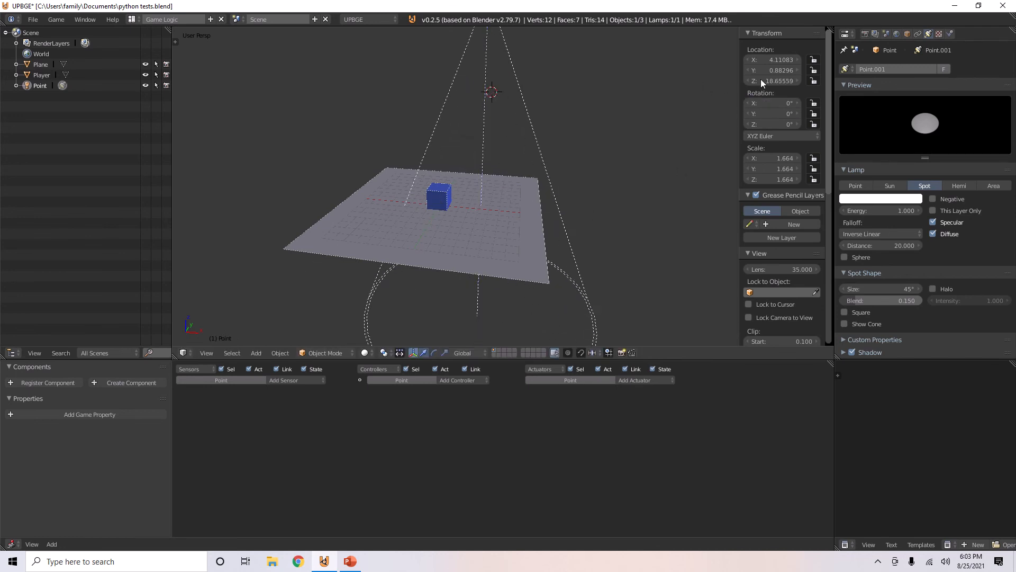
{"action": "left_click", "coordinate": [774, 70]}
{"action": "type", "text": "0"}
{"action": "key", "text": "Return"}
{"action": "left_click", "coordinate": [773, 59]}
{"action": "type", "text": "0"}
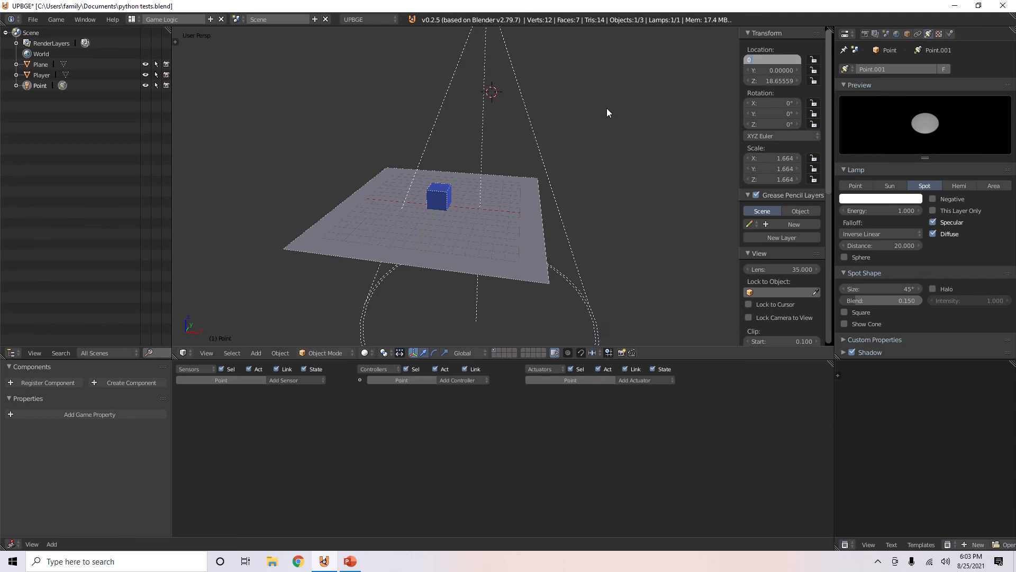
{"action": "key", "text": "Return"}
Step: Hide the transform values and preview the spot lamp's light on the plane in the game
{"action": "scroll", "coordinate": [567, 109], "scroll_direction": "down", "scroll_amount": 3}
{"action": "middle_click_drag", "start_coordinate": [566, 110], "coordinate": [569, 157]}
{"action": "scroll", "coordinate": [570, 157], "scroll_direction": "up", "scroll_amount": 2}
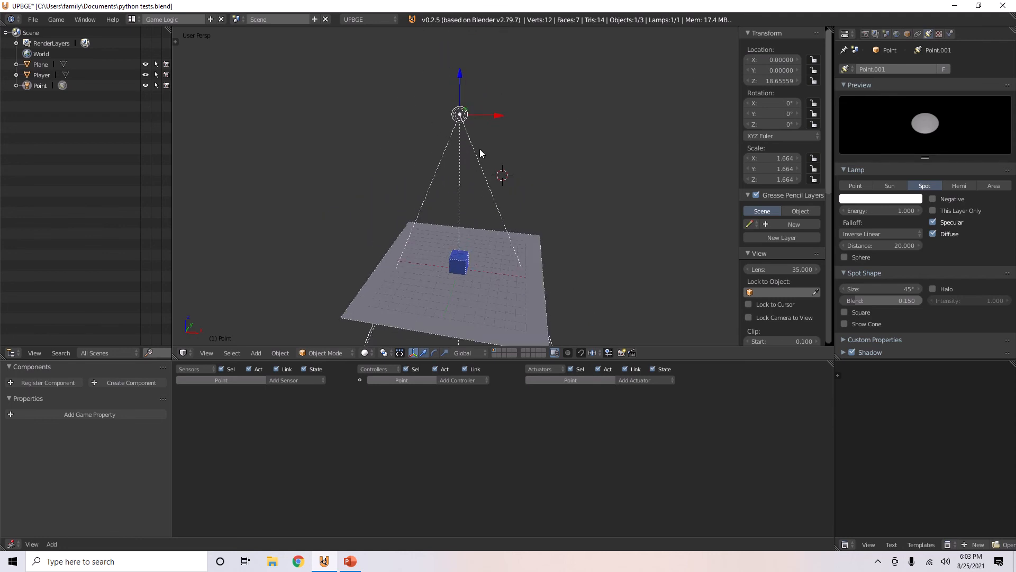
{"action": "middle_click_drag", "start_coordinate": [416, 344], "coordinate": [483, 297]}
{"action": "key", "text": "n"}
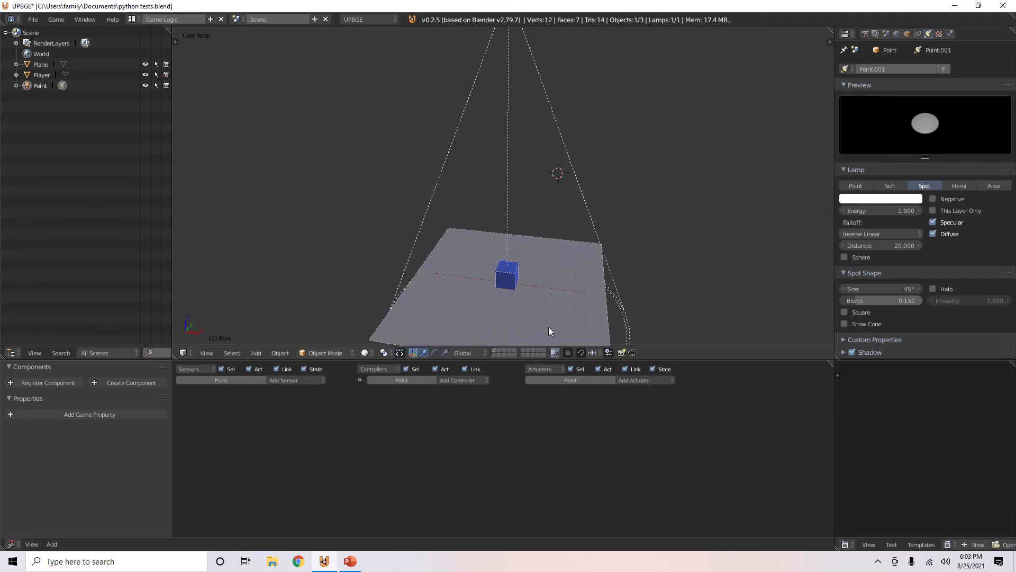
{"action": "key", "text": "p"}
{"action": "key", "text": "Escape"}
Step: Set the spot lamp's cone size to 20° and preview the narrower light in the game
{"action": "middle_click_drag", "start_coordinate": [579, 304], "coordinate": [760, 268]}
{"action": "left_click", "coordinate": [897, 290]}
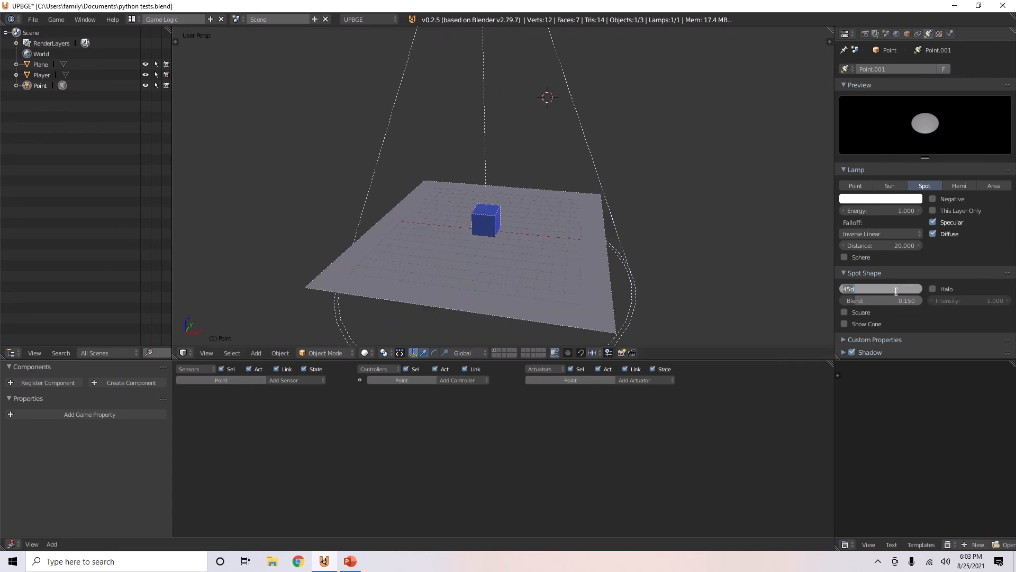
{"action": "type", "text": "20"}
{"action": "key", "text": "Return"}
{"action": "key", "text": "p"}
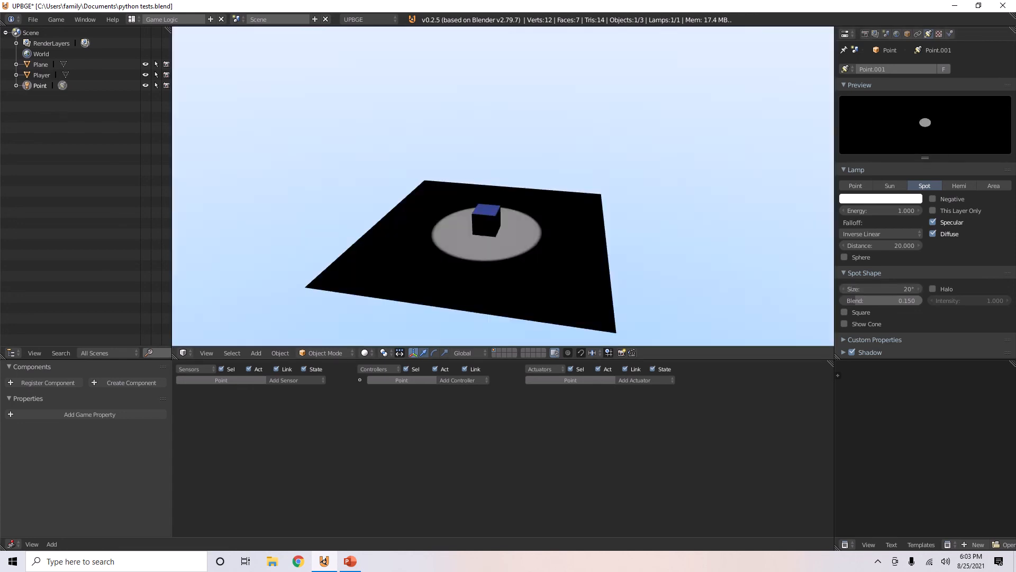
{"action": "key", "text": "Escape"}
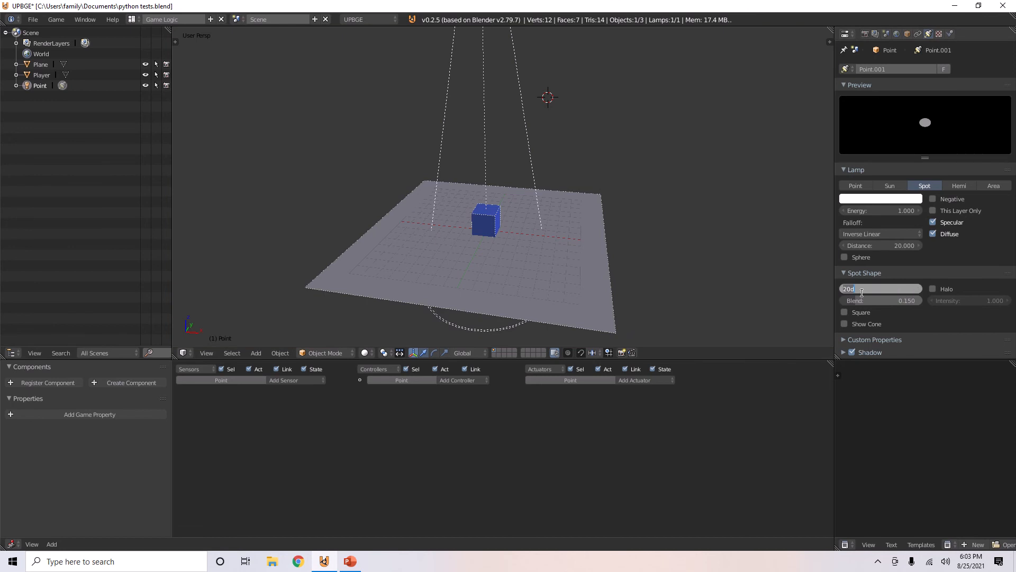
Step: Raise the spot lamp's blend to about 0.83 and preview the soft edge in the game
{"action": "left_click_drag", "start_coordinate": [869, 300], "coordinate": [907, 300]}
{"action": "key", "text": "p"}
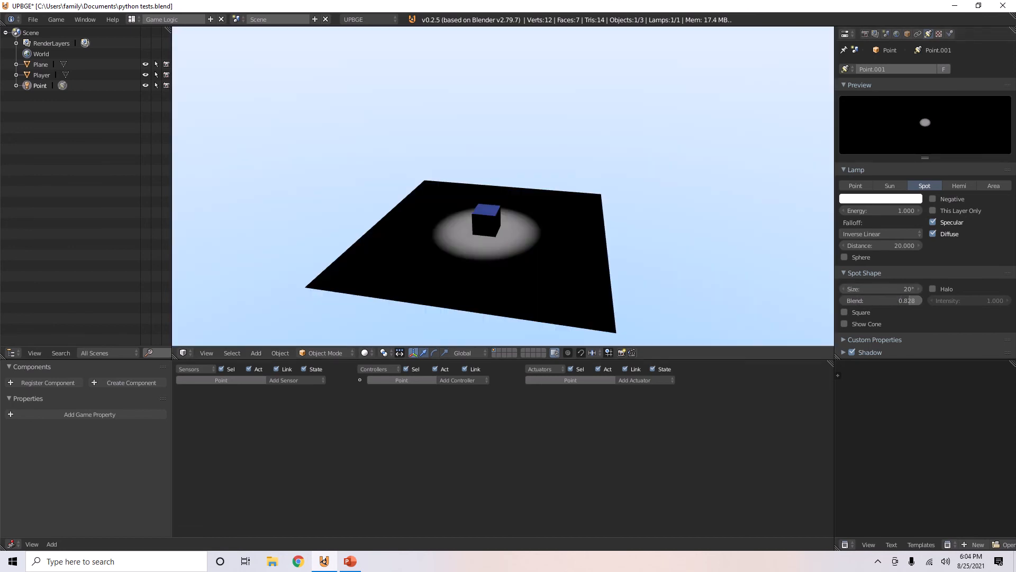
{"action": "key", "text": "Escape"}
Step: Lower the spot lamp's blend to 0 and preview the hard edge in the game
{"action": "left_click_drag", "start_coordinate": [866, 300], "coordinate": [841, 301]}
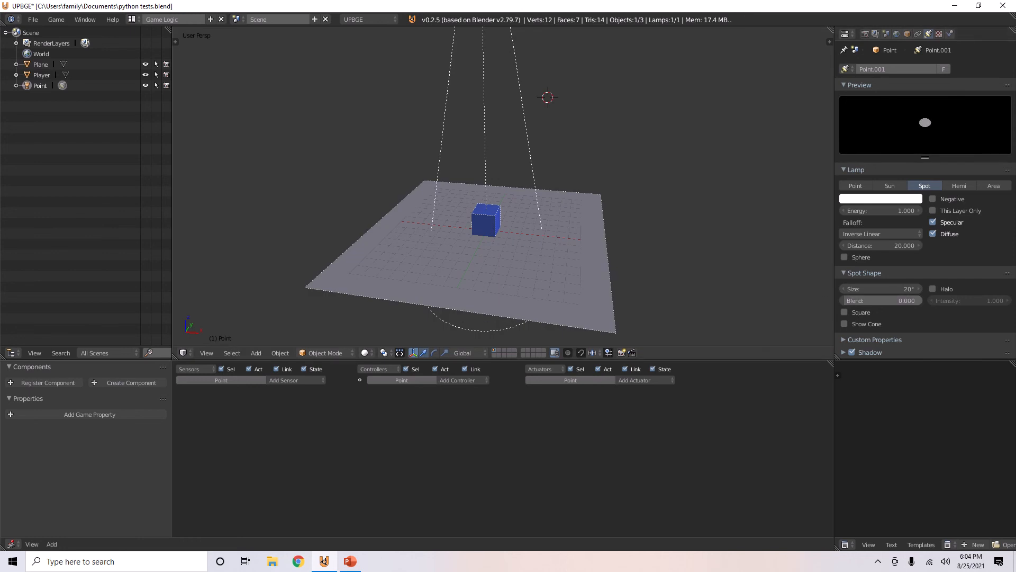
{"action": "key", "text": "p"}
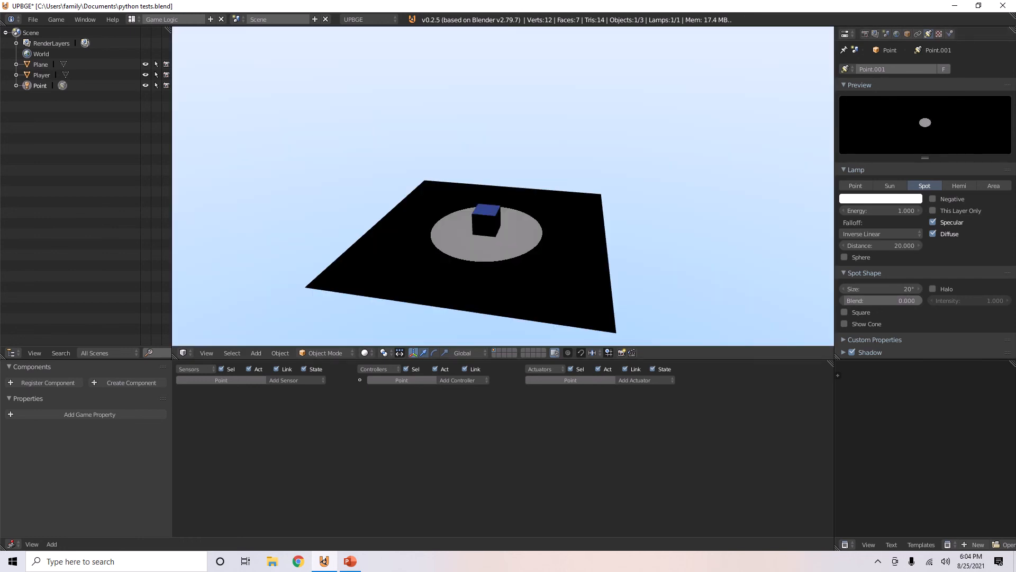
Step: Raise the spot lamp's blend to 1 and preview the softened light edge in the game
{"action": "key", "text": "Escape"}
{"action": "left_click_drag", "start_coordinate": [849, 300], "coordinate": [924, 300]}
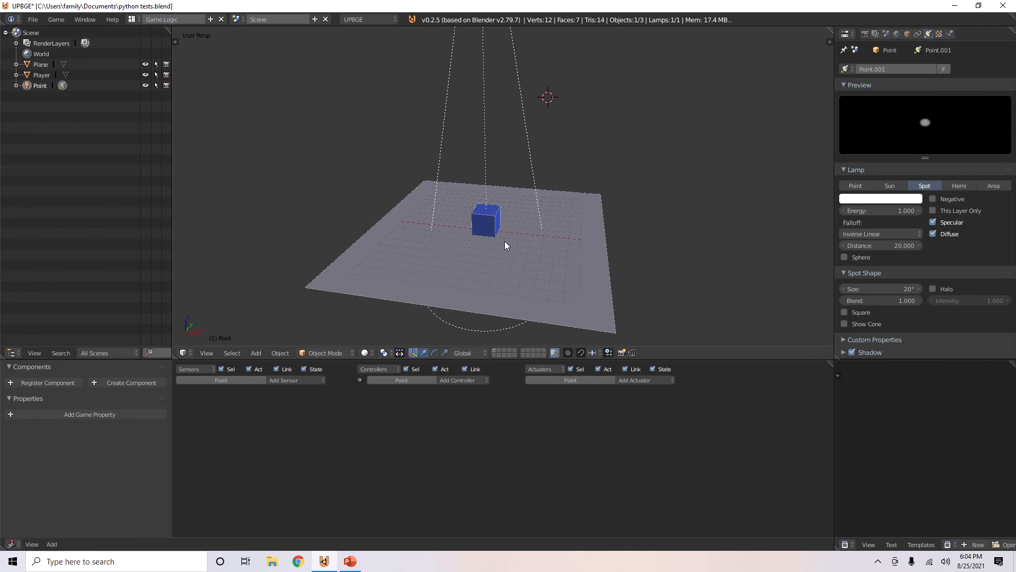
{"action": "key", "text": "p"}
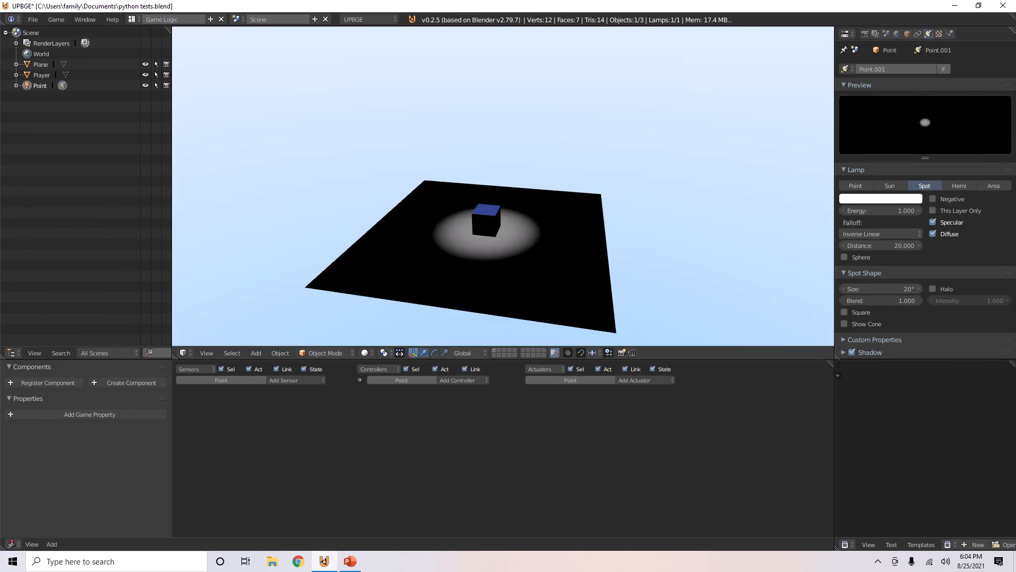
{"action": "key", "text": "Escape"}
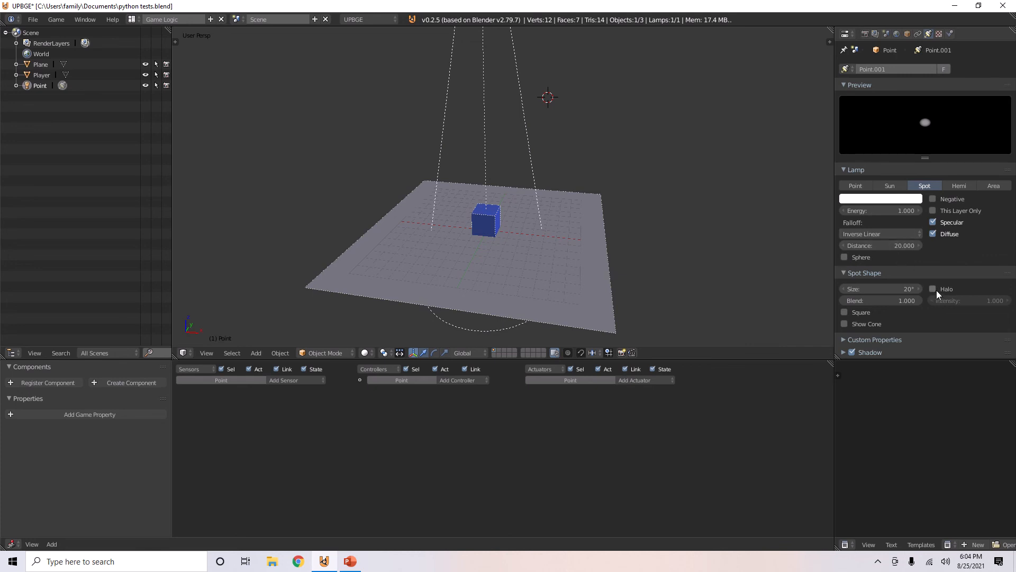
Step: Examine the spot lamp's shadow settings, including buffer type, filter type, quality, bias and clipping
{"action": "left_click", "coordinate": [841, 350]}
{"action": "scroll", "coordinate": [859, 330], "scroll_direction": "down", "scroll_amount": 8}
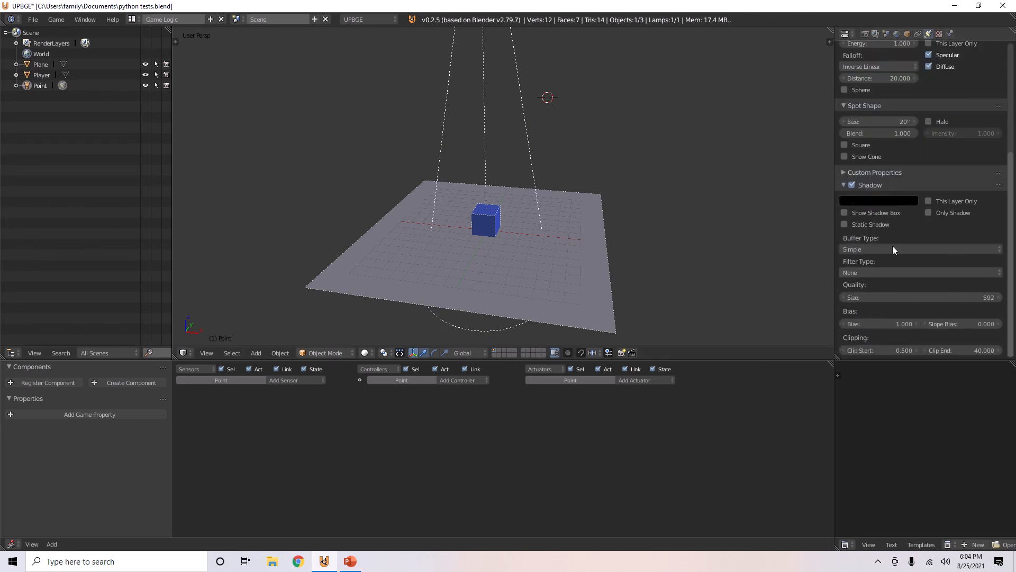
{"action": "left_click", "coordinate": [845, 185]}
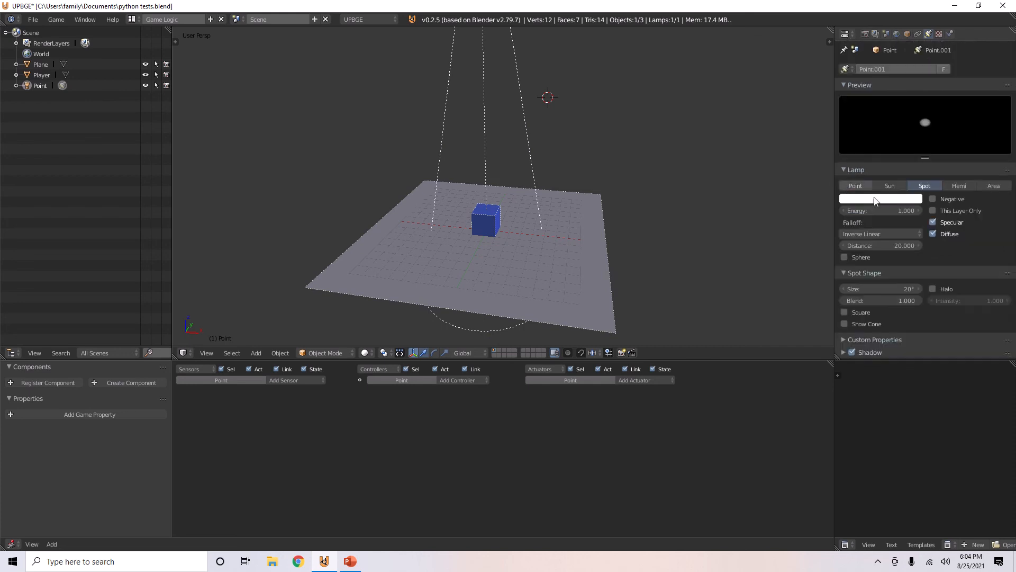
Step: Try the spot lamp's Halo option, previewing it in the game, and turn it off again
{"action": "left_click", "coordinate": [933, 289]}
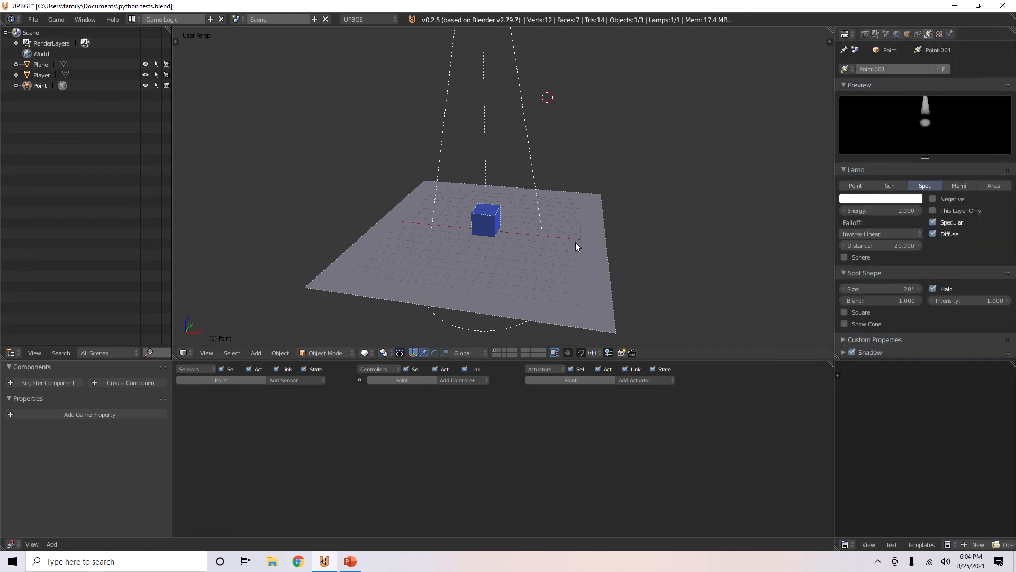
{"action": "key", "text": "p"}
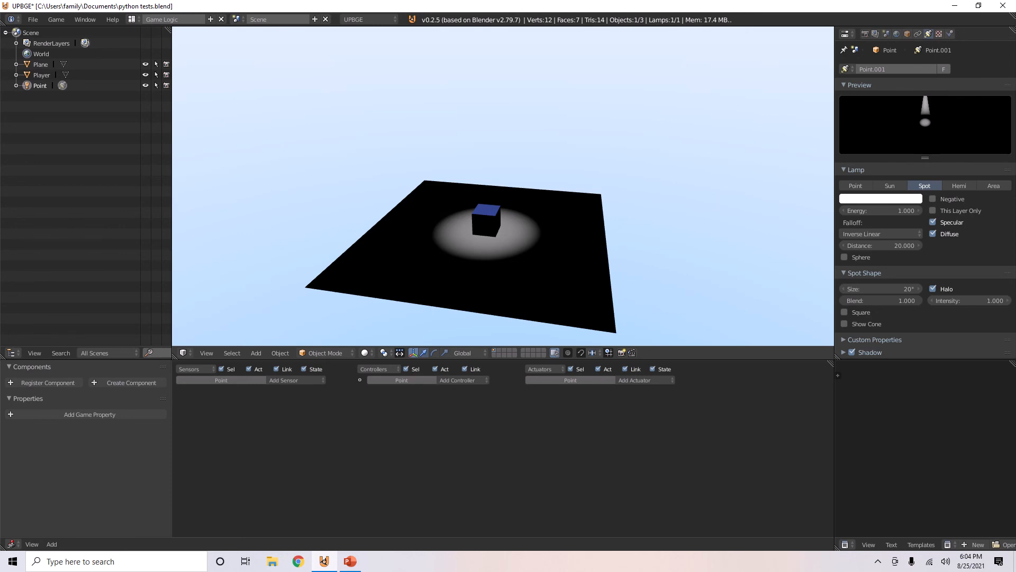
{"action": "key", "text": "Escape"}
{"action": "left_click", "coordinate": [936, 288]}
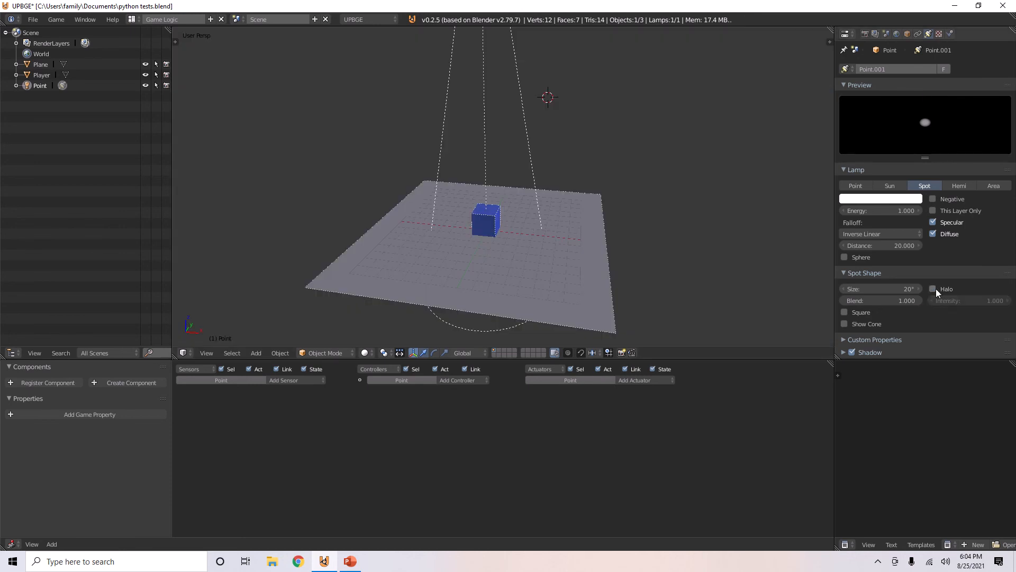
{"action": "left_click", "coordinate": [935, 288]}
{"action": "left_click", "coordinate": [935, 288]}
{"action": "left_click", "coordinate": [935, 288]}
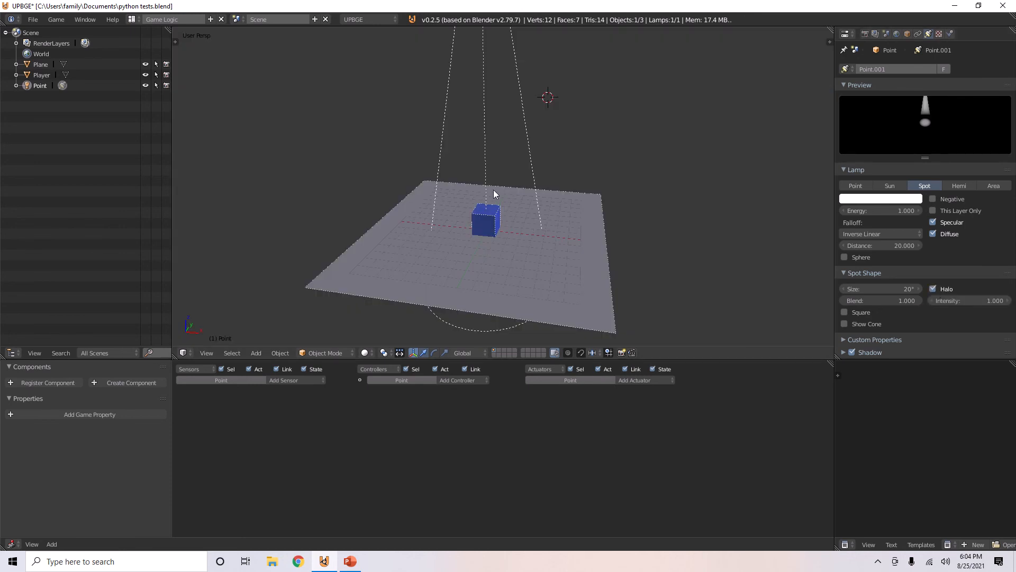
{"action": "key", "text": "p"}
{"action": "key", "text": "Escape"}
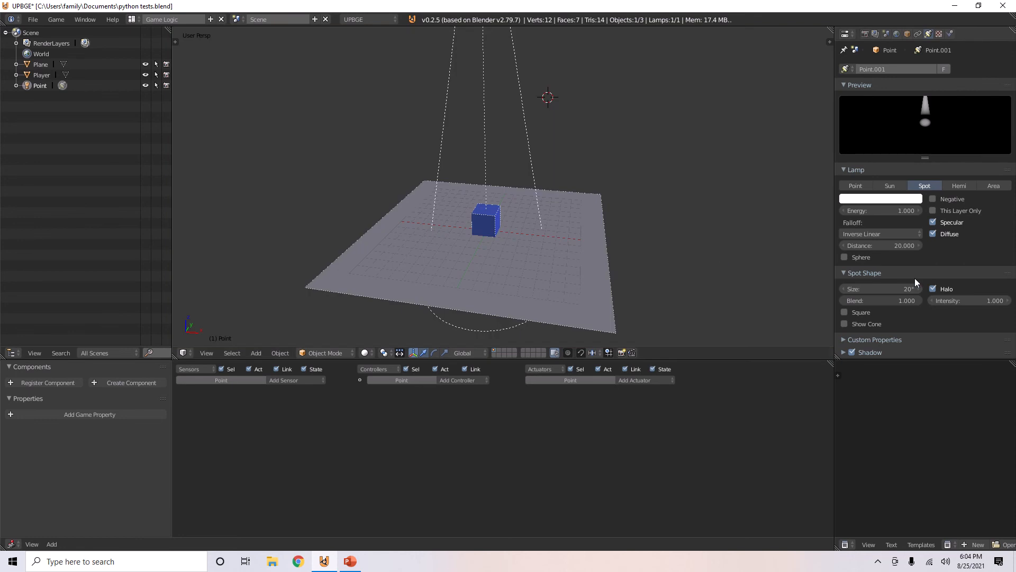
{"action": "left_click", "coordinate": [932, 288]}
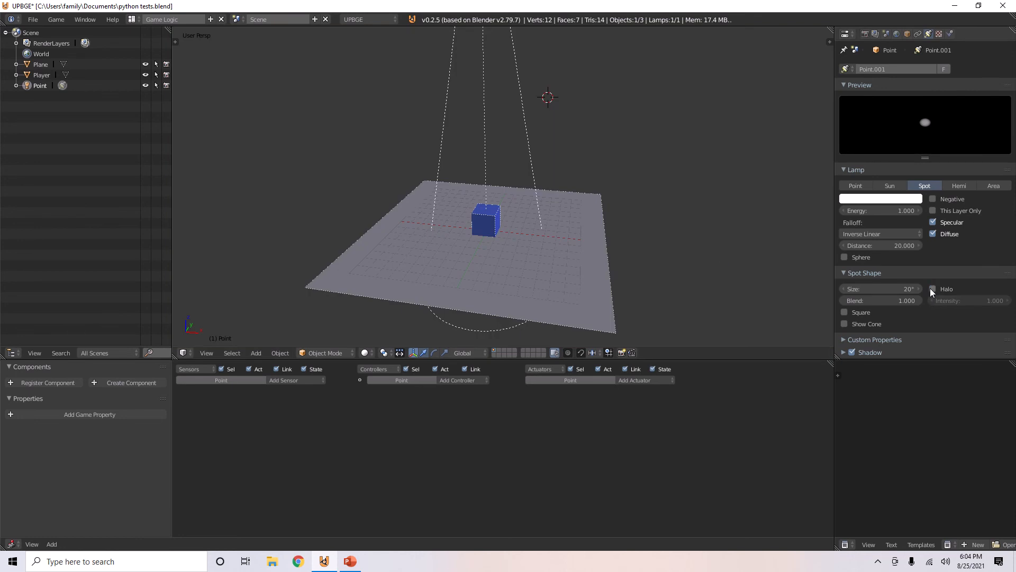
Step: Make the spot lamp's shape square and preview its light in the game
{"action": "left_click", "coordinate": [844, 312]}
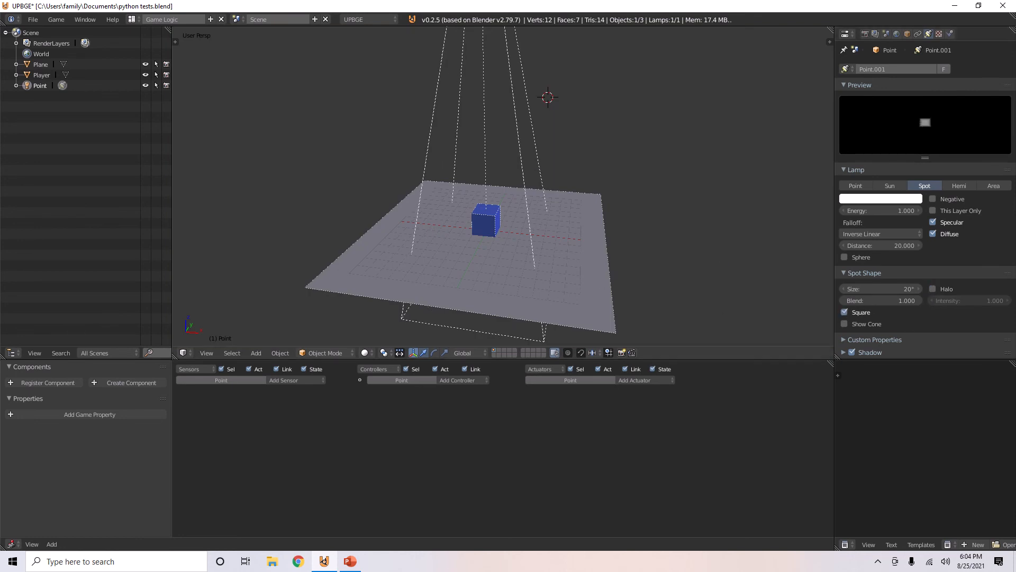
{"action": "key", "text": "p"}
{"action": "key", "text": "Escape"}
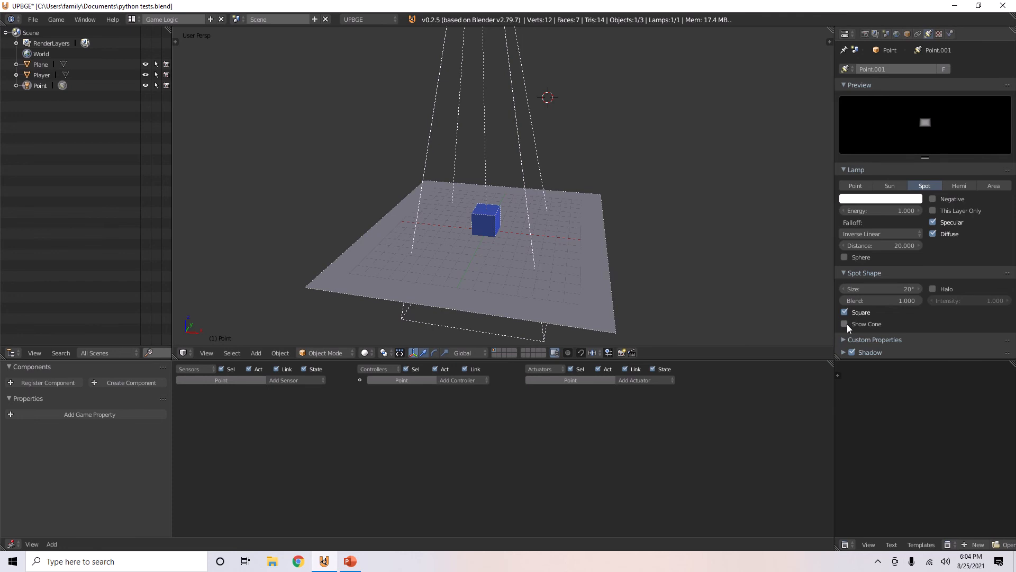
Step: Try showing the spot lamp's cone in the viewport, preview the game, and hide the cone again
{"action": "left_click", "coordinate": [844, 323]}
{"action": "scroll", "coordinate": [498, 235], "scroll_direction": "down", "scroll_amount": 4}
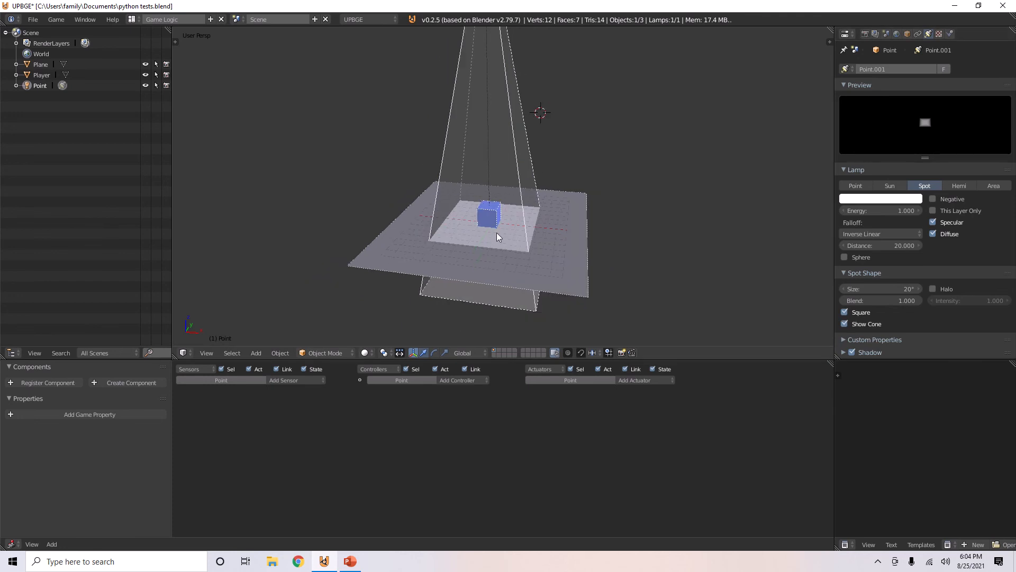
{"action": "key", "text": "p"}
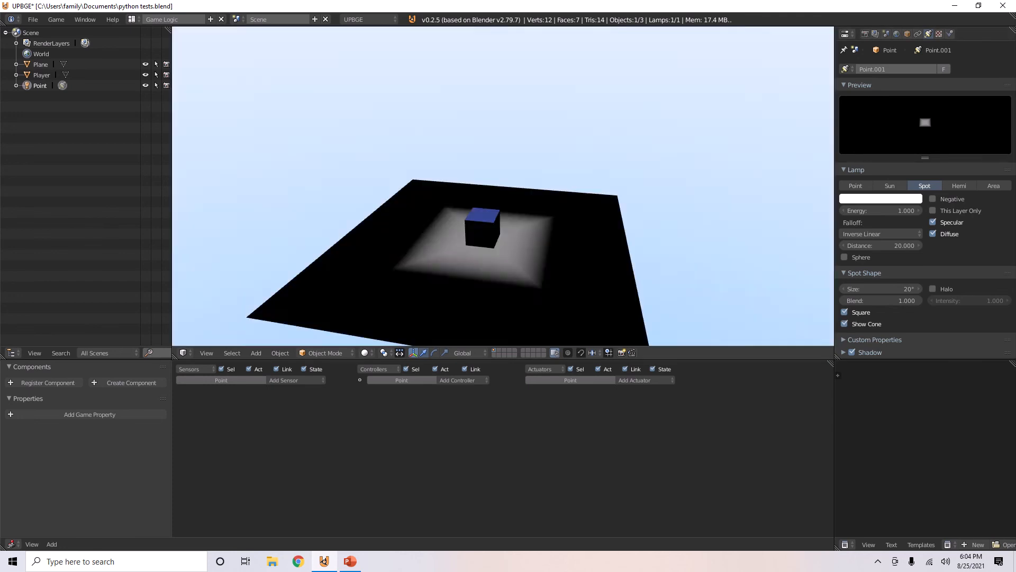
{"action": "key", "text": "Escape"}
{"action": "left_click", "coordinate": [845, 323]}
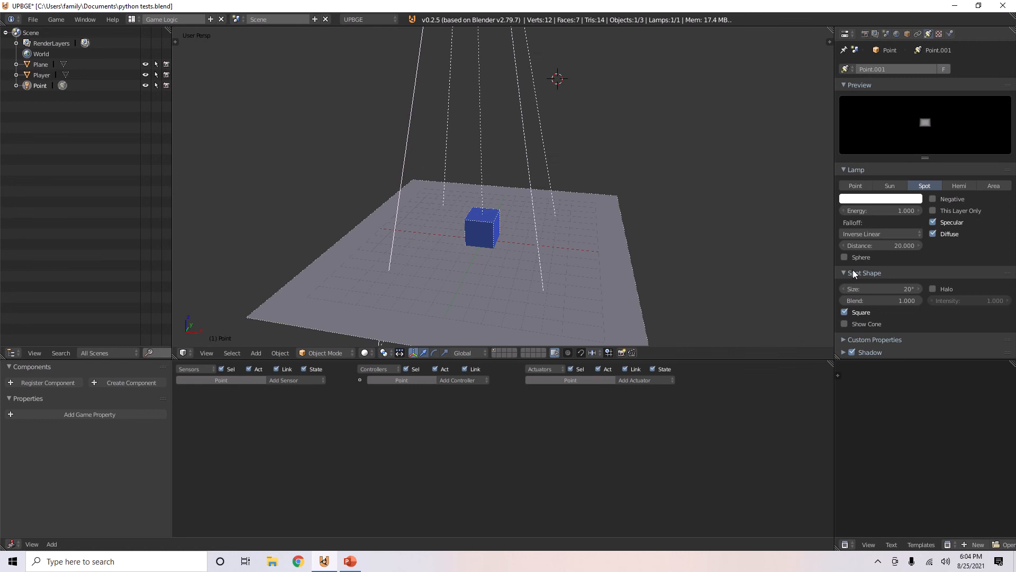
Step: Try the Custom Curve and Inverse Square Cutoff falloffs on the spot lamp, preview the latter in the game, and restore Inverse Linear
{"action": "left_click", "coordinate": [868, 235]}
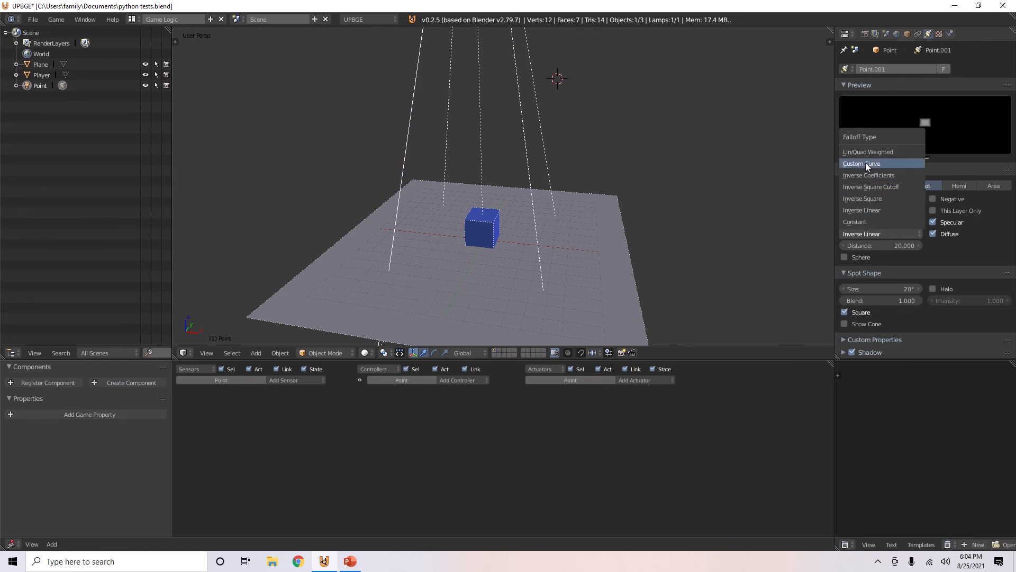
{"action": "left_click", "coordinate": [868, 237]}
{"action": "left_click", "coordinate": [866, 234]}
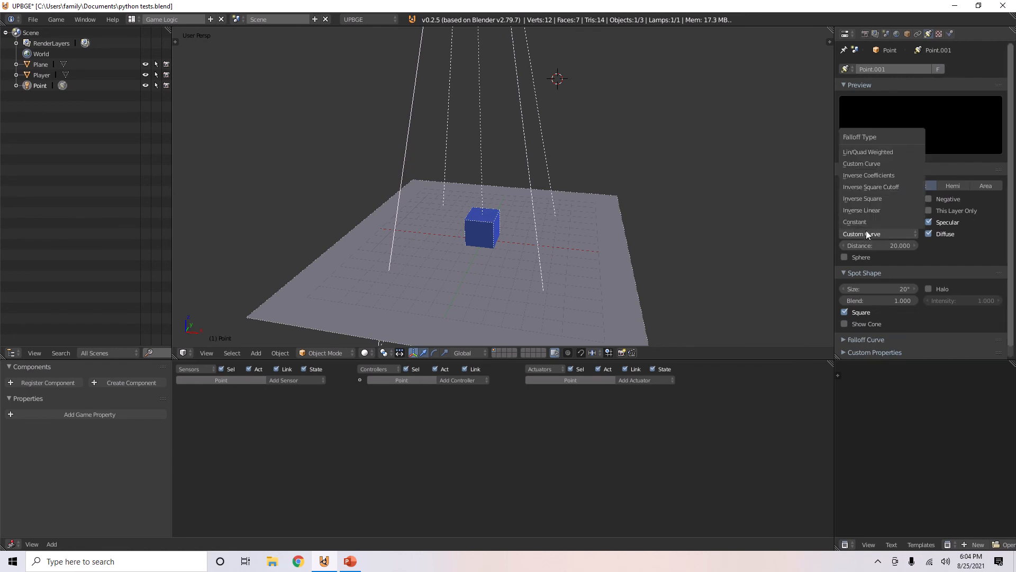
{"action": "left_click", "coordinate": [865, 188]}
{"action": "key", "text": "p"}
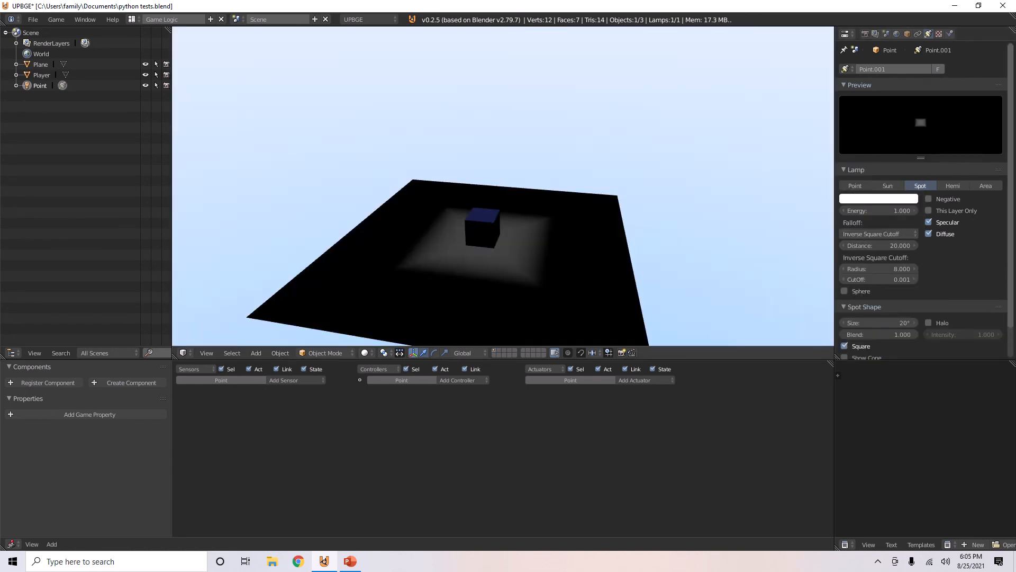
{"action": "key", "text": "Escape"}
{"action": "left_click", "coordinate": [884, 233]}
{"action": "left_click", "coordinate": [869, 204]}
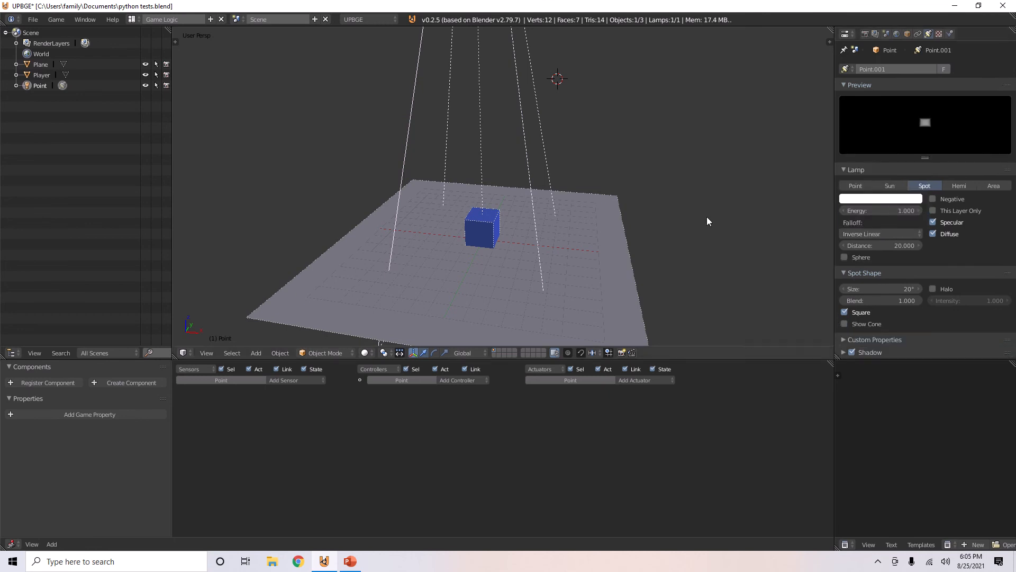
Step: Change the lamp type to Hemi and lower the lamp vertically toward the cube
{"action": "left_click", "coordinate": [959, 186]}
{"action": "scroll", "coordinate": [558, 107], "scroll_direction": "down", "scroll_amount": 2}
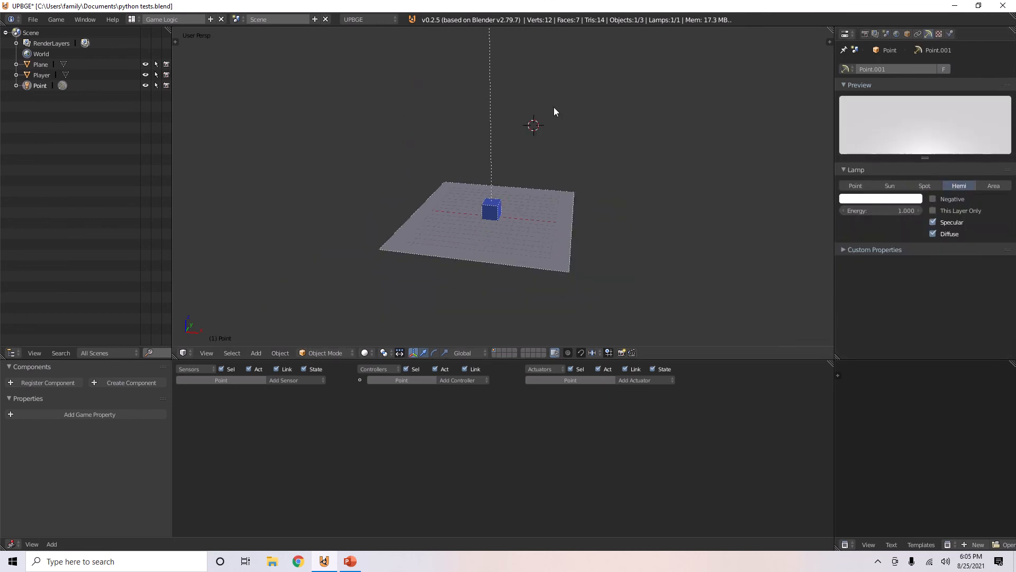
{"action": "middle_click_drag", "start_coordinate": [554, 107], "coordinate": [567, 236], "text": "shift"}
{"action": "left_click_drag", "start_coordinate": [504, 58], "coordinate": [521, 177]}
{"action": "middle_click_drag", "start_coordinate": [590, 197], "coordinate": [568, 123], "text": "shift"}
{"action": "scroll", "coordinate": [579, 119], "scroll_direction": "up", "scroll_amount": 2}
{"action": "scroll", "coordinate": [561, 131], "scroll_direction": "up", "scroll_amount": 1}
{"action": "scroll", "coordinate": [561, 131], "scroll_direction": "down", "scroll_amount": 2}
{"action": "scroll", "coordinate": [575, 132], "scroll_direction": "down", "scroll_amount": 2}
{"action": "scroll", "coordinate": [575, 132], "scroll_direction": "up", "scroll_amount": 1}
{"action": "scroll", "coordinate": [568, 122], "scroll_direction": "up", "scroll_amount": 2}
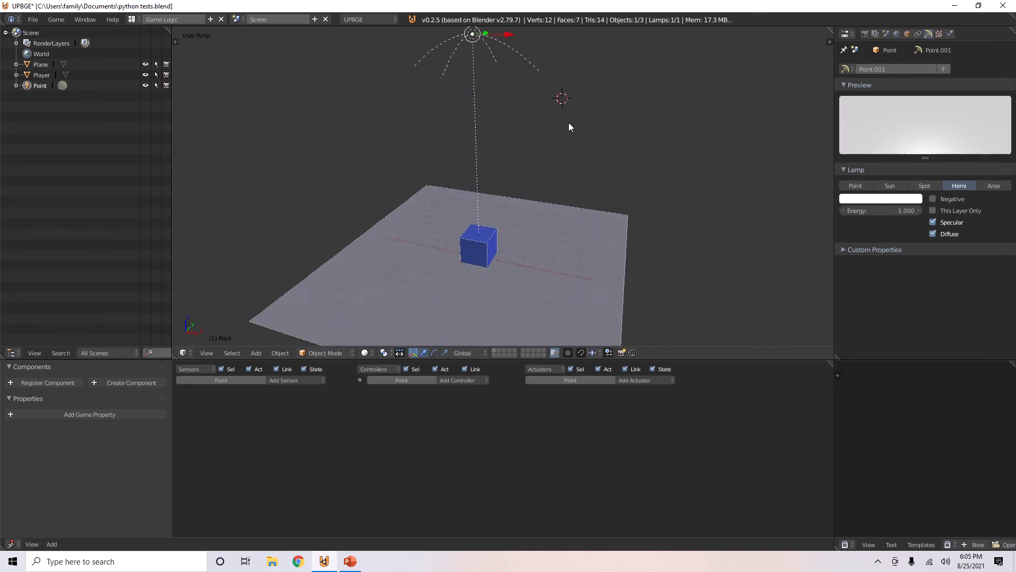
Step: Preview the hemi lamp's light in the game while moving and turning the player cube on the plane
{"action": "key", "text": "p"}
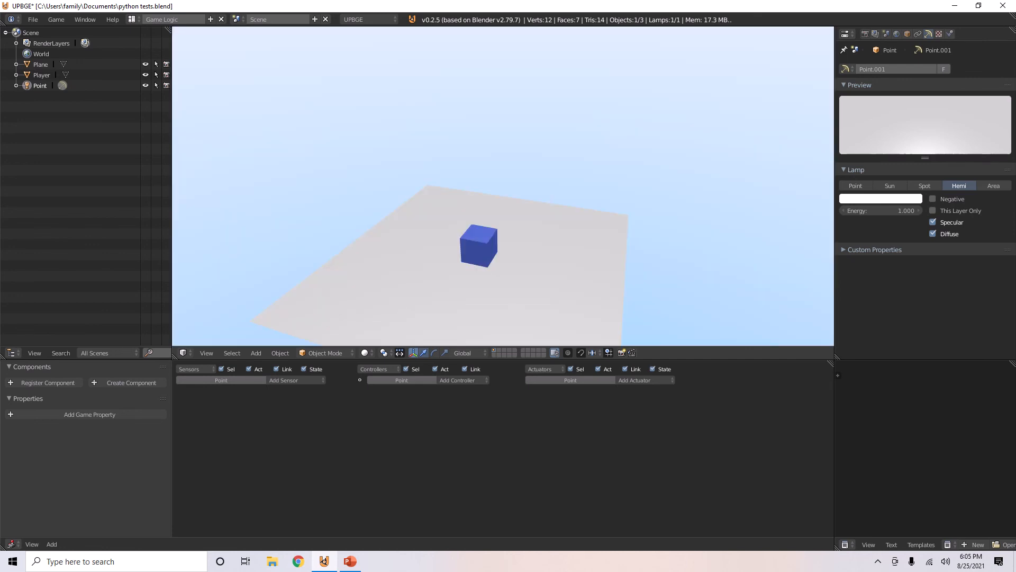
{"action": "key", "text": "w"}
{"action": "key", "text": "d"}
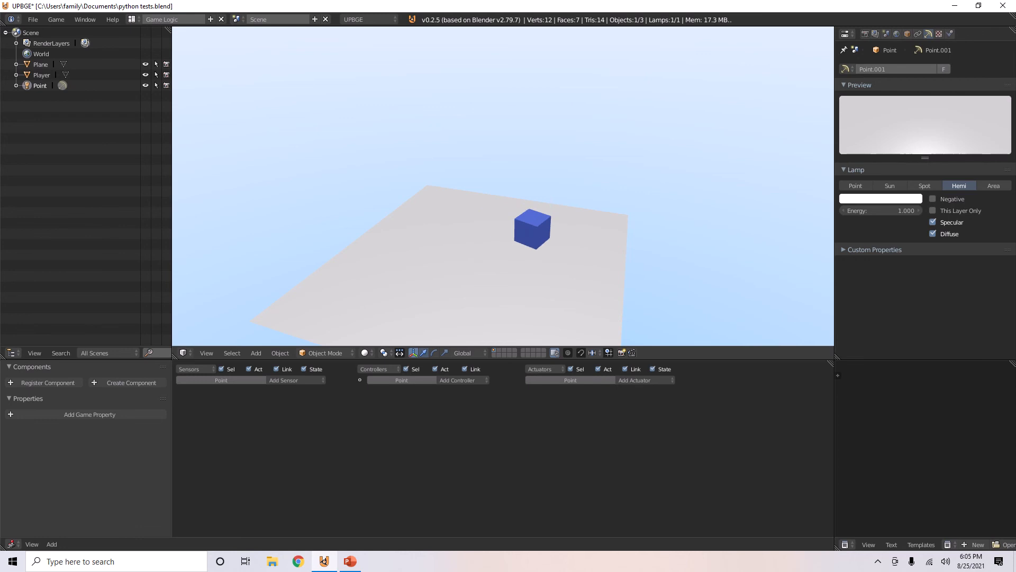
{"action": "key", "text": "Escape"}
Step: Preview the hemi lamp in the game without Specular, try its Negative option, and restore both settings
{"action": "left_click", "coordinate": [934, 221]}
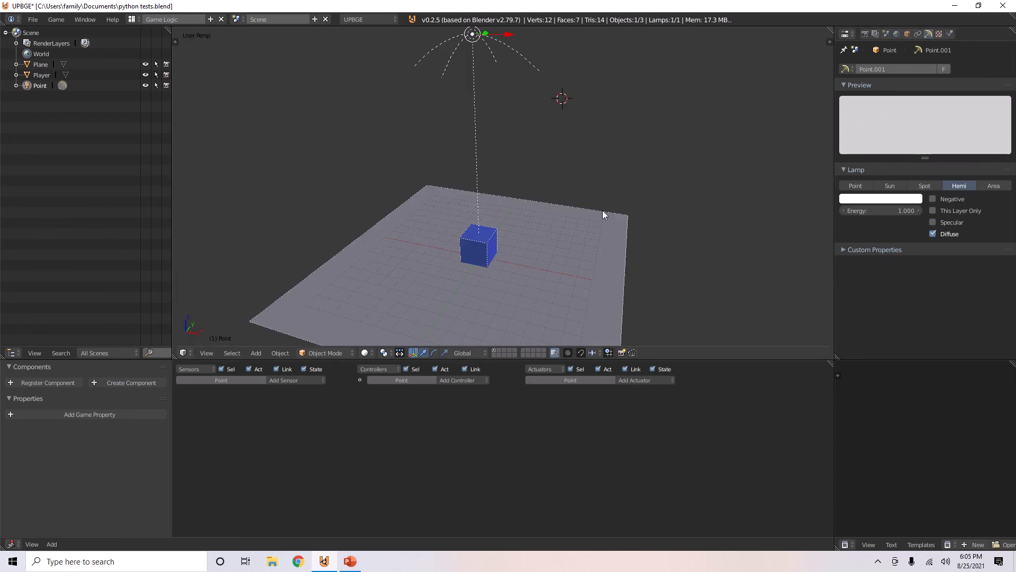
{"action": "key", "text": "p"}
{"action": "key", "text": "w"}
{"action": "key", "text": "d"}
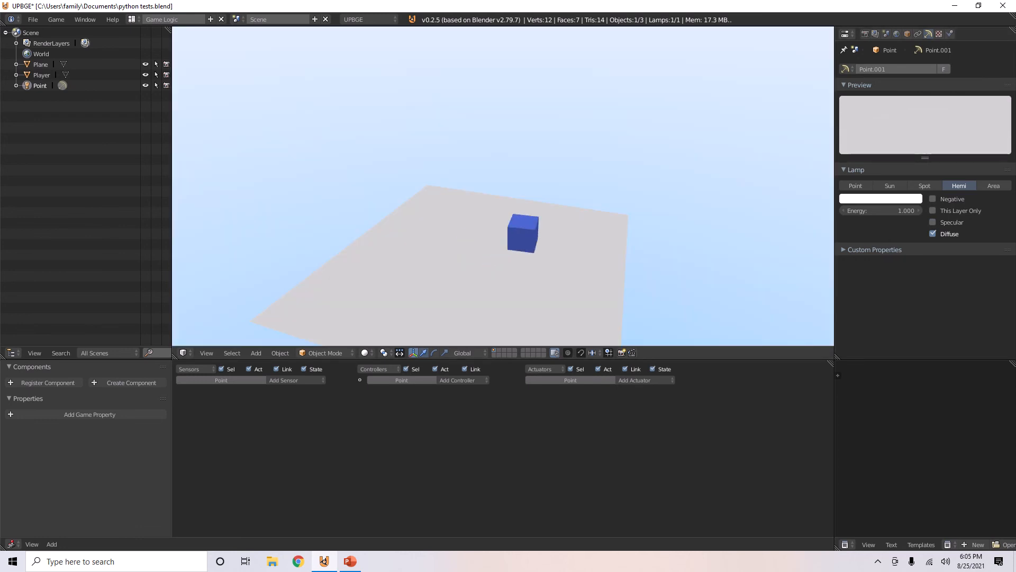
{"action": "key", "text": "Escape"}
{"action": "left_click", "coordinate": [933, 222]}
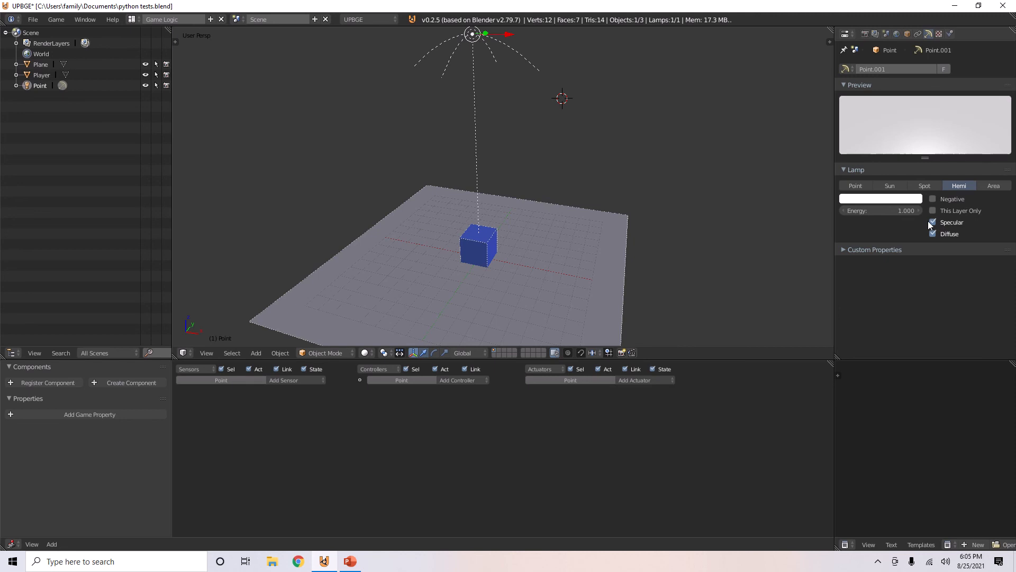
{"action": "left_click", "coordinate": [938, 199]}
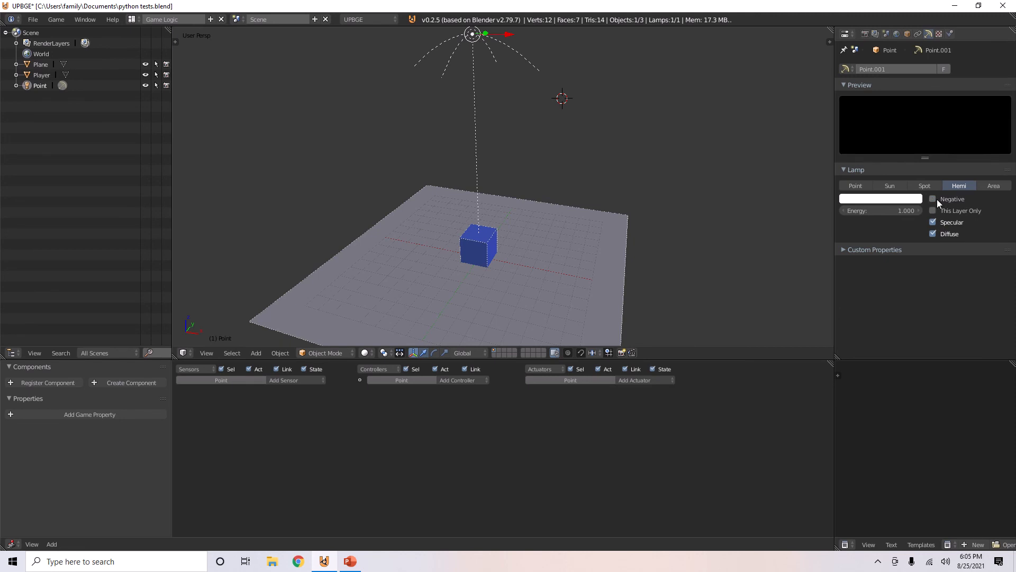
{"action": "left_click", "coordinate": [936, 199]}
Step: Set the hemi lamp's colour to bright green and preview the tinted light in the game
{"action": "left_click", "coordinate": [898, 200]}
{"action": "left_click_drag", "start_coordinate": [868, 97], "coordinate": [839, 80]}
{"action": "key", "text": "p"}
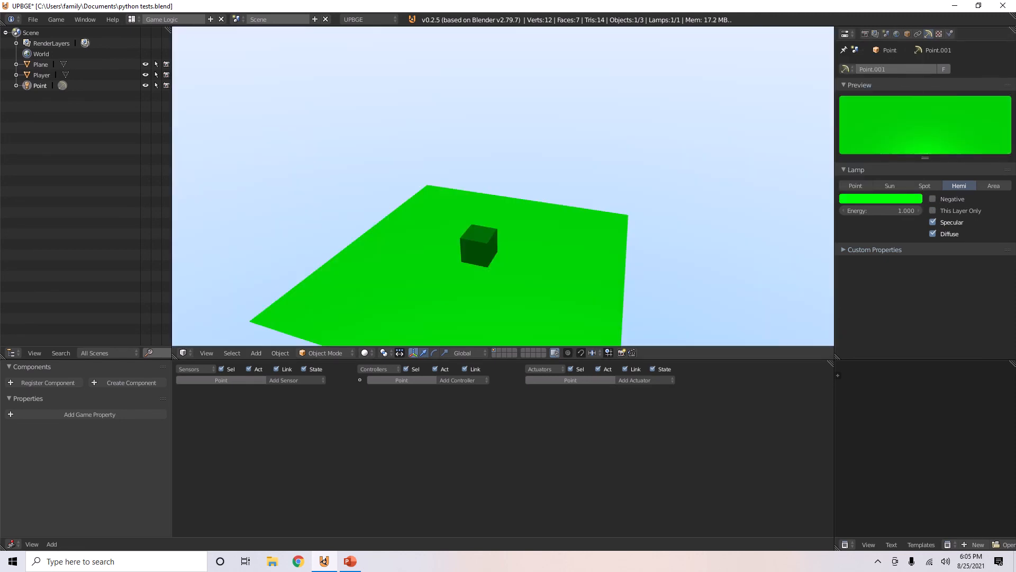
{"action": "key", "text": "Escape"}
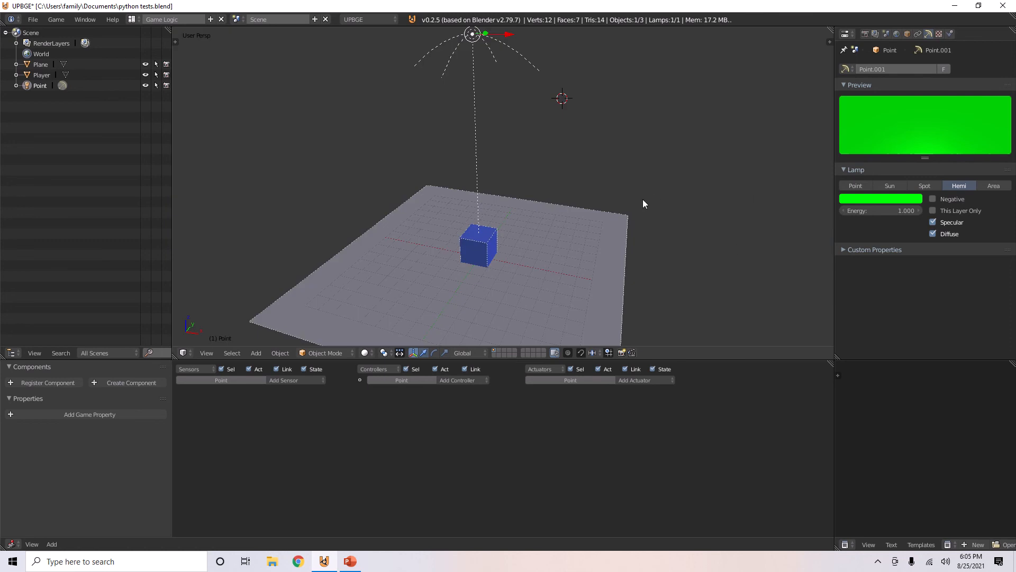
Step: Set the green component of the hemi lamp's colour to 0
{"action": "left_click", "coordinate": [856, 201]}
{"action": "left_click", "coordinate": [811, 189]}
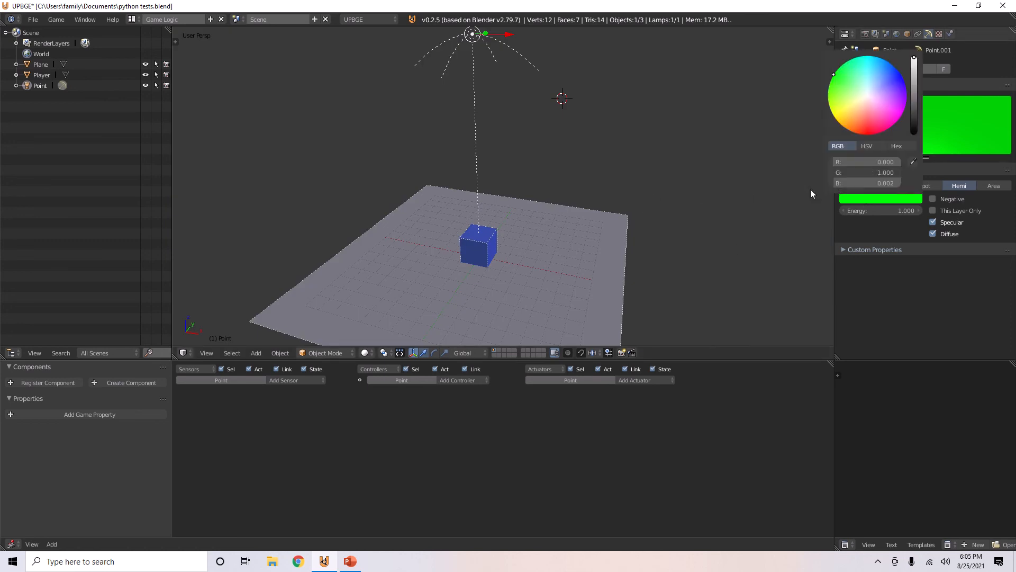
{"action": "left_click", "coordinate": [860, 174]}
{"action": "type", "text": "0"}
{"action": "key", "text": "Return"}
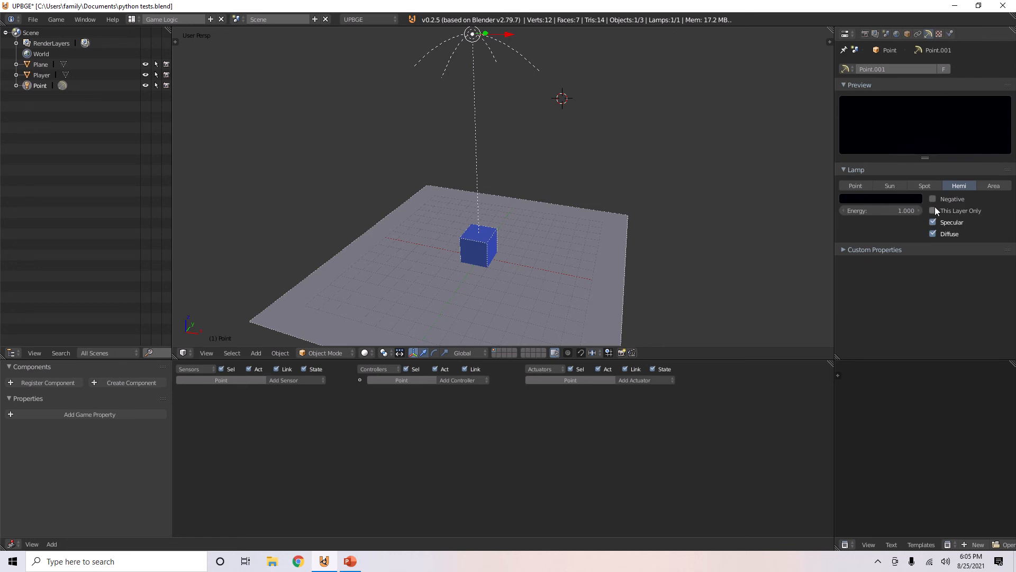
Step: Change the lamp type to Area and move the lamp down and sideways to just beside the cube
{"action": "left_click", "coordinate": [994, 186]}
{"action": "middle_click_drag", "start_coordinate": [802, 213], "coordinate": [510, 137]}
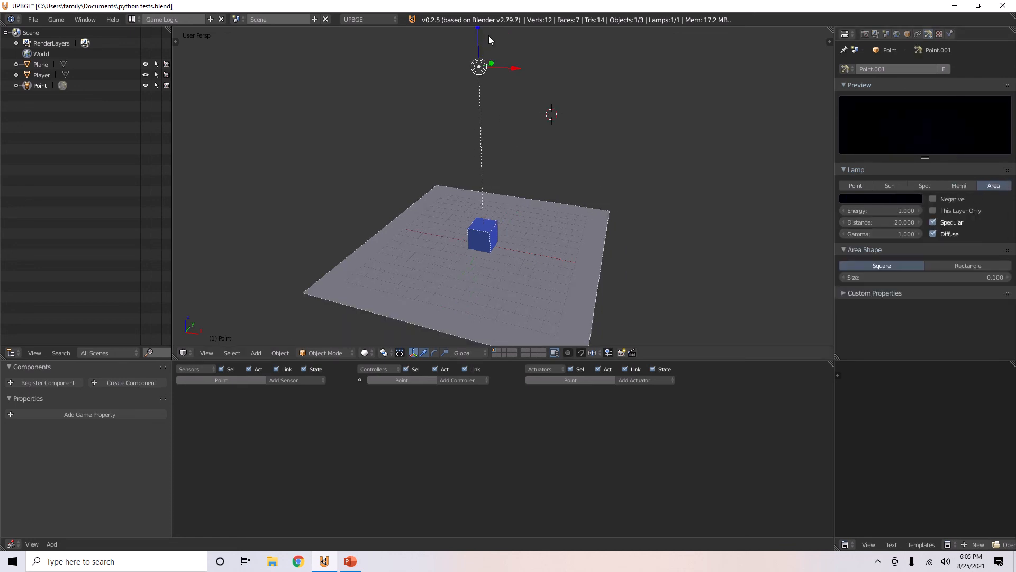
{"action": "left_click_drag", "start_coordinate": [475, 34], "coordinate": [549, 190]}
{"action": "middle_click_drag", "start_coordinate": [550, 190], "coordinate": [517, 240]}
{"action": "left_click_drag", "start_coordinate": [481, 211], "coordinate": [531, 216]}
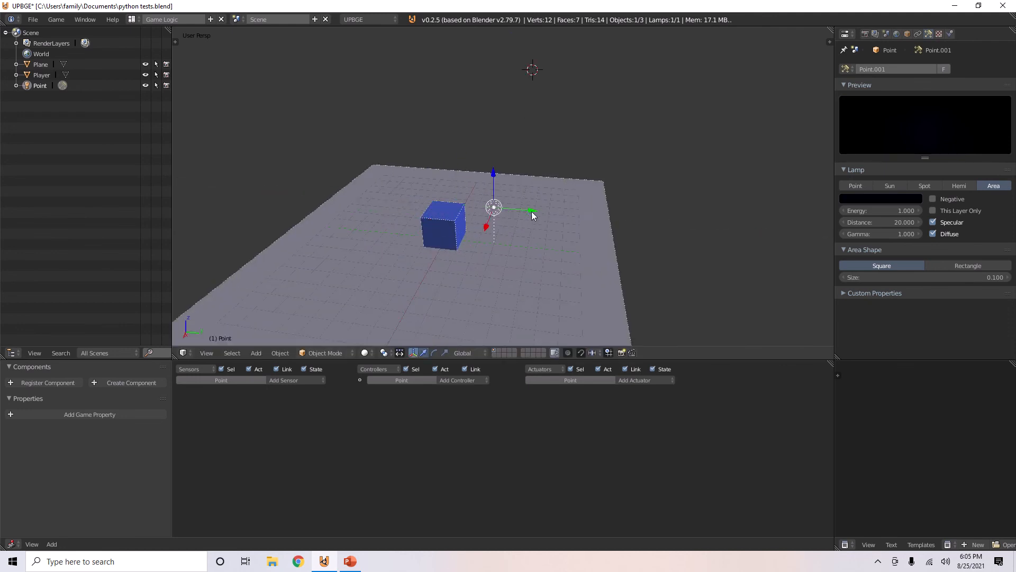
Step: Preview the area lamp beside the cube in the game
{"action": "scroll", "coordinate": [531, 216], "scroll_direction": "up", "scroll_amount": 3}
{"action": "key", "text": "p"}
{"action": "key", "text": "Escape"}
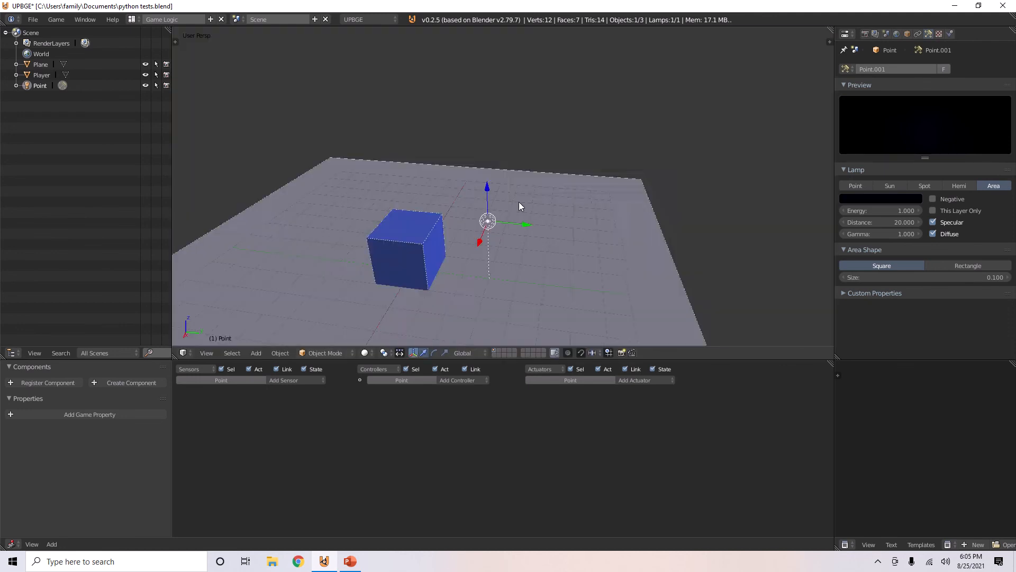
Step: Turn off Diffuse for the area lamp and preview the scene in the game
{"action": "middle_click_drag", "start_coordinate": [634, 213], "coordinate": [774, 209]}
{"action": "middle_click_drag", "start_coordinate": [672, 201], "coordinate": [154, 60]}
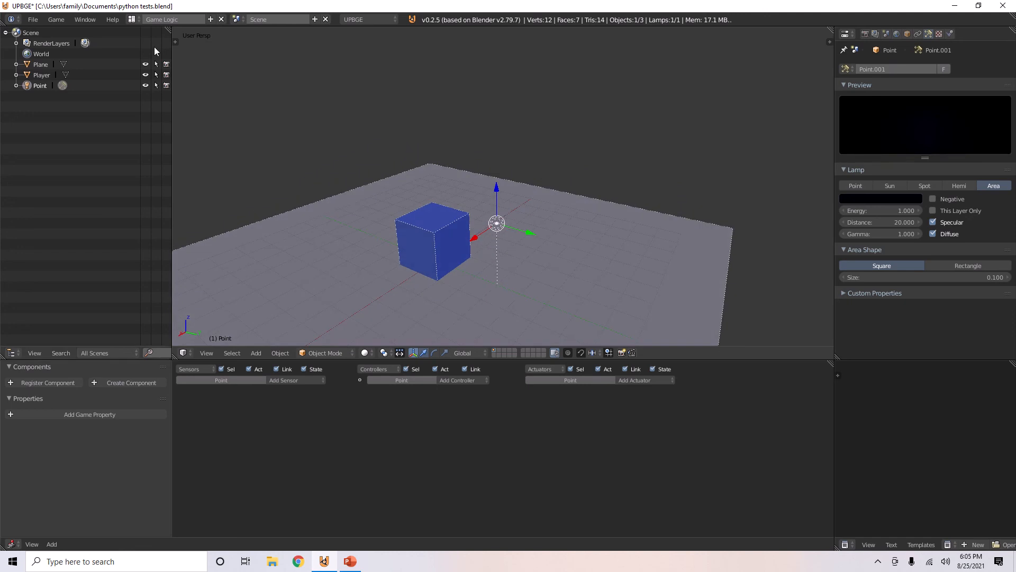
{"action": "left_click", "coordinate": [934, 234]}
{"action": "middle_click_drag", "start_coordinate": [596, 226], "coordinate": [635, 222]}
{"action": "key", "text": "p"}
{"action": "key", "text": "Escape"}
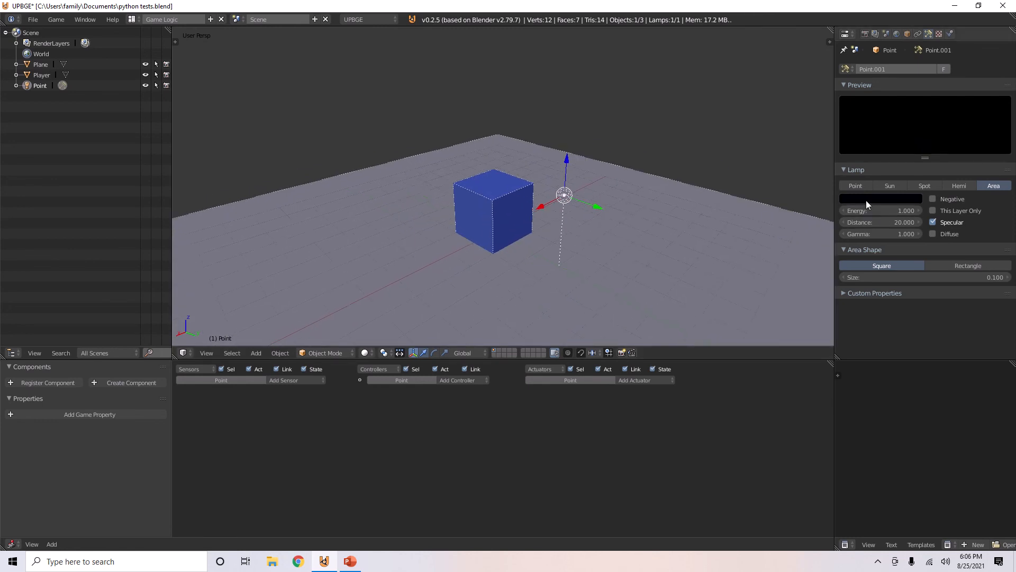
Step: Change the lamp's area shape to Rectangle and preview it in the game
{"action": "left_click", "coordinate": [948, 266]}
{"action": "key", "text": "p"}
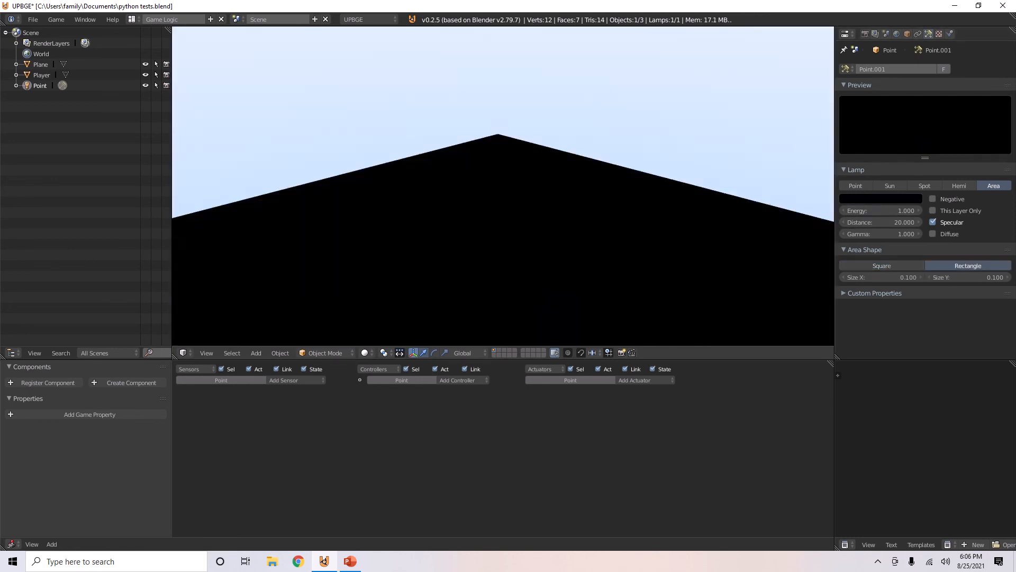
{"action": "key", "text": "Escape"}
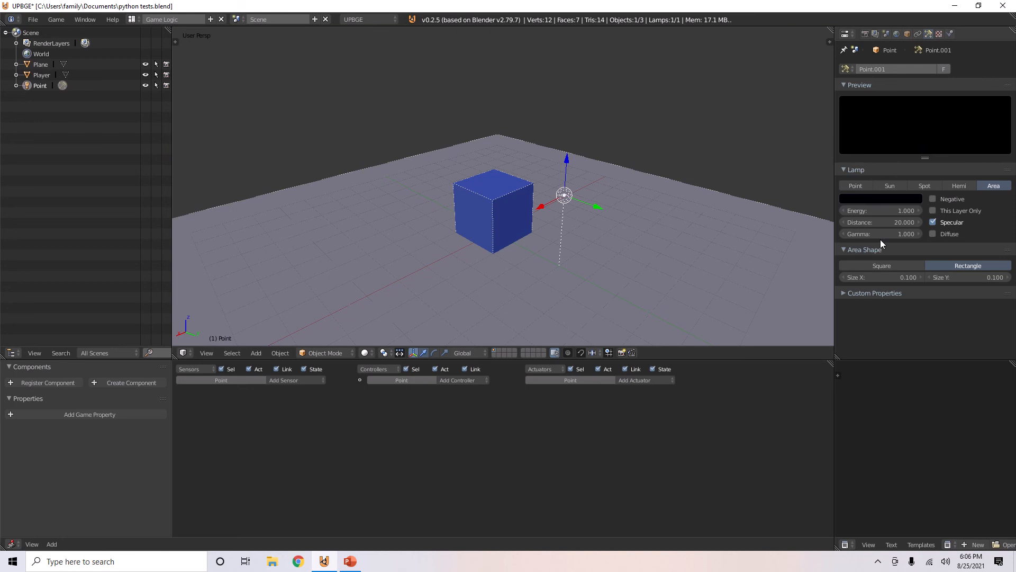
Step: Brighten the area lamp's colour to full blue, enable Diffuse and preview the light in the game
{"action": "left_click", "coordinate": [879, 199]}
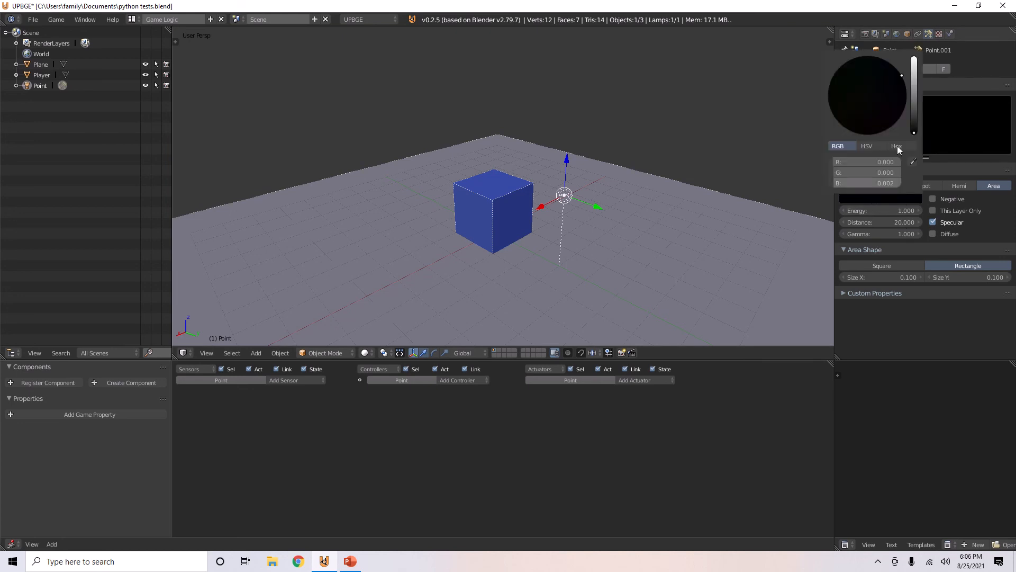
{"action": "left_click_drag", "start_coordinate": [912, 126], "coordinate": [914, 59]}
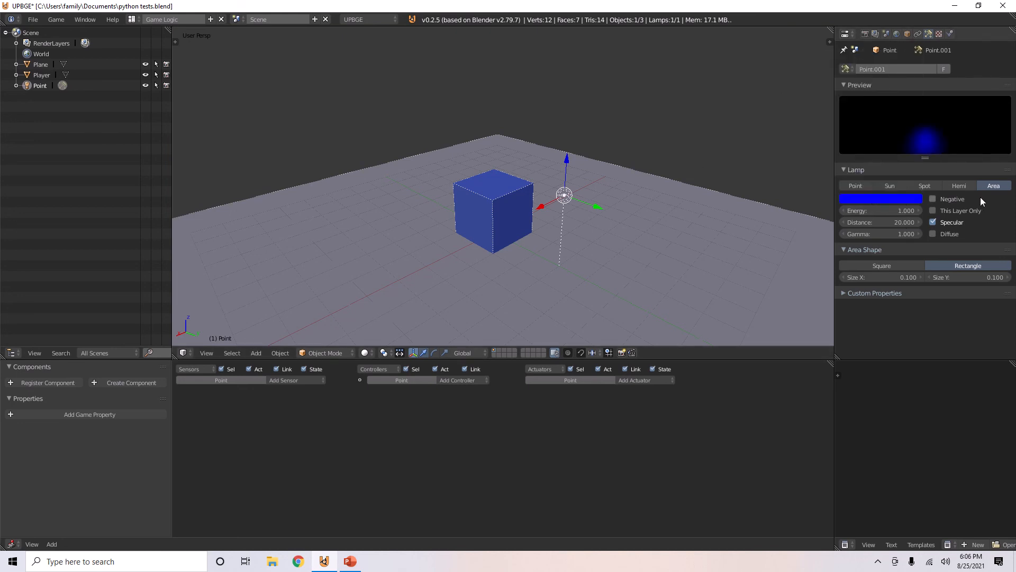
{"action": "left_click", "coordinate": [933, 234]}
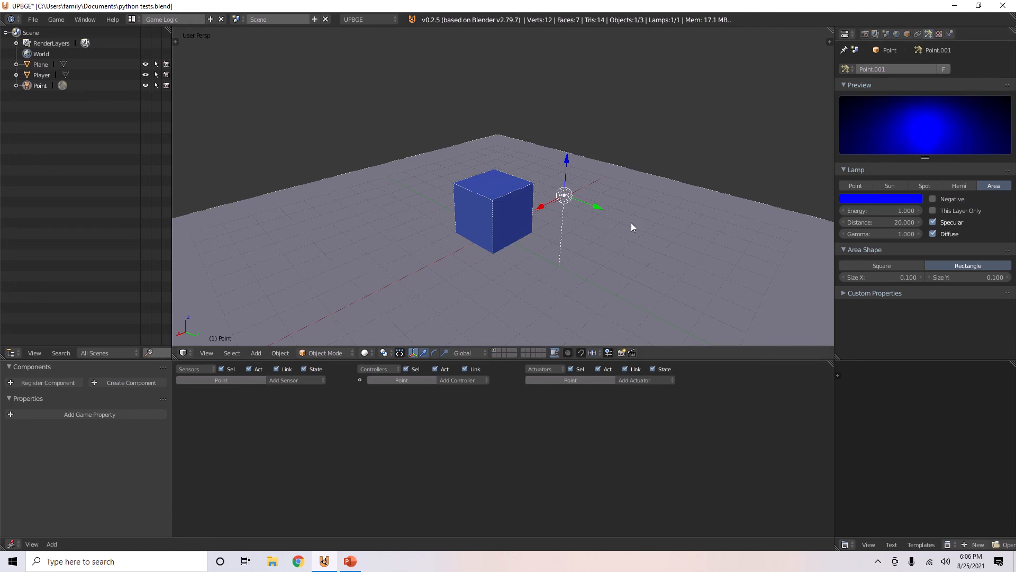
{"action": "key", "text": "p"}
{"action": "key", "text": "Escape"}
Step: Disable Diffuse so the blue lamp casts only specular light, and preview it in the game
{"action": "left_click", "coordinate": [934, 235]}
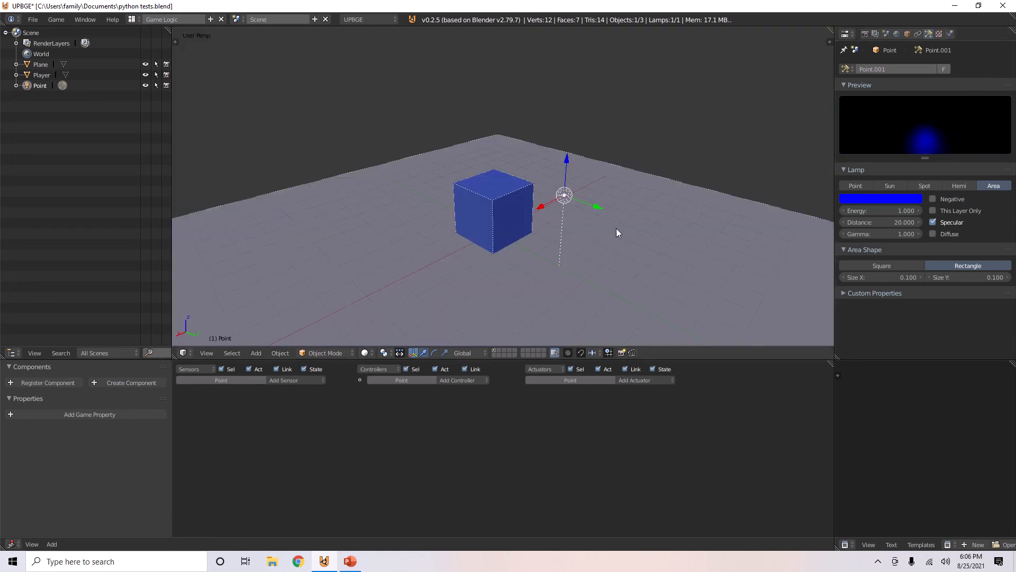
{"action": "key", "text": "p"}
{"action": "key", "text": "Escape"}
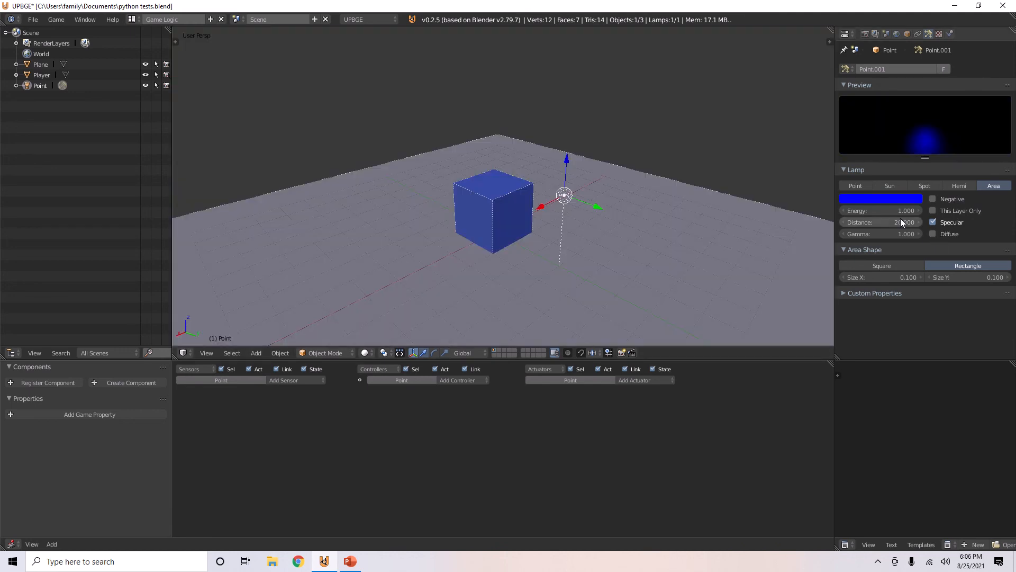
Step: Set the area lamp's colour to white
{"action": "left_click", "coordinate": [899, 201]}
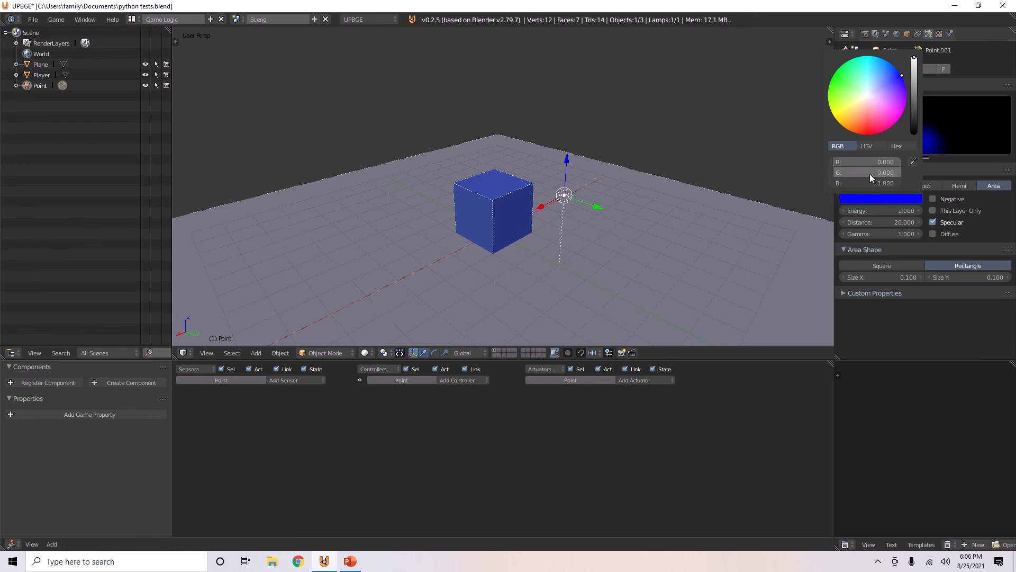
{"action": "left_click_drag", "start_coordinate": [870, 183], "coordinate": [850, 186]}
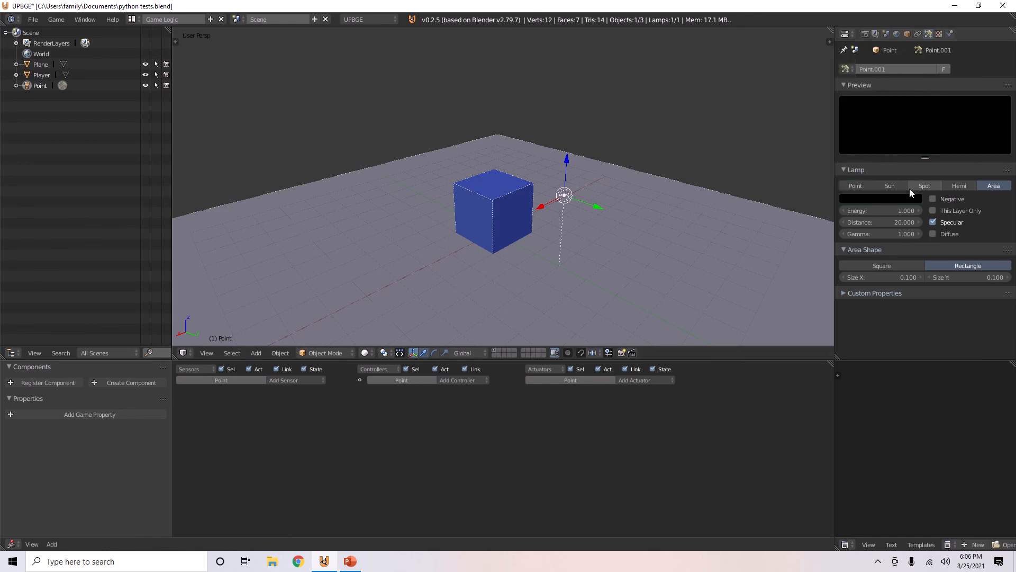
{"action": "left_click", "coordinate": [896, 198]}
{"action": "left_click_drag", "start_coordinate": [886, 185], "coordinate": [875, 159]}
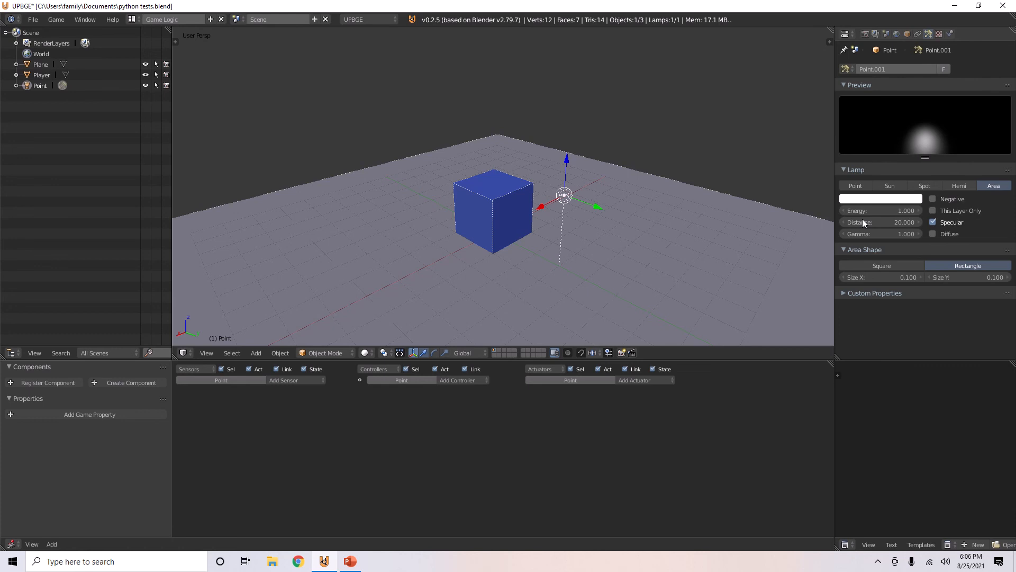
Step: Set the area lamp's energy to 5 and preview the stronger light in the game
{"action": "left_click", "coordinate": [872, 209]}
{"action": "type", "text": "5"}
{"action": "key", "text": "Return"}
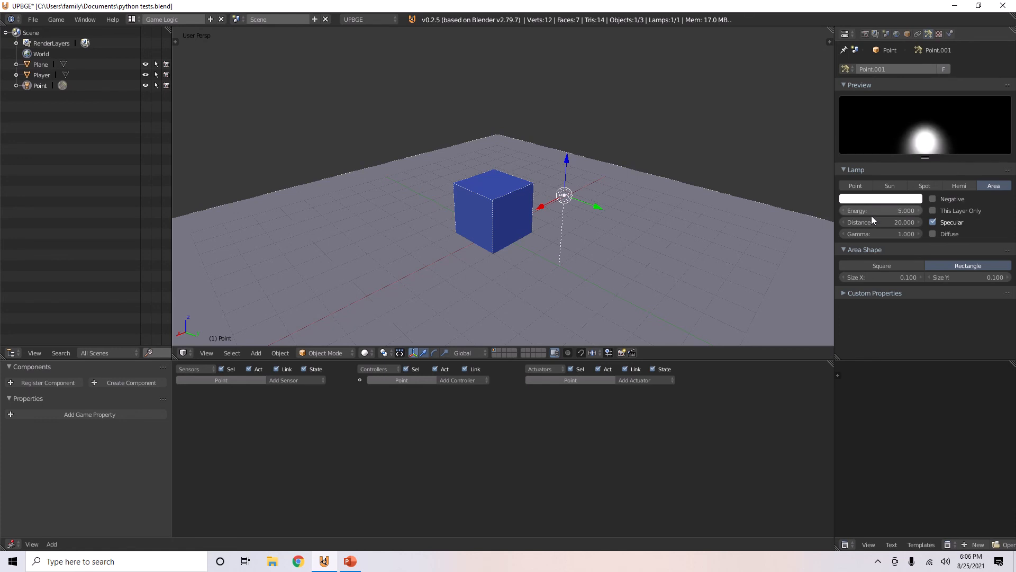
{"action": "key", "text": "p"}
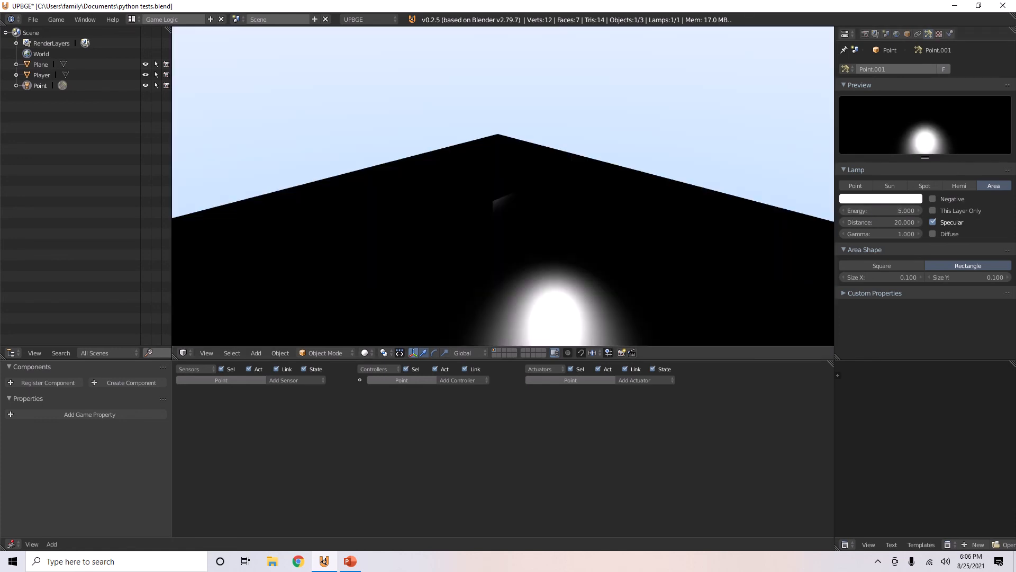
{"action": "key", "text": "Escape"}
Step: Set the area lamp's gamma to 2 and preview it in the game
{"action": "left_click", "coordinate": [877, 234]}
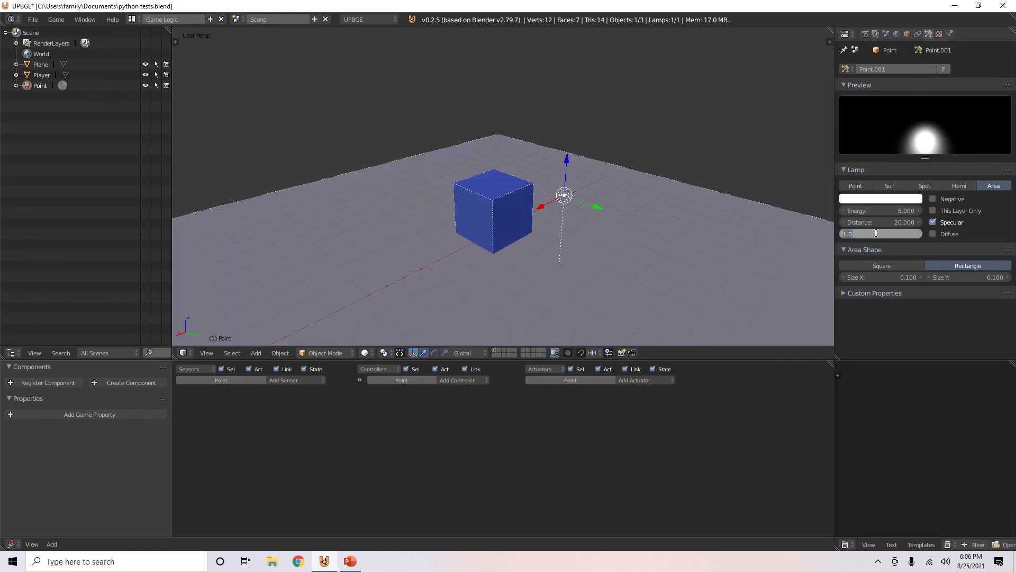
{"action": "type", "text": "2"}
{"action": "key", "text": "Return"}
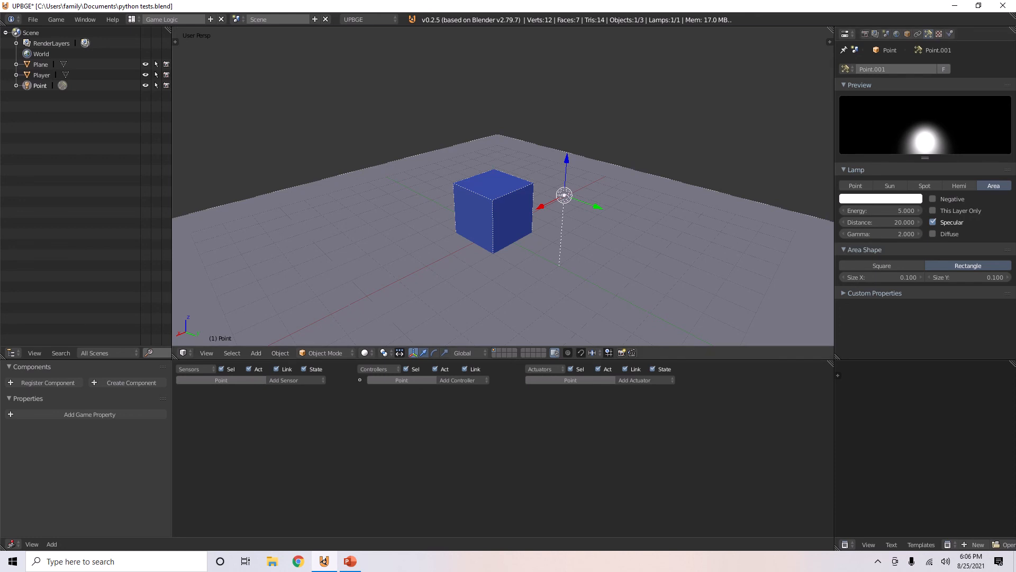
{"action": "key", "text": "p"}
{"action": "key", "text": "Escape"}
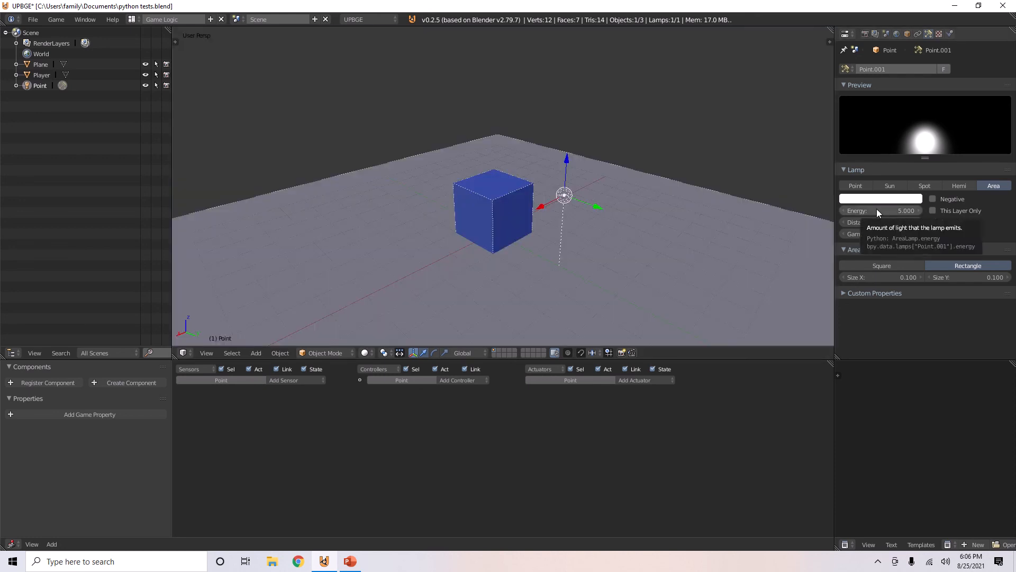
Step: Set the area lamp's distance to 50 and its rectangle Size Y to 2
{"action": "left_click", "coordinate": [865, 223]}
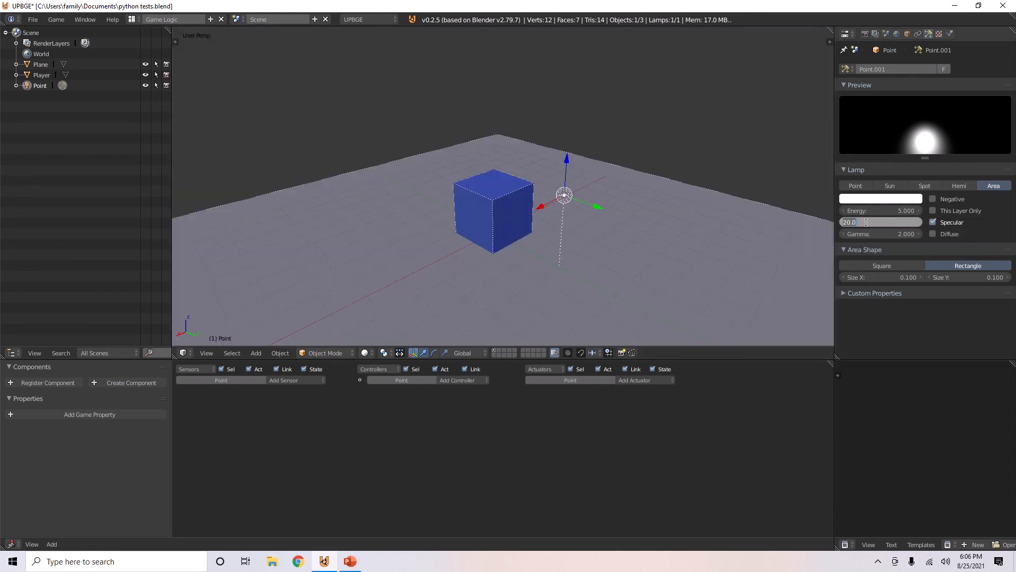
{"action": "key", "text": "Return"}
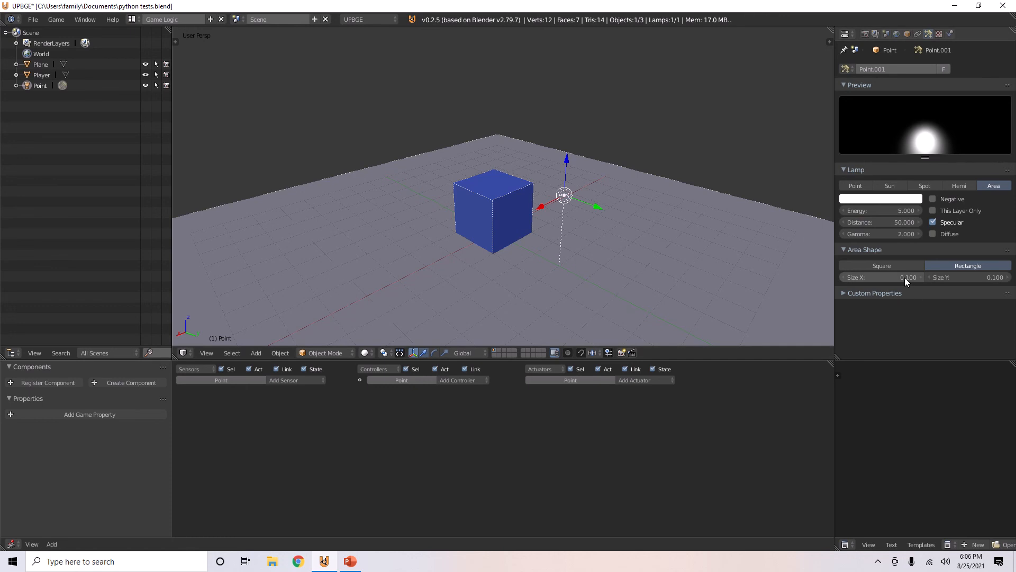
{"action": "left_click", "coordinate": [957, 278]}
{"action": "left_click_drag", "start_coordinate": [957, 277], "coordinate": [970, 275]}
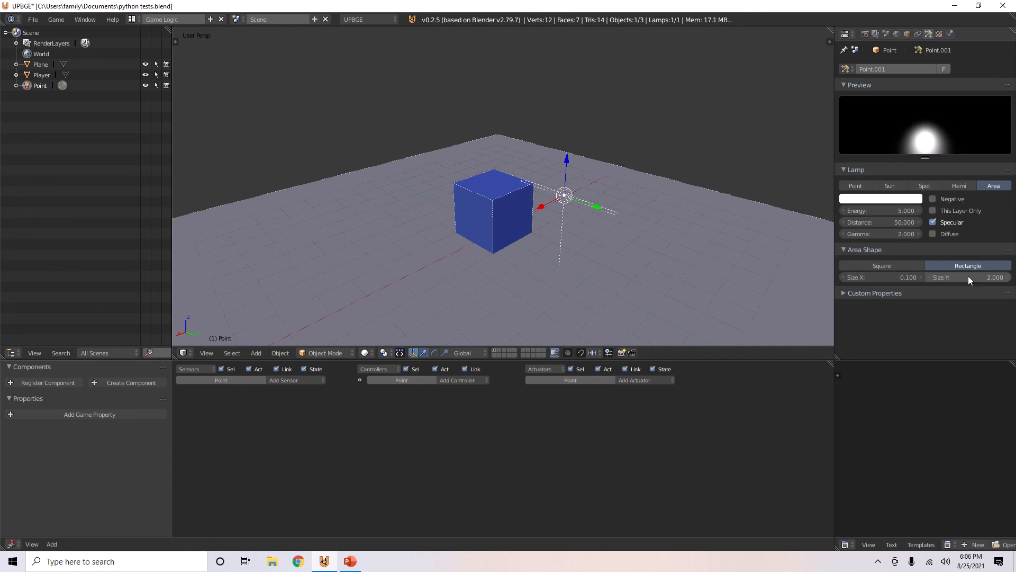
Step: Set the area lamp's rectangle to Size X 10 and Size Y 20 and preview it in the game
{"action": "left_click", "coordinate": [885, 275]}
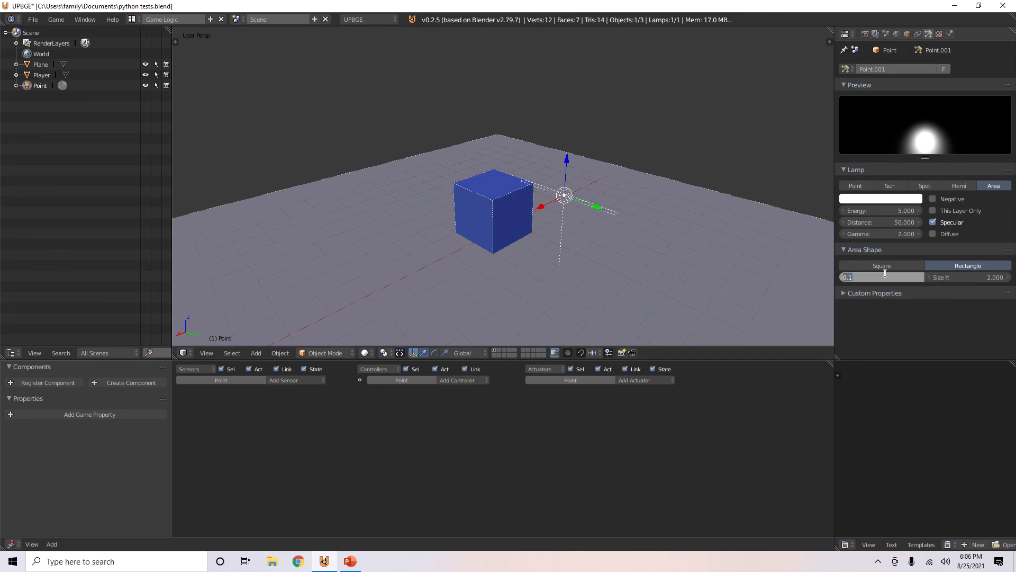
{"action": "type", "text": "10"}
{"action": "key", "text": "Return"}
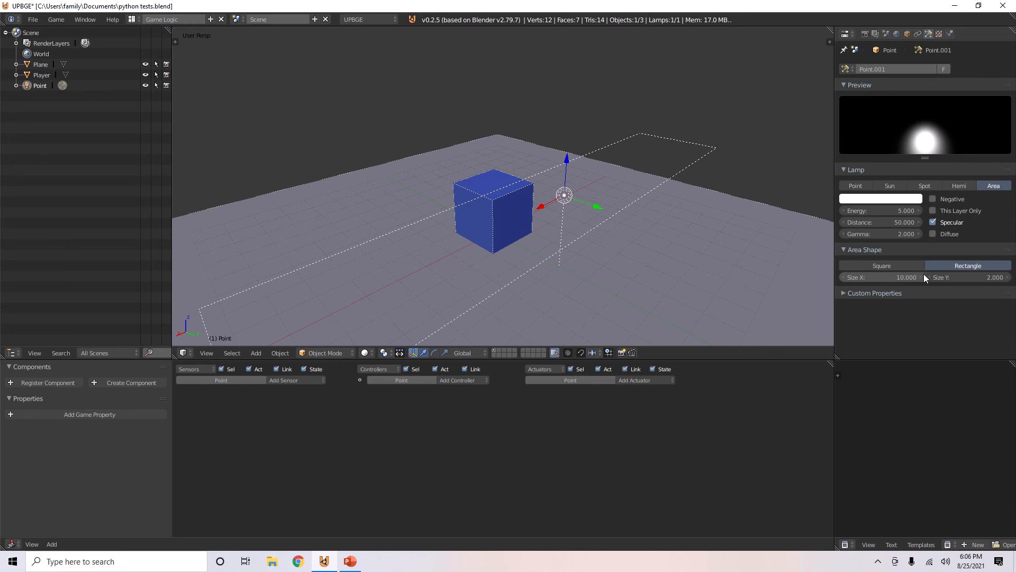
{"action": "left_click", "coordinate": [954, 275]}
{"action": "type", "text": "20"}
{"action": "key", "text": "Return"}
{"action": "key", "text": "p"}
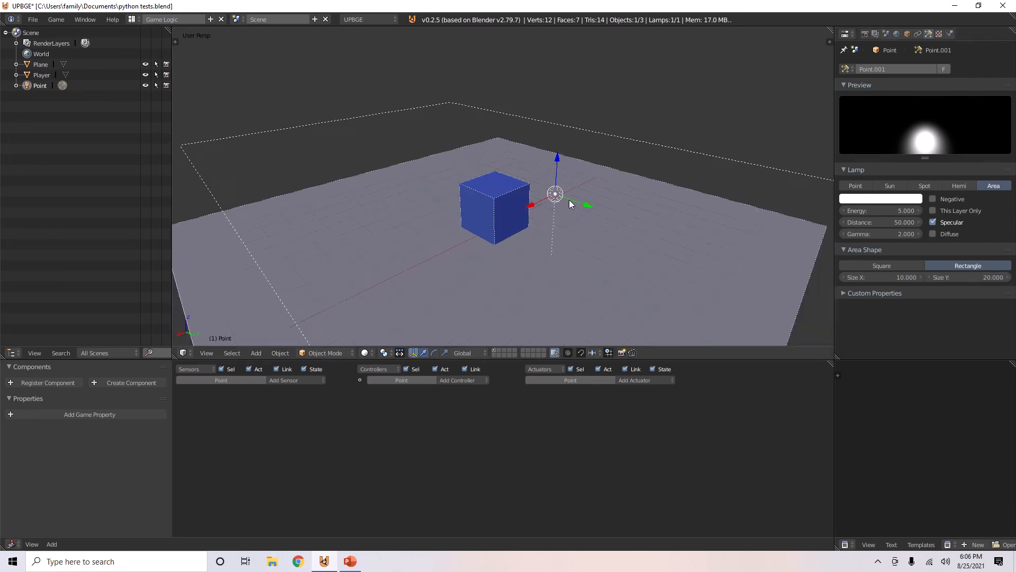
{"action": "key", "text": "Escape"}
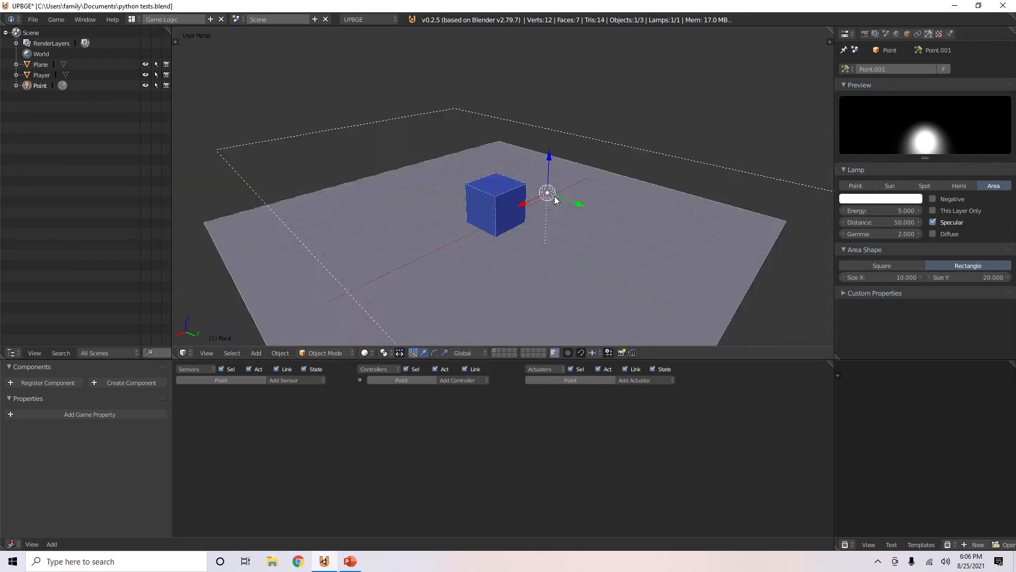
Step: Move the area lamp slightly closer to the cube and preview the light in the game
{"action": "middle_click_drag", "start_coordinate": [577, 212], "coordinate": [590, 202]}
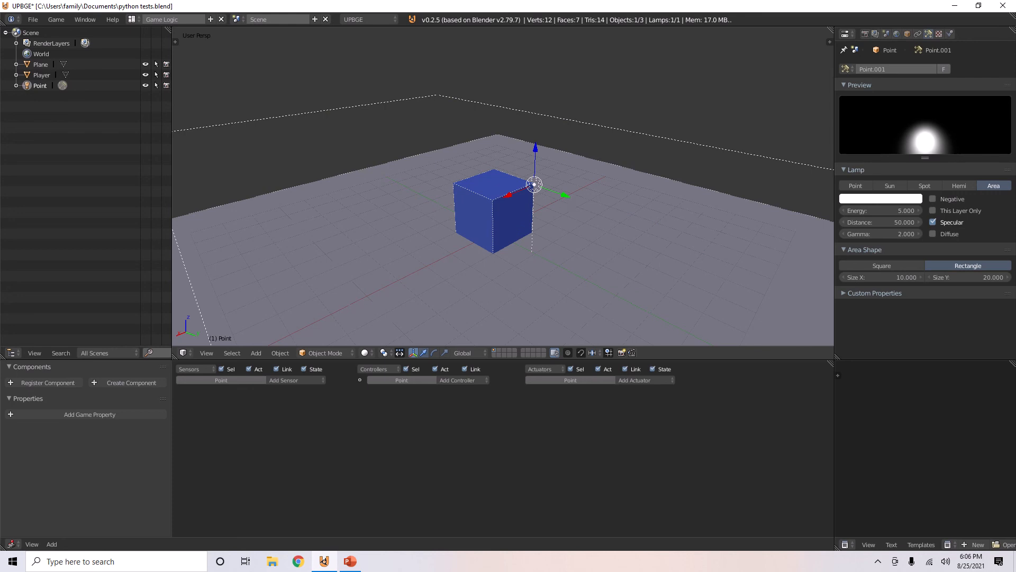
{"action": "key", "text": "p"}
{"action": "key", "text": "Escape"}
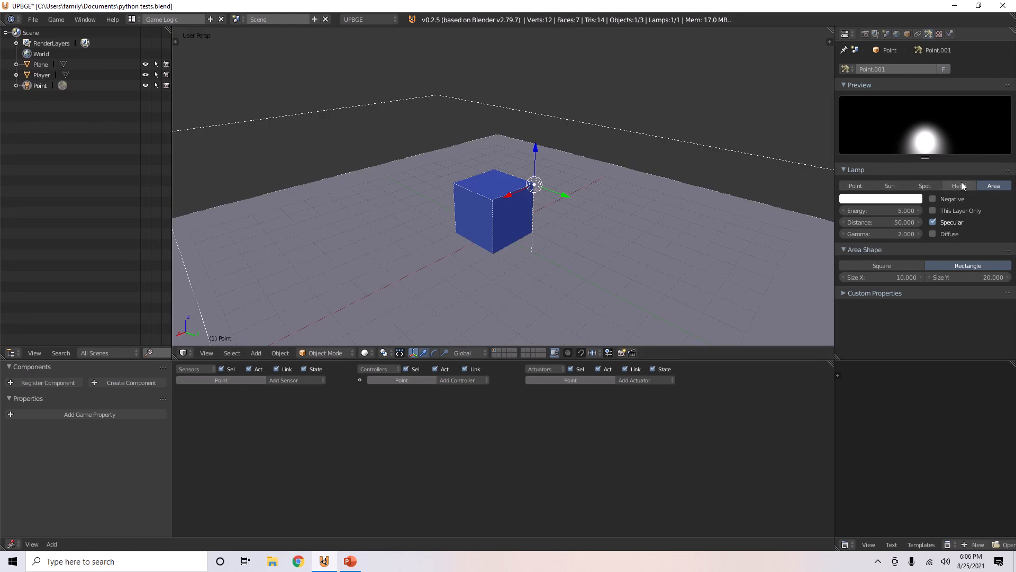
Step: Switch the lamp type through Point, Sun and Spot, ending on Hemi
{"action": "left_click", "coordinate": [870, 189]}
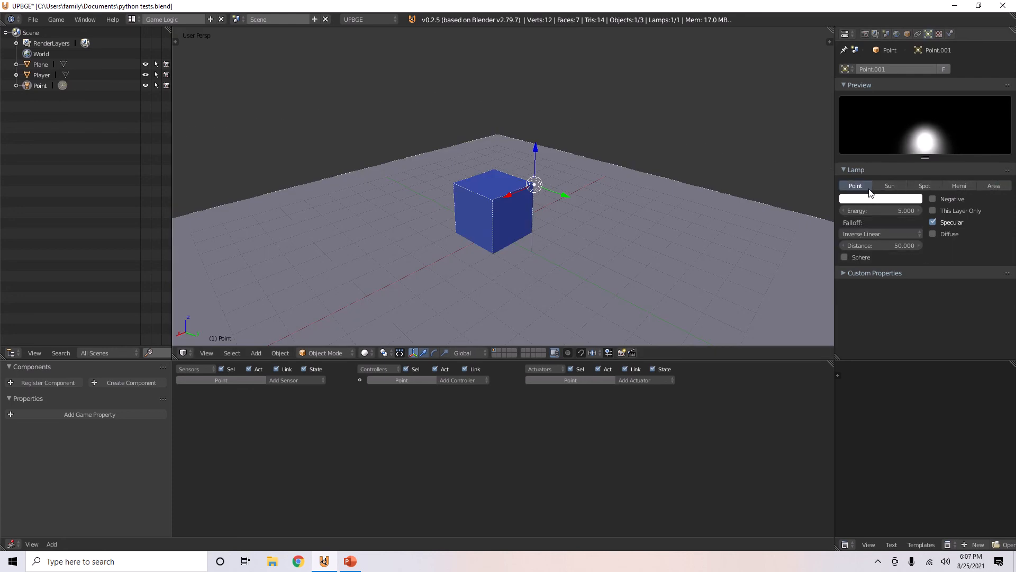
{"action": "left_click", "coordinate": [898, 184]}
{"action": "left_click", "coordinate": [937, 185]}
{"action": "left_click", "coordinate": [965, 185]}
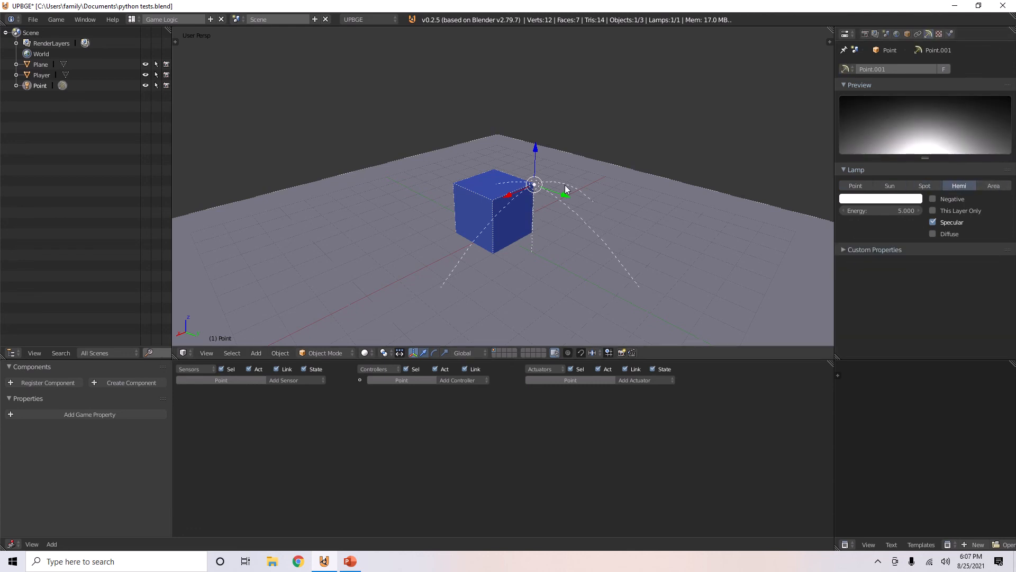
{"action": "scroll", "coordinate": [552, 174], "scroll_direction": "down", "scroll_amount": 2}
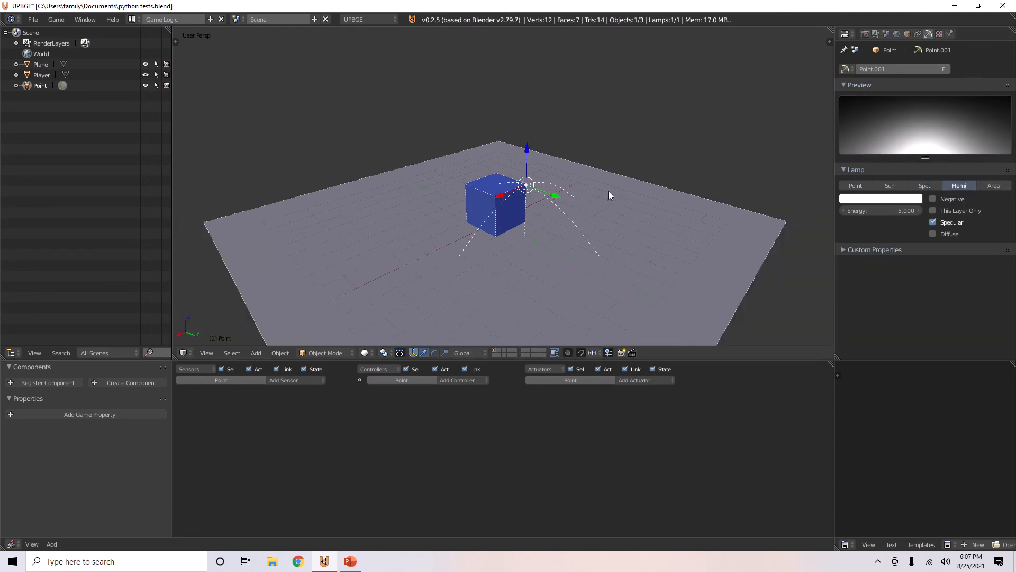